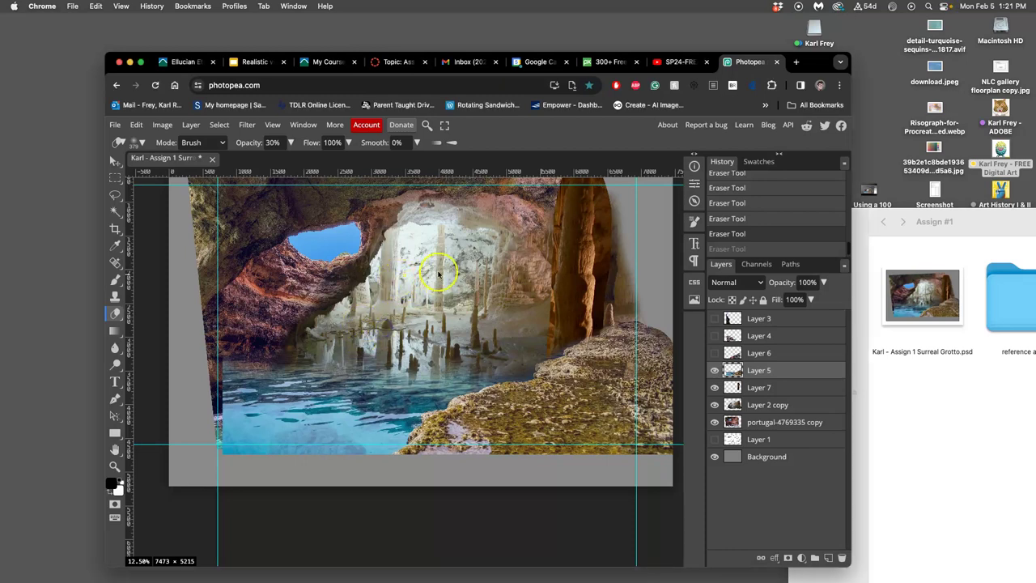
# Step: Pan to the composite's top edge and toggle Layer 5 off and on to inspect its rock
pyautogui.moveTo(154, 243); pyautogui.dragTo(144, 293)
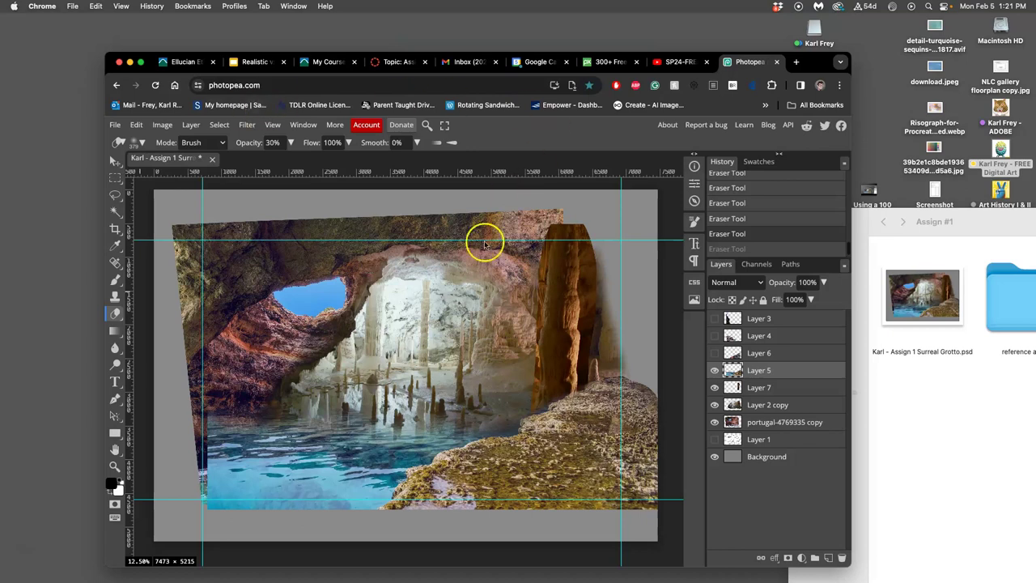
pyautogui.click(714, 371)
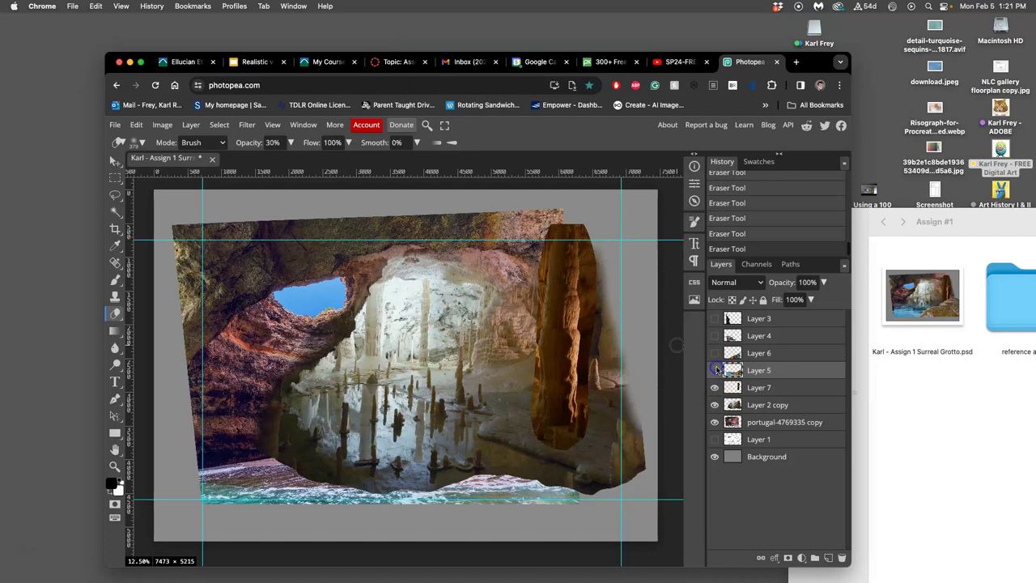
pyautogui.click(714, 371)
# Step: Erase the pillar's top and left edge to round it off, undoing the final stroke
pyautogui.scroll(5, 535, 417)
pyautogui.hscroll(3, 376, 303)
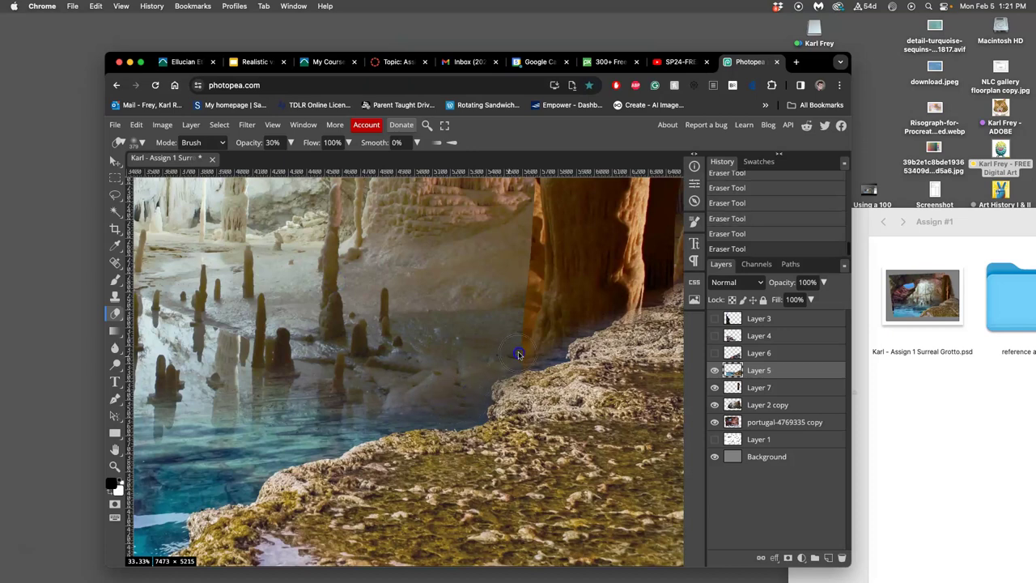
pyautogui.hscroll(5, 502, 359)
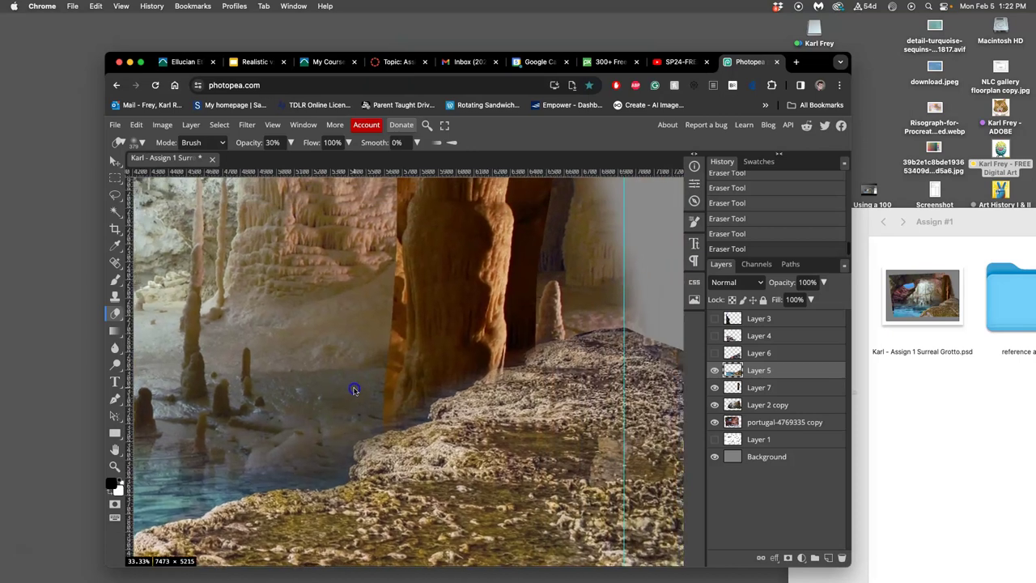
pyautogui.scroll(-5, 387, 357)
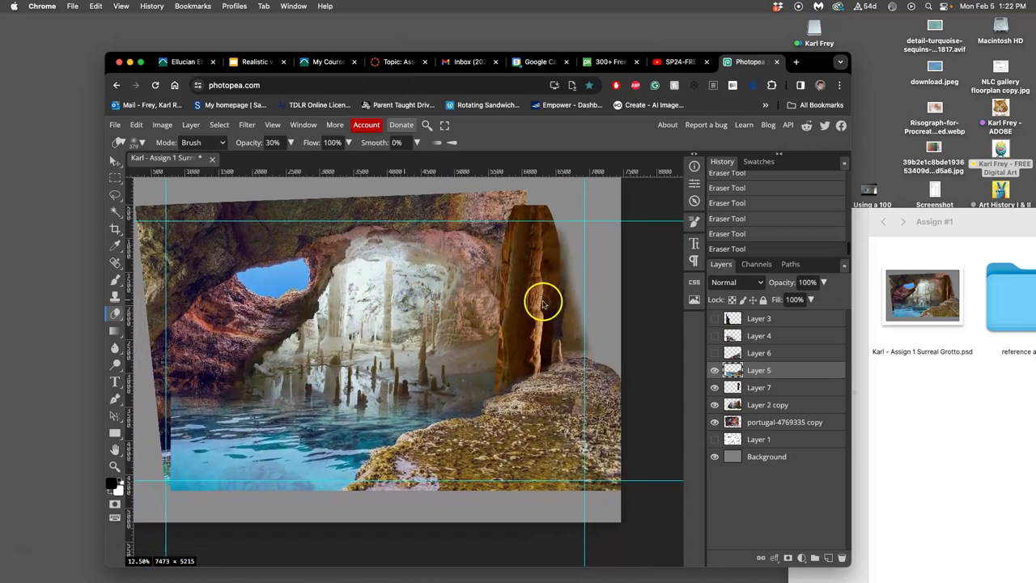
pyautogui.moveTo(511, 234)
pyautogui.mouseDown()
pyautogui.moveTo(499, 322)
pyautogui.moveTo(500, 228)
pyautogui.moveTo(523, 188)
pyautogui.moveTo(510, 290)
pyautogui.mouseUp()
pyautogui.press('super+z')
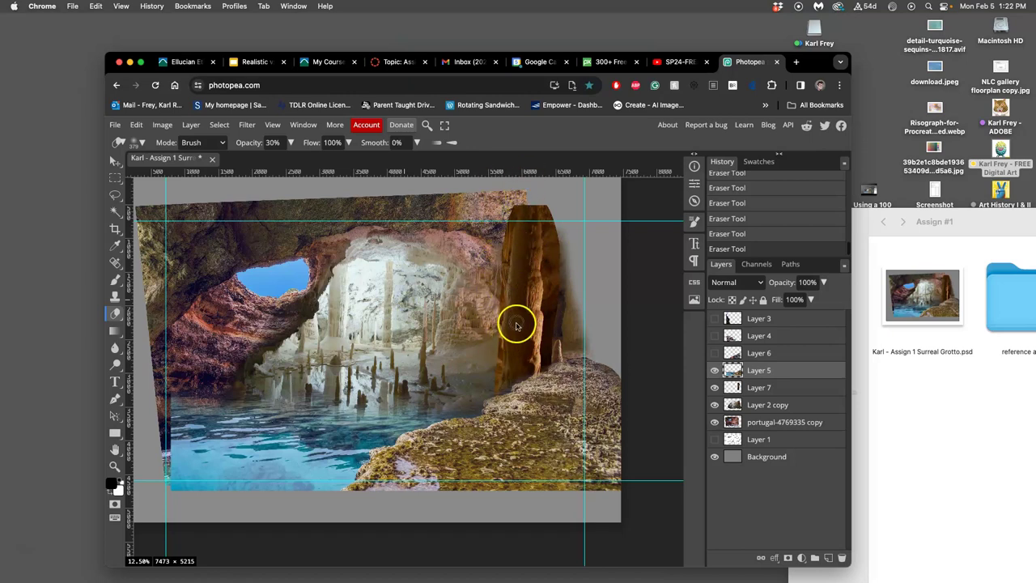
# Step: Toggle Layer 7's pillar off and on several times to compare the scene
pyautogui.click(716, 390)
pyautogui.click(716, 389)
pyautogui.click(715, 389)
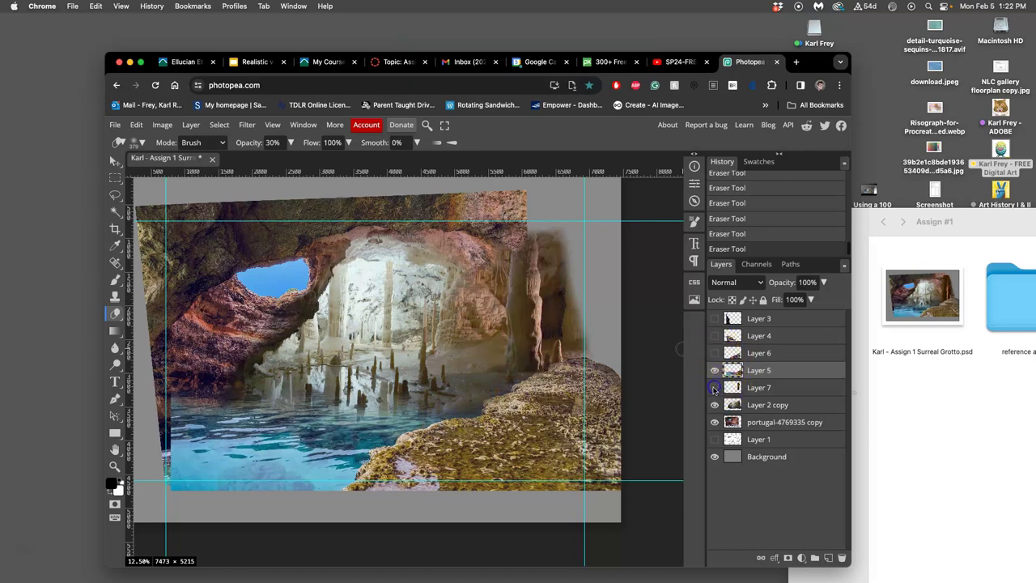
pyautogui.click(715, 389)
pyautogui.click(715, 389)
pyautogui.click(715, 388)
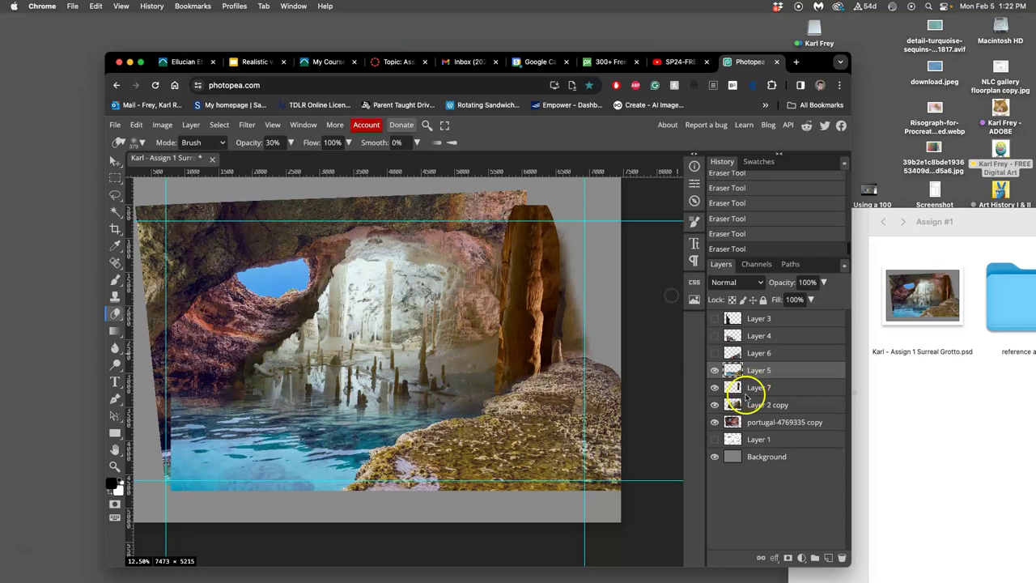
# Step: Drag Layer 7 above Layer 5, then preview Layer 6's purple-green rock and hide it again
pyautogui.moveTo(751, 391); pyautogui.dragTo(753, 371)
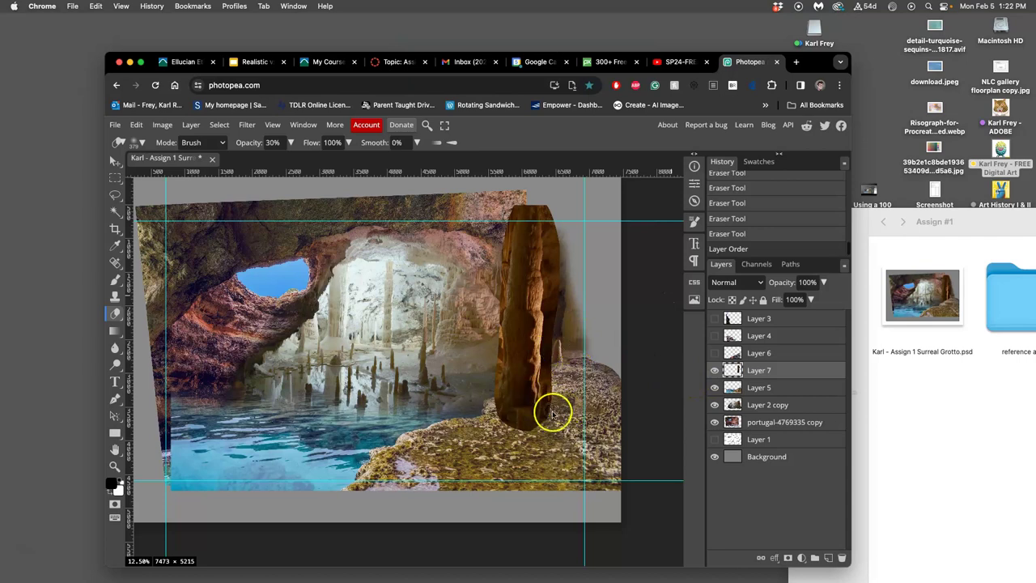
pyautogui.click(715, 353)
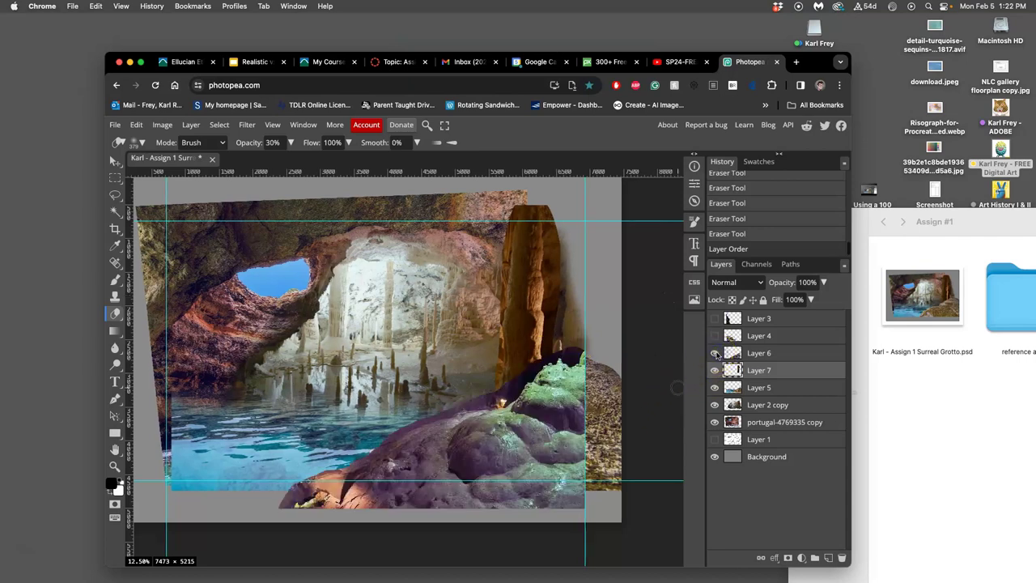
pyautogui.click(715, 353)
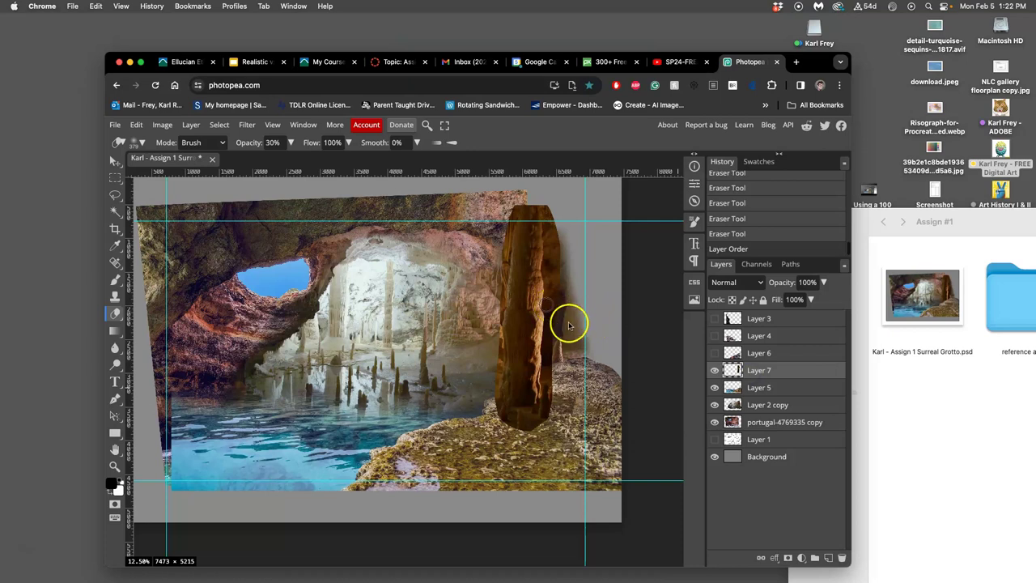
# Step: Zoom in and set the Eraser to 100% opacity, checking its brush size and softness
pyautogui.scroll(2, 542, 305)
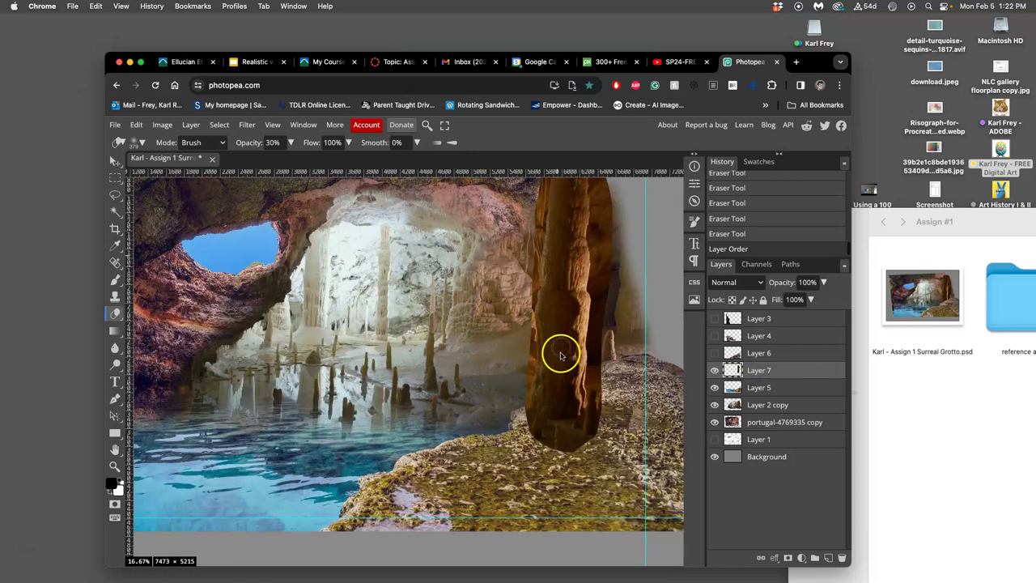
pyautogui.scroll(1, 572, 360)
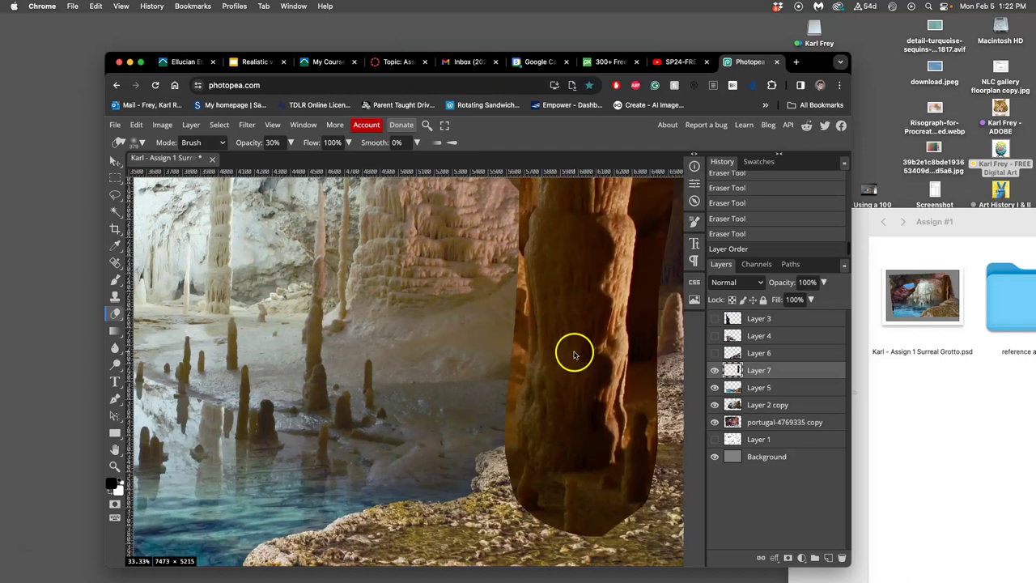
pyautogui.scroll(5, 579, 350)
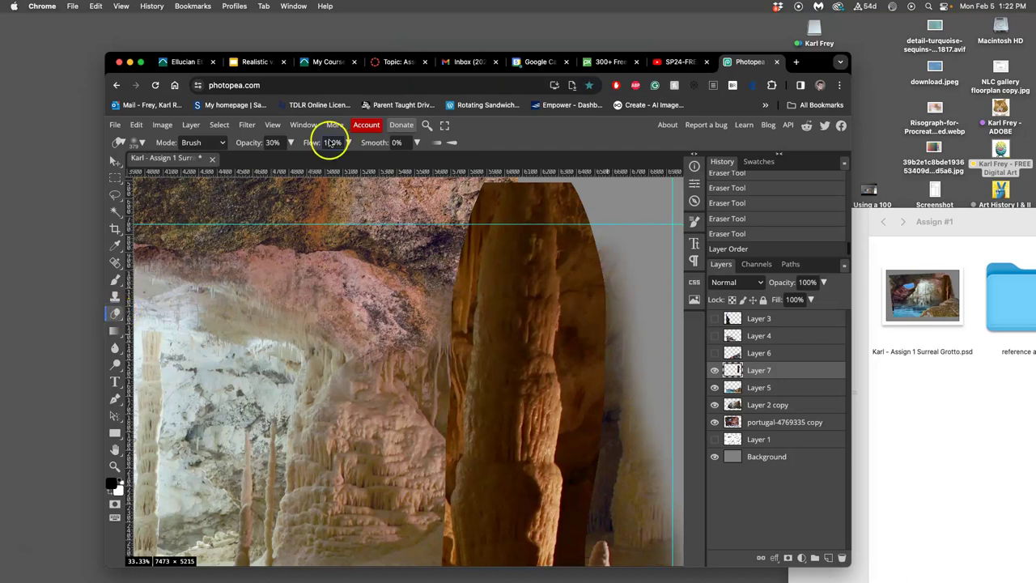
pyautogui.click(291, 142)
pyautogui.moveTo(266, 164); pyautogui.dragTo(303, 162)
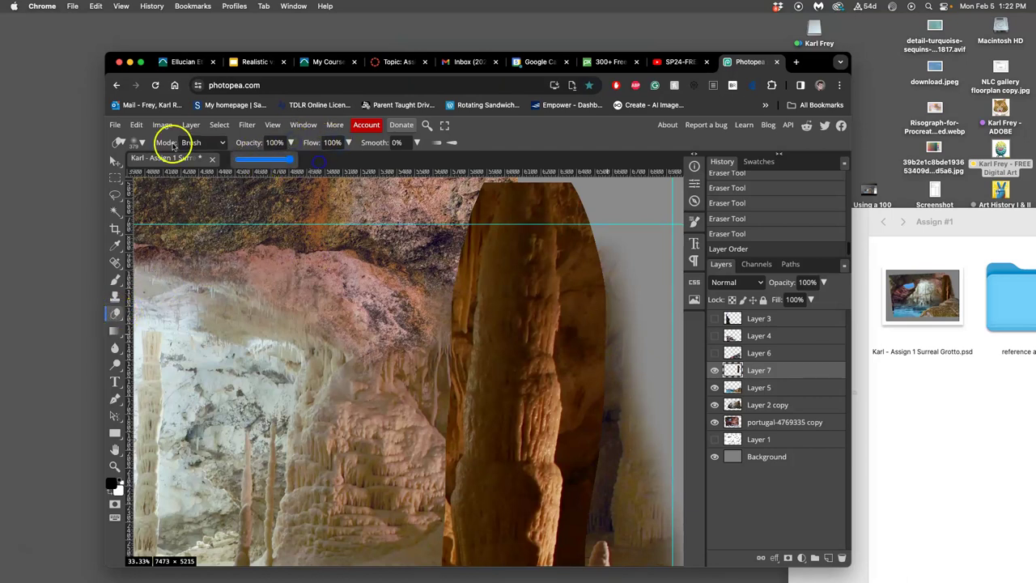
pyautogui.click(138, 143)
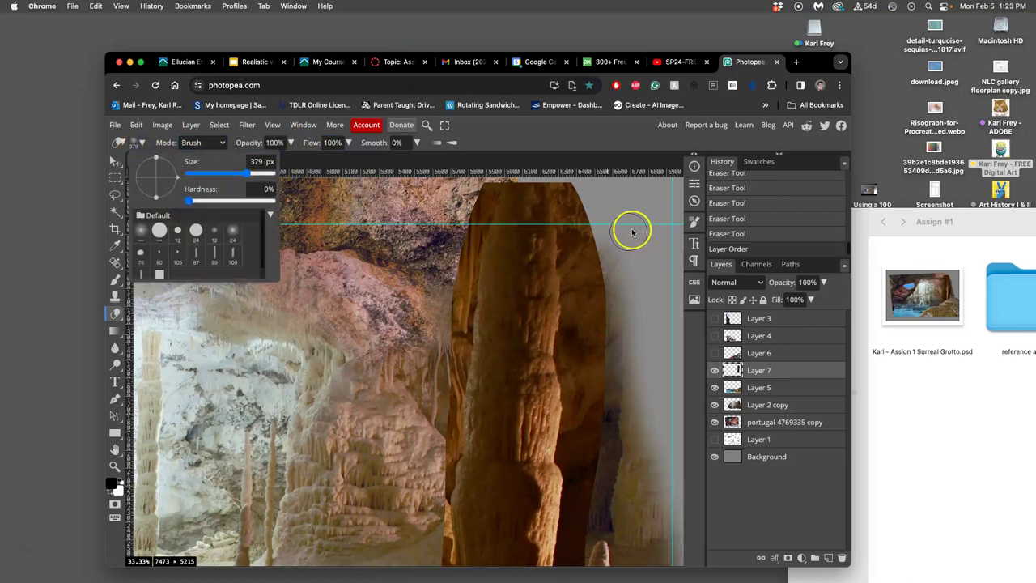
# Step: Softly erase along the column's right edge and base, with pressure-sensitive erasing enabled
pyautogui.moveTo(590, 194)
pyautogui.mouseDown()
pyautogui.moveTo(583, 189)
pyautogui.moveTo(620, 333)
pyautogui.moveTo(627, 310)
pyautogui.mouseUp()
pyautogui.moveTo(616, 402)
pyautogui.mouseDown()
pyautogui.moveTo(603, 477)
pyautogui.moveTo(617, 456)
pyautogui.mouseUp()
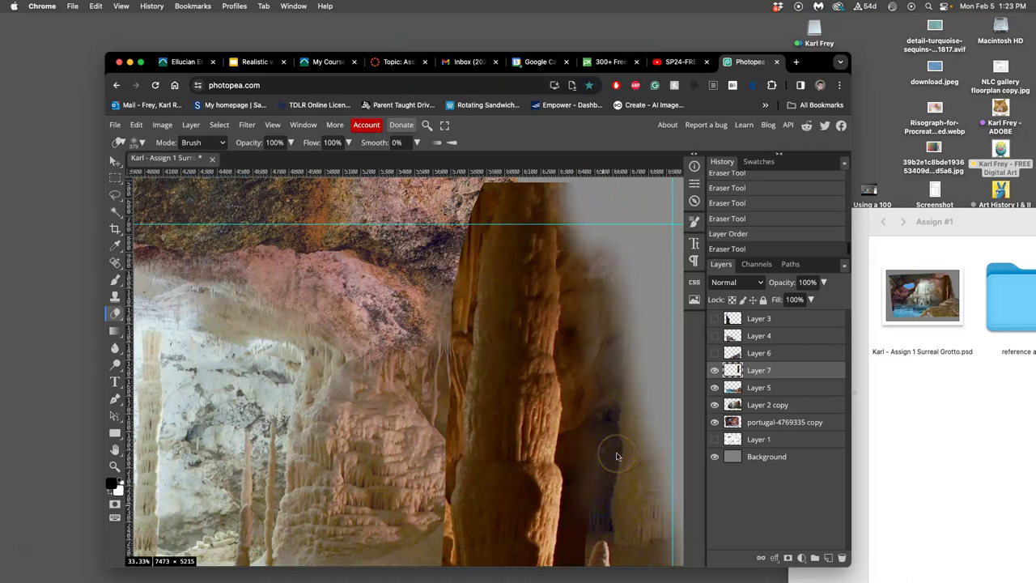
pyautogui.click(452, 143)
pyautogui.moveTo(602, 440); pyautogui.dragTo(609, 416)
pyautogui.moveTo(603, 500); pyautogui.dragTo(603, 525)
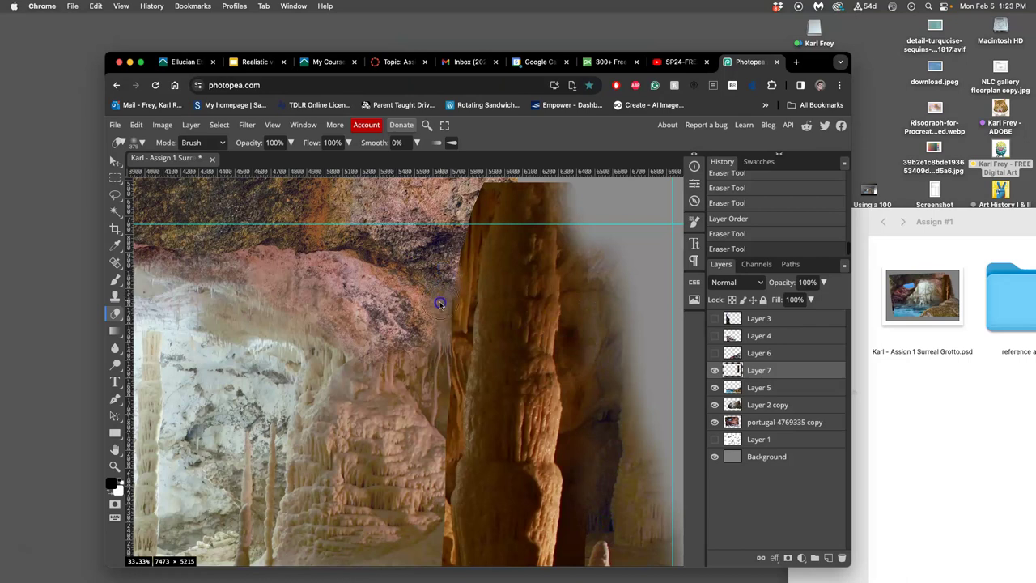
# Step: Erase down the column's left edge and again along its right edge, undoing then redoing the last stroke
pyautogui.moveTo(444, 246)
pyautogui.mouseDown()
pyautogui.moveTo(442, 288)
pyautogui.moveTo(472, 188)
pyautogui.mouseUp()
pyautogui.moveTo(439, 327)
pyautogui.mouseDown()
pyautogui.moveTo(424, 445)
pyautogui.moveTo(429, 392)
pyautogui.mouseUp()
pyautogui.scroll(-1, 434, 289)
pyautogui.moveTo(437, 293)
pyautogui.mouseDown()
pyautogui.moveTo(446, 300)
pyautogui.moveTo(439, 327)
pyautogui.mouseUp()
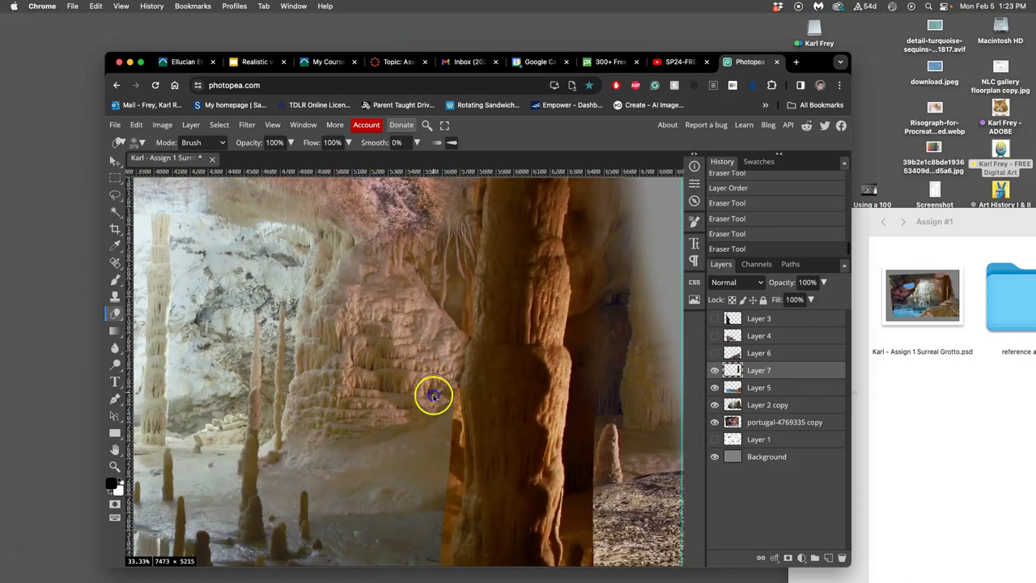
pyautogui.moveTo(433, 436)
pyautogui.mouseDown()
pyautogui.moveTo(427, 483)
pyautogui.moveTo(423, 354)
pyautogui.mouseUp()
pyautogui.moveTo(601, 290)
pyautogui.mouseDown()
pyautogui.moveTo(605, 499)
pyautogui.moveTo(601, 406)
pyautogui.mouseUp()
pyautogui.press('super+z')
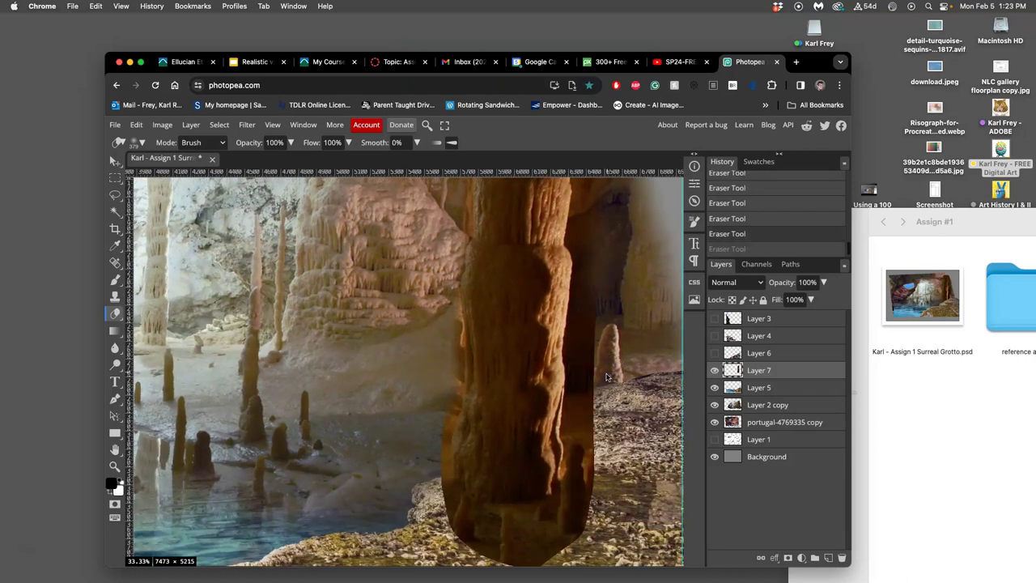
pyautogui.click(619, 461)
pyautogui.press('super+shift+z')
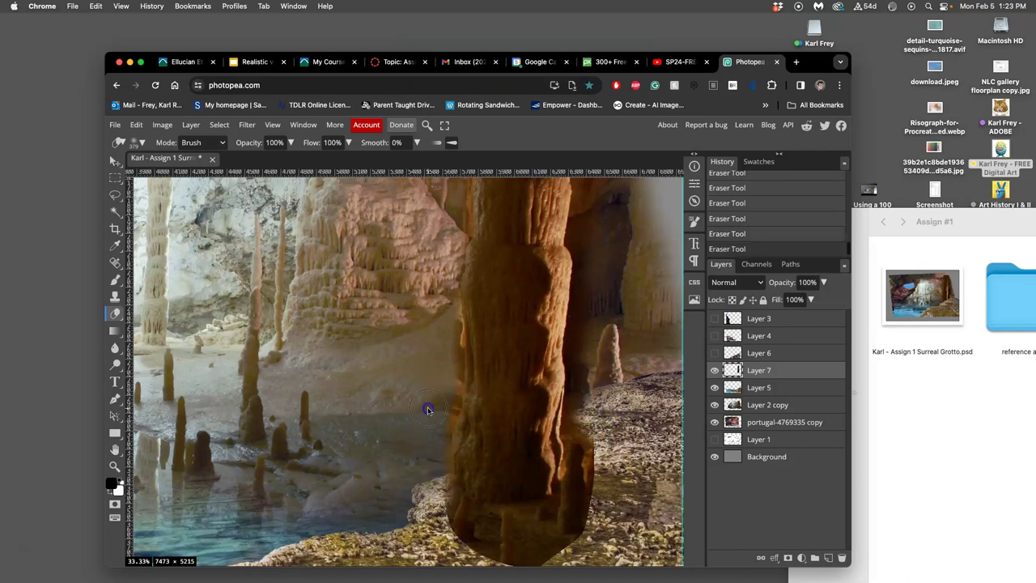
# Step: Zoom the canvas out and enlarge the browser window for more workspace
pyautogui.scroll(-3, 608, 219)
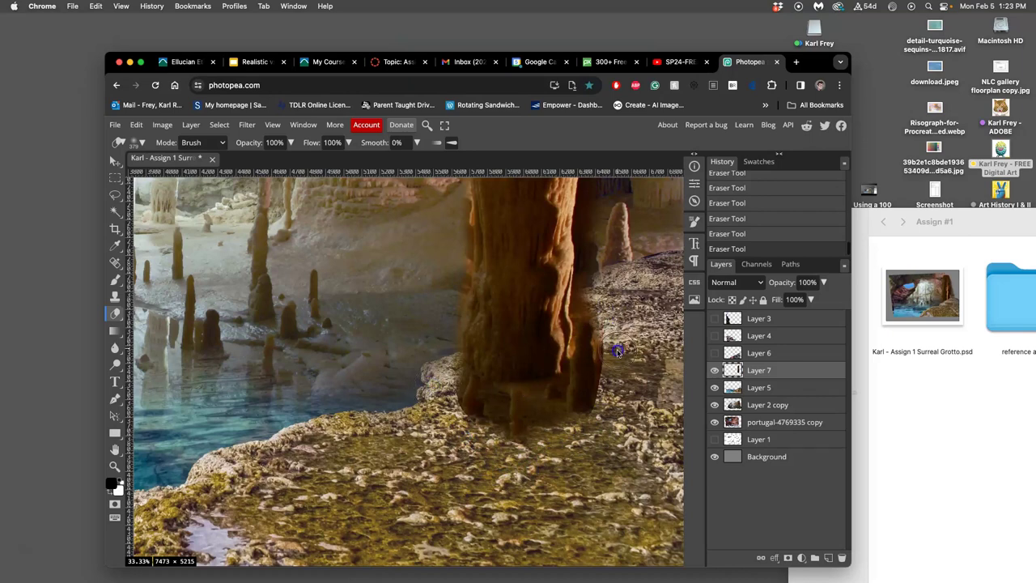
pyautogui.scroll(-3, 617, 362)
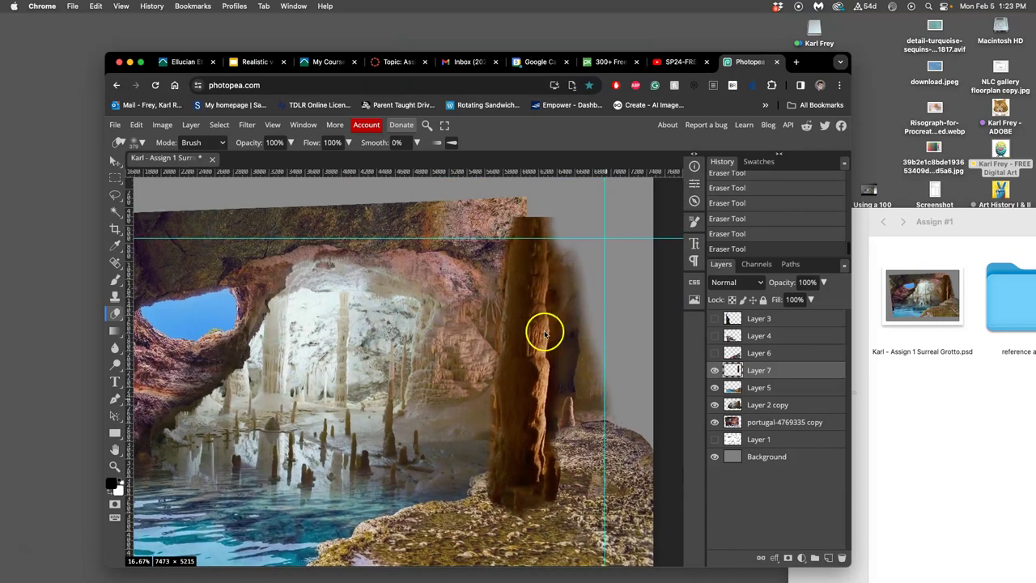
pyautogui.scroll(-2, 559, 308)
pyautogui.scroll(2, 570, 289)
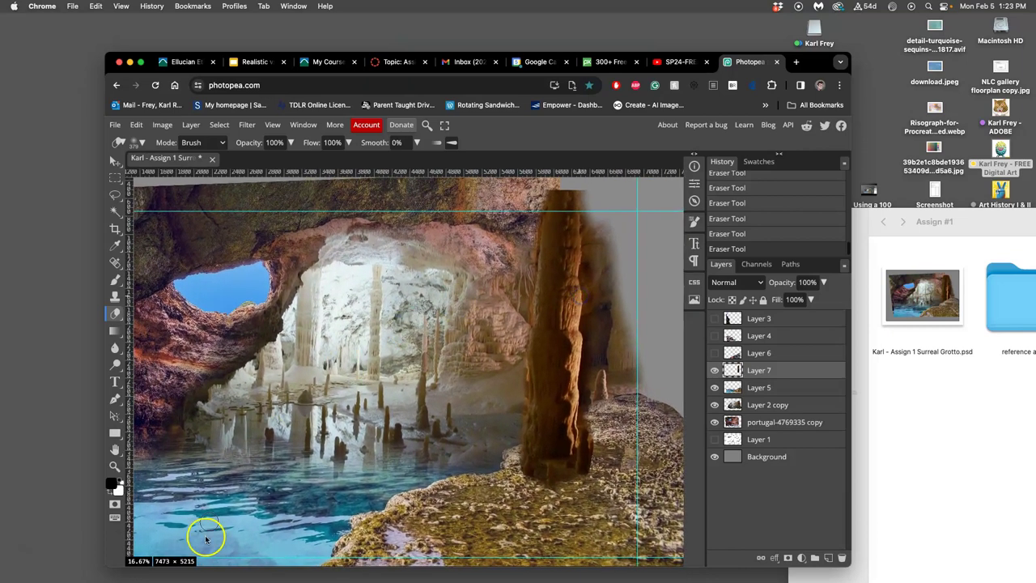
pyautogui.moveTo(106, 567); pyautogui.dragTo(58, 576)
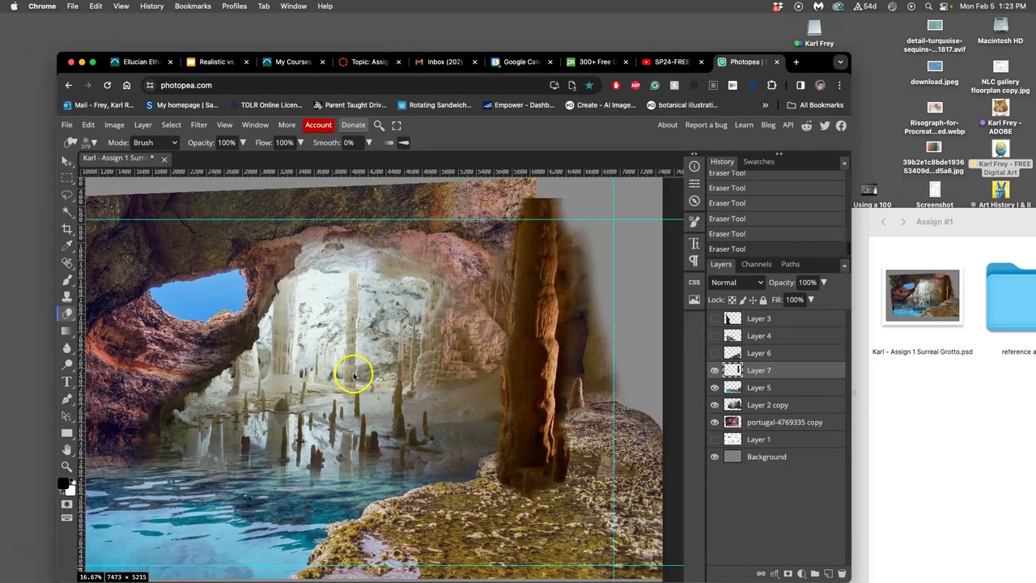
pyautogui.scroll(-1, 354, 375)
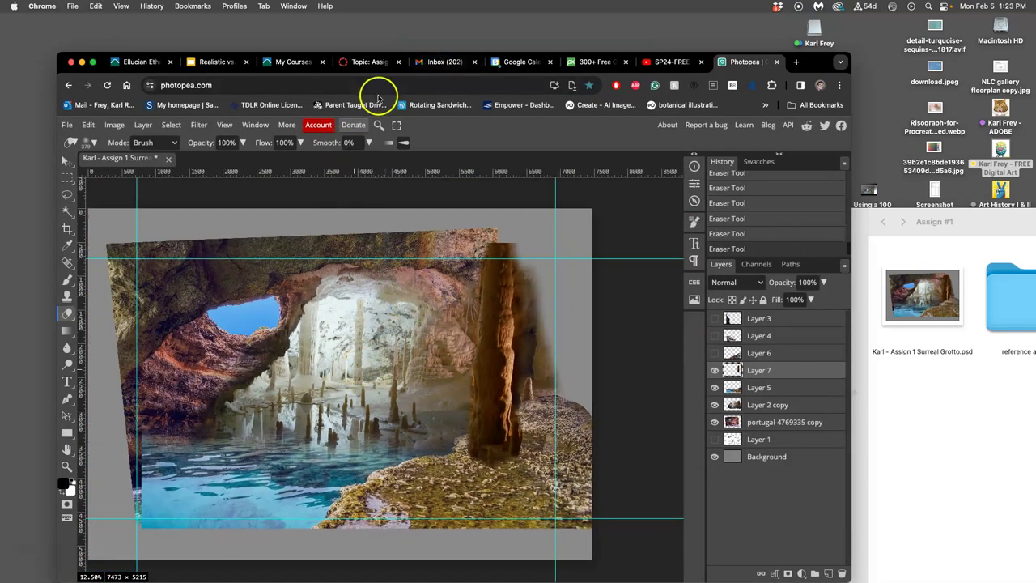
# Step: Open Levels on the pillar, set midtones near 1.98, lower output white and lift output black
pyautogui.click(115, 125)
pyautogui.moveTo(124, 166)
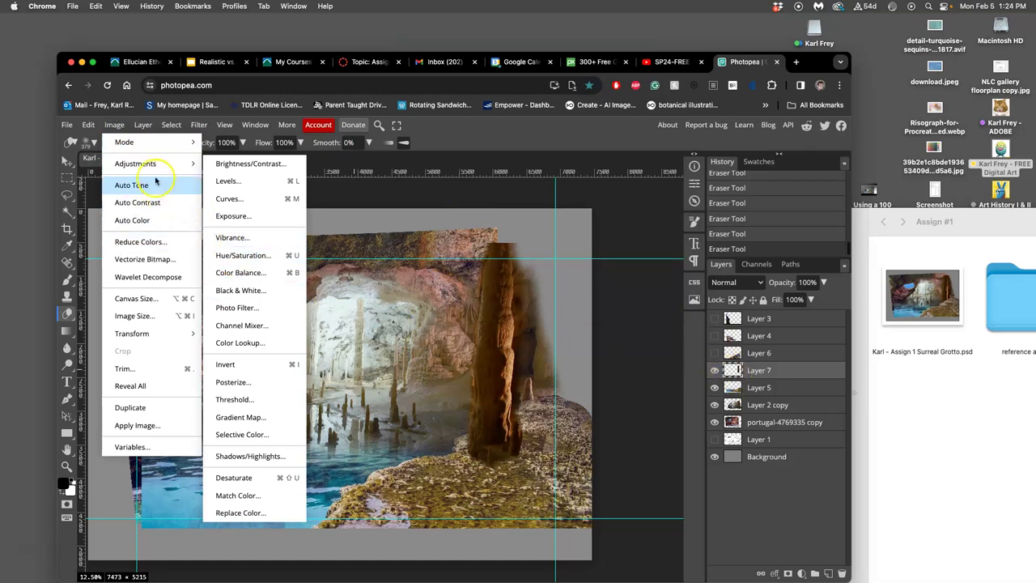
pyautogui.click(223, 181)
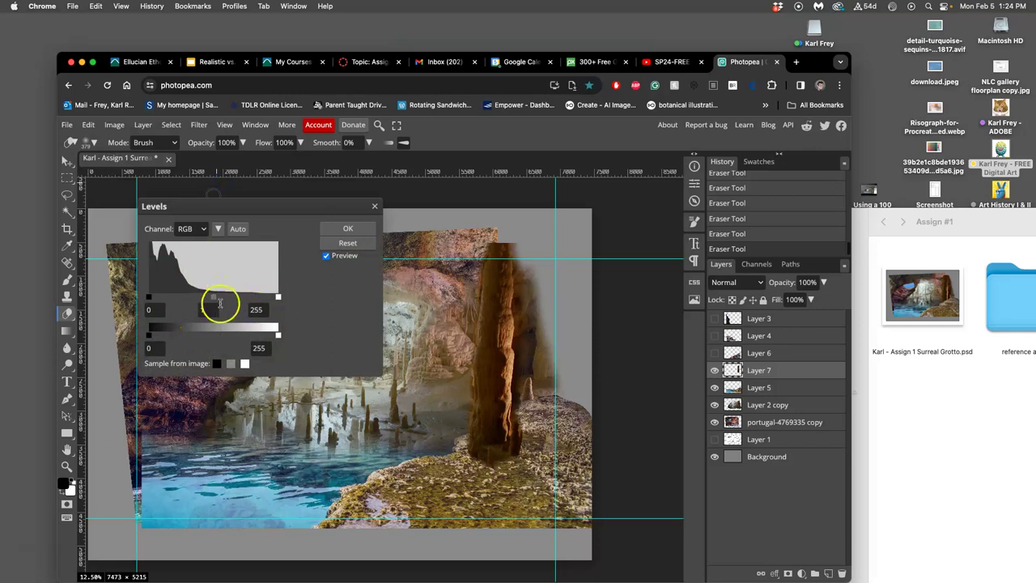
pyautogui.moveTo(215, 299); pyautogui.dragTo(194, 300)
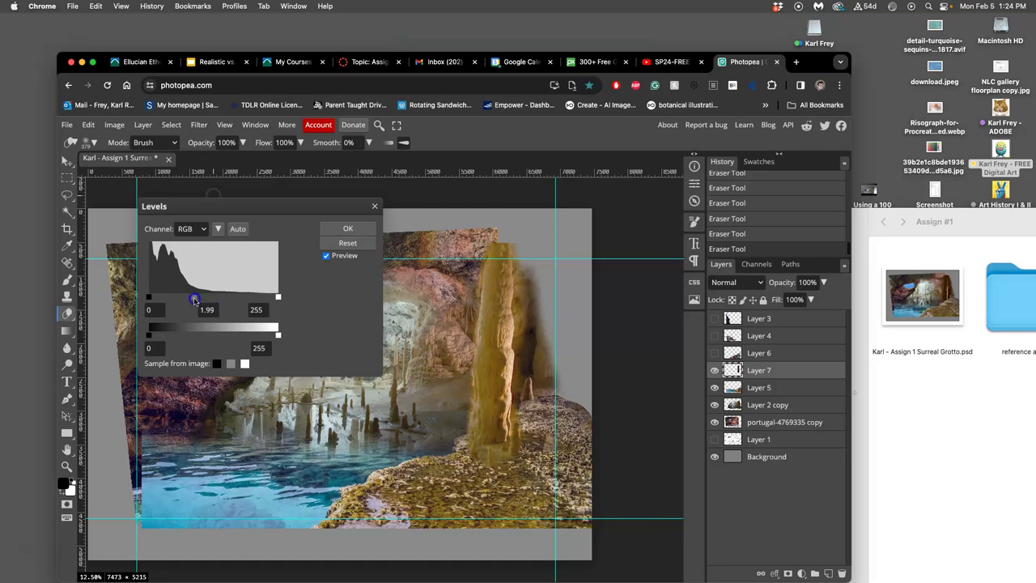
pyautogui.moveTo(195, 300); pyautogui.dragTo(195, 299)
pyautogui.moveTo(273, 336); pyautogui.dragTo(264, 332)
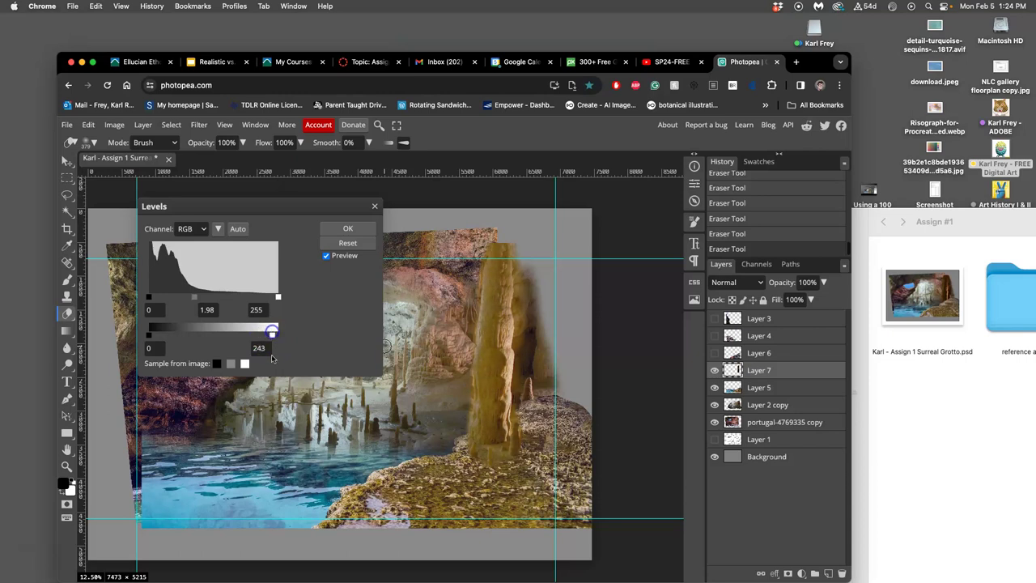
pyautogui.moveTo(150, 335)
pyautogui.mouseDown()
pyautogui.moveTo(163, 337)
pyautogui.moveTo(138, 334)
pyautogui.mouseUp()
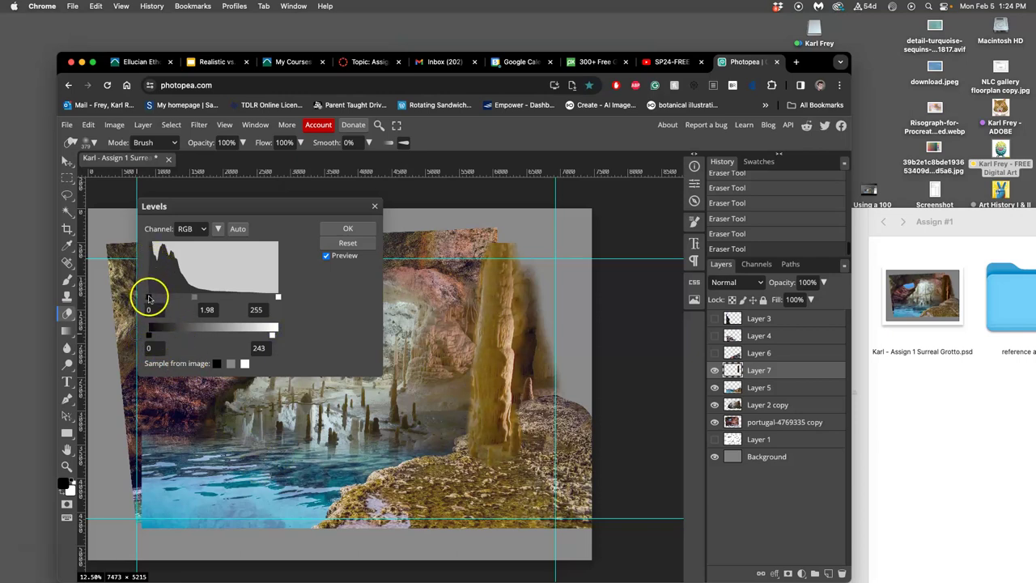
# Step: Try raising and lowering the black and white input points to darken and brighten the column
pyautogui.moveTo(149, 299); pyautogui.dragTo(156, 299)
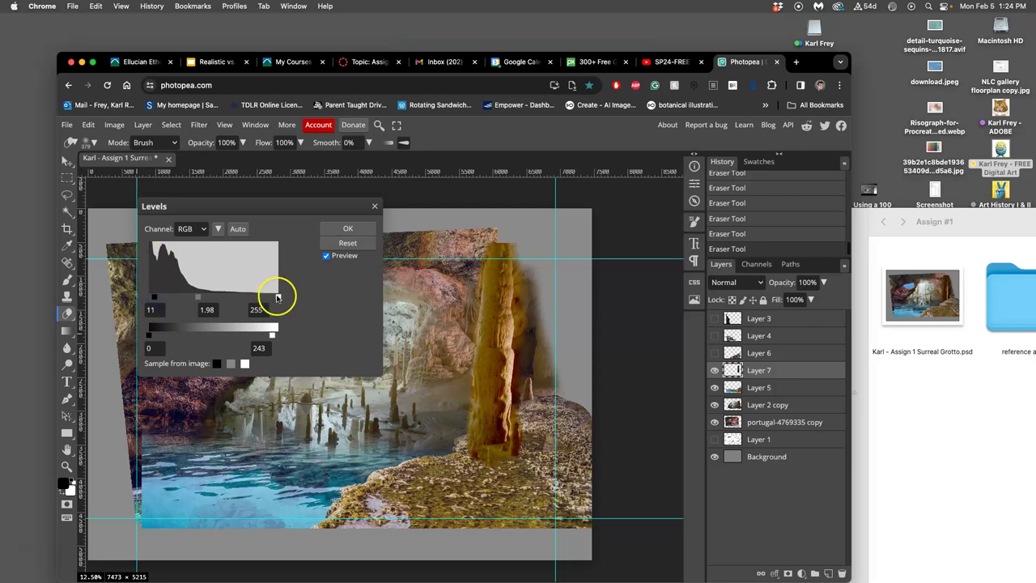
pyautogui.moveTo(277, 297); pyautogui.dragTo(236, 298)
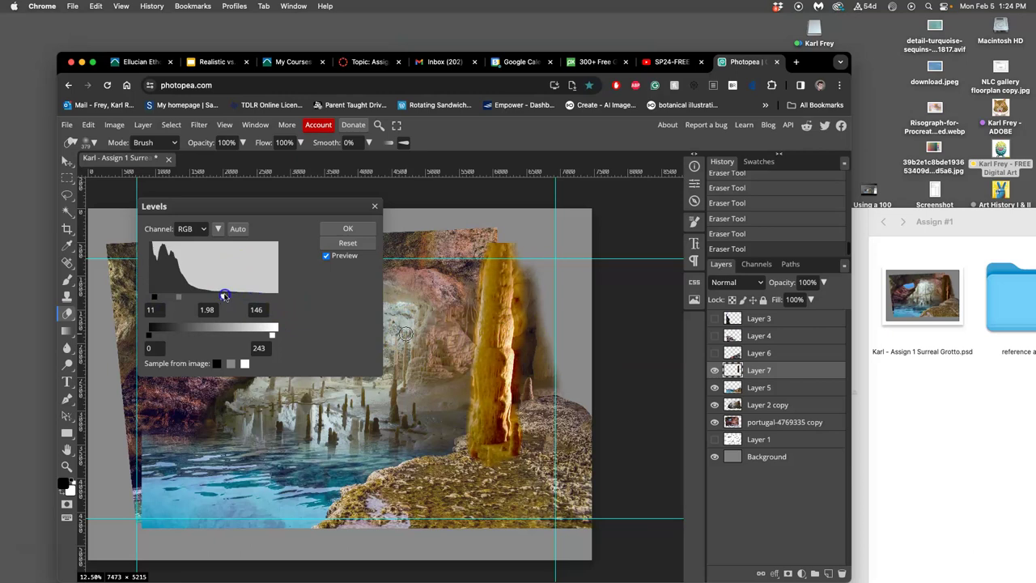
pyautogui.moveTo(228, 296); pyautogui.dragTo(229, 296)
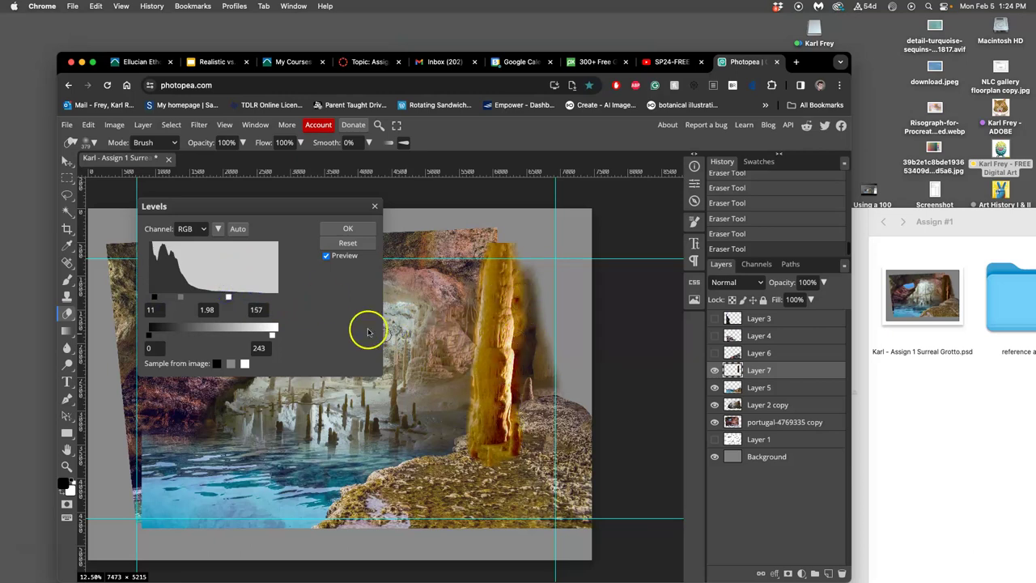
pyautogui.moveTo(227, 296); pyautogui.dragTo(273, 296)
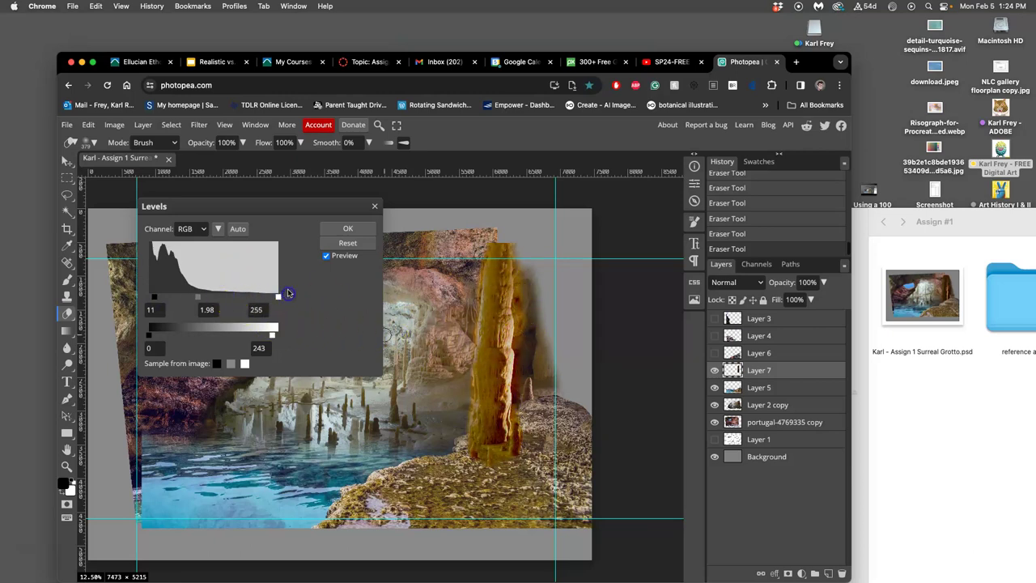
pyautogui.moveTo(154, 300); pyautogui.dragTo(162, 294)
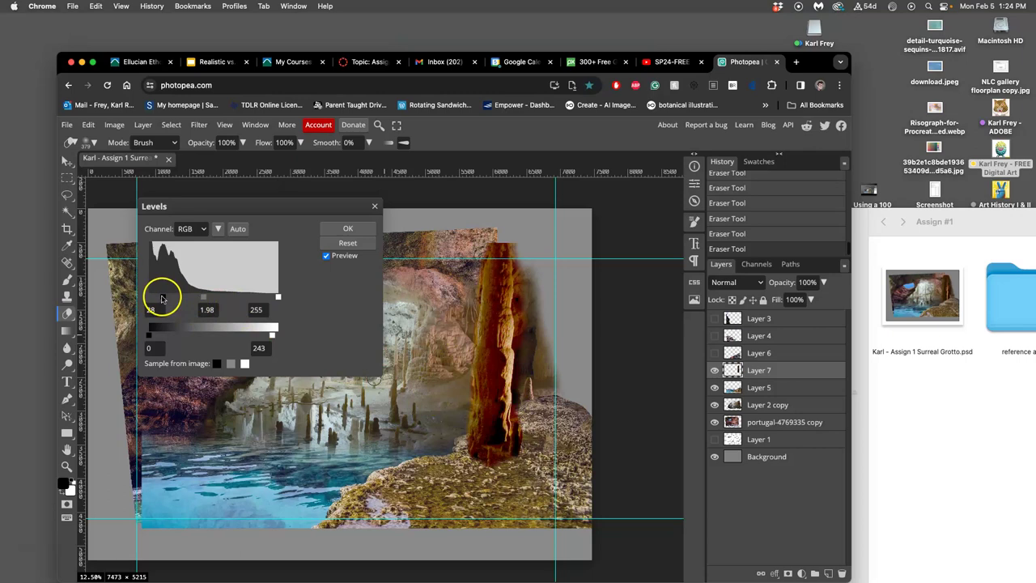
pyautogui.moveTo(161, 297); pyautogui.dragTo(196, 299)
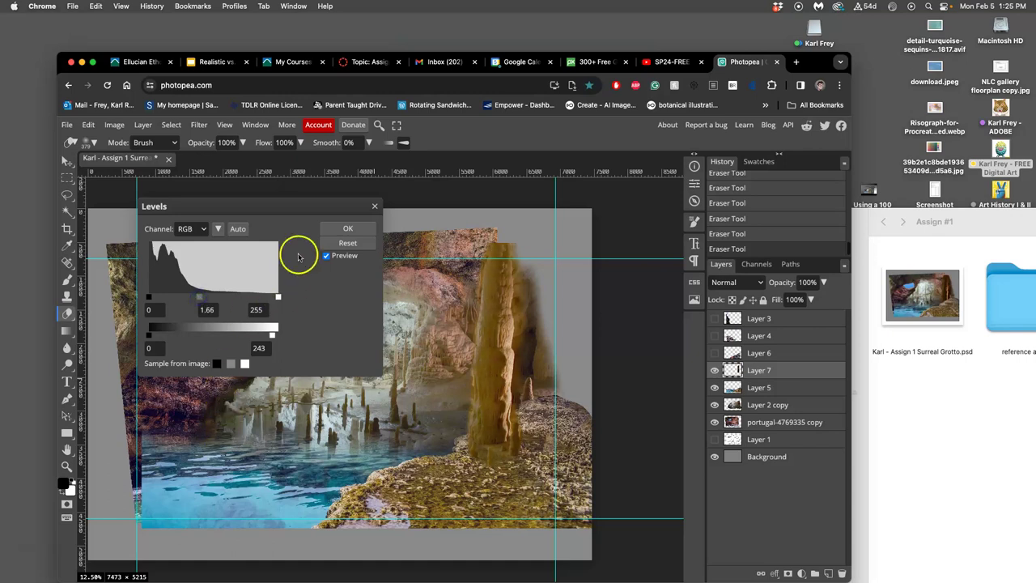
# Step: Apply the Levels, then in Color Balance shift the column's midtones toward blue, around 25
pyautogui.click(338, 229)
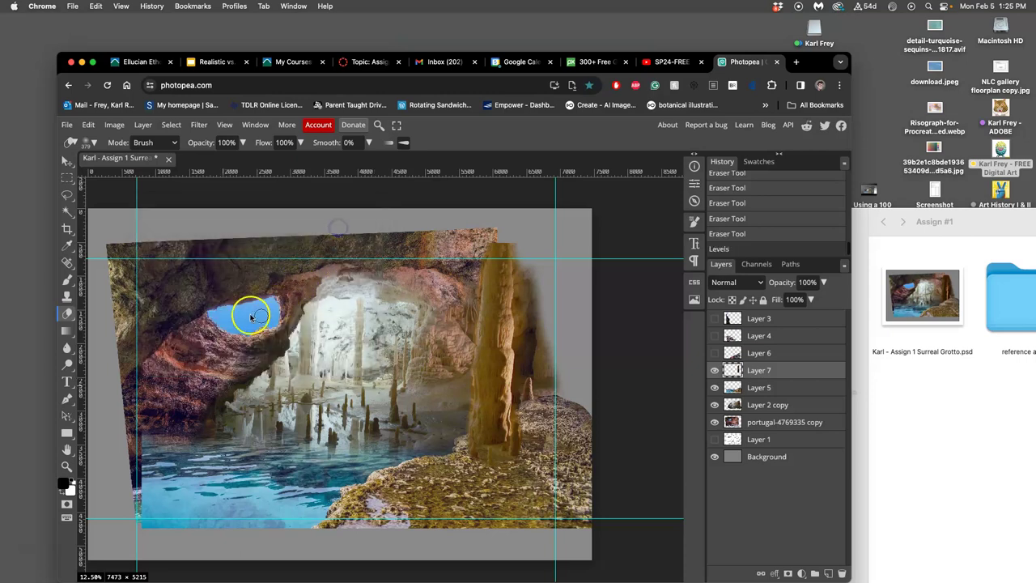
pyautogui.click(118, 126)
pyautogui.moveTo(138, 163)
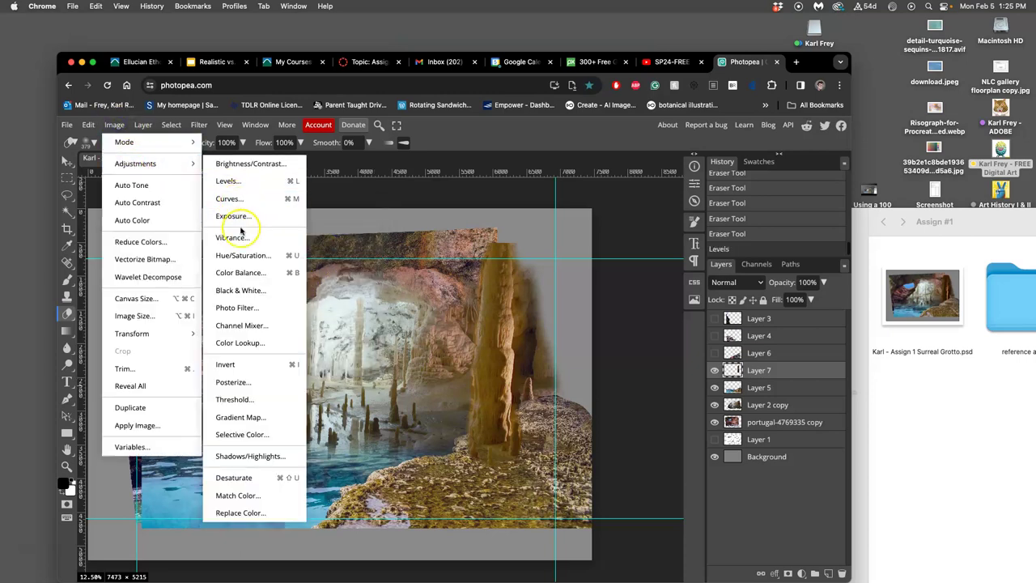
pyautogui.click(243, 275)
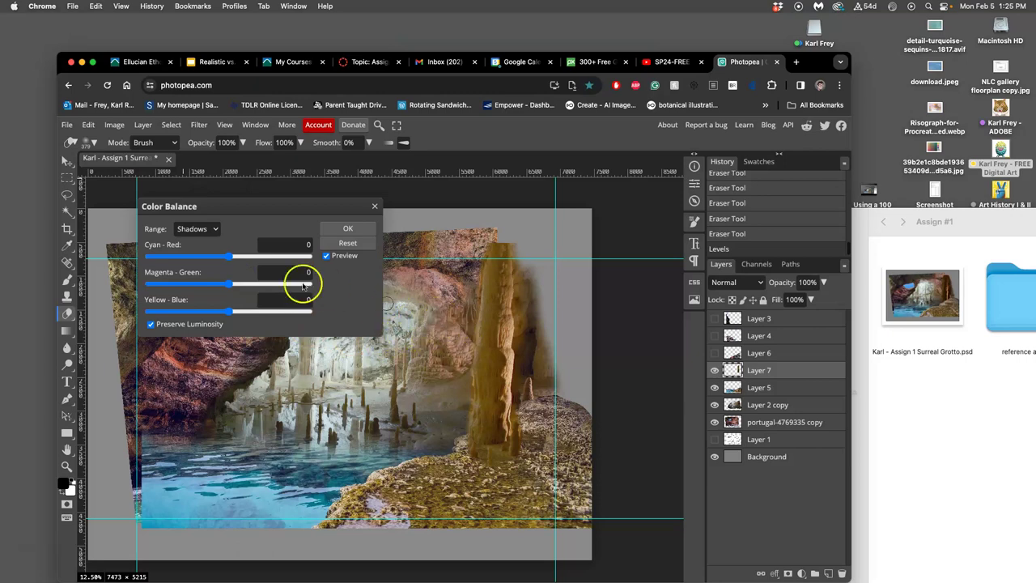
pyautogui.click(207, 230)
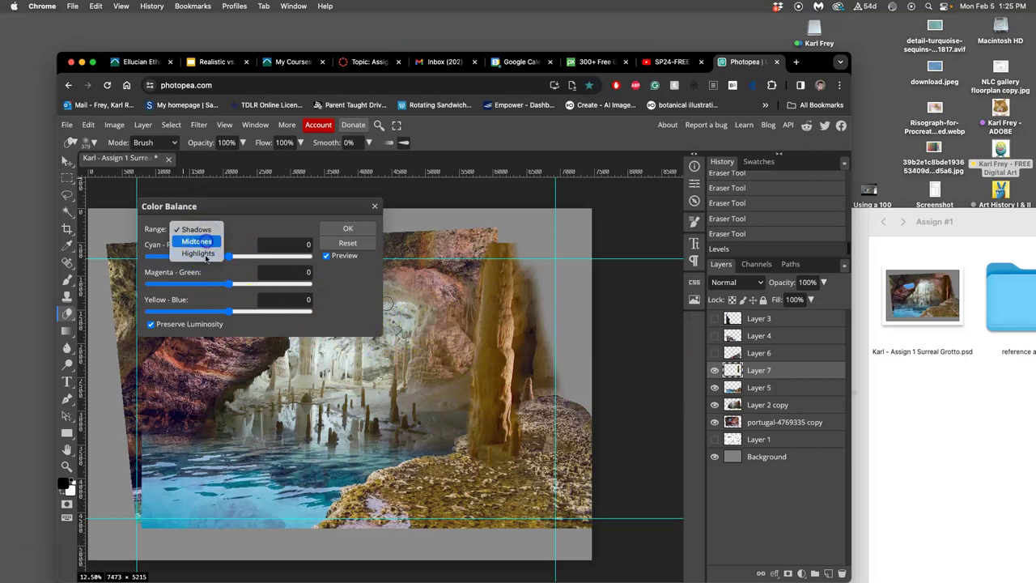
pyautogui.click(205, 242)
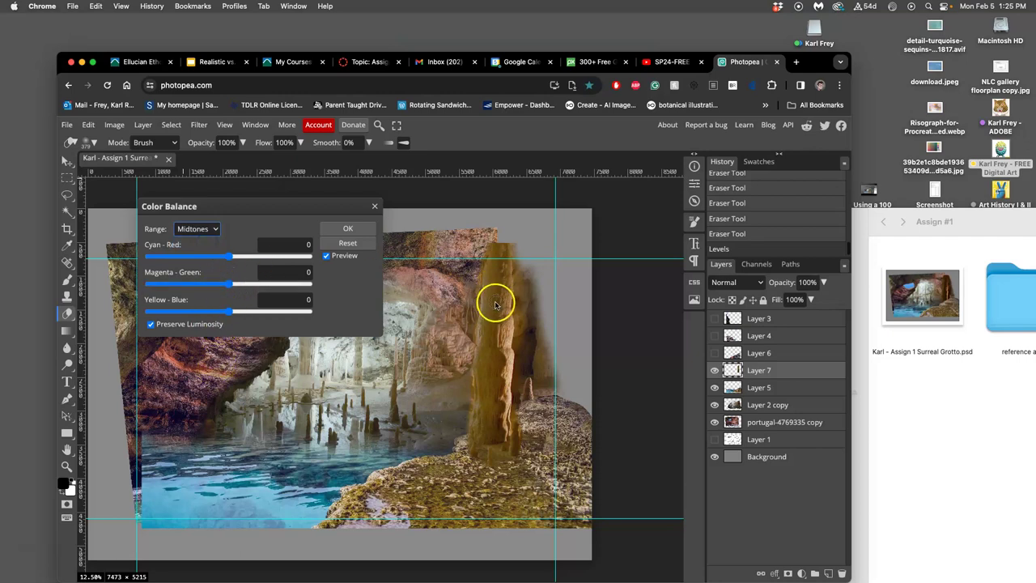
pyautogui.moveTo(229, 311); pyautogui.dragTo(231, 313)
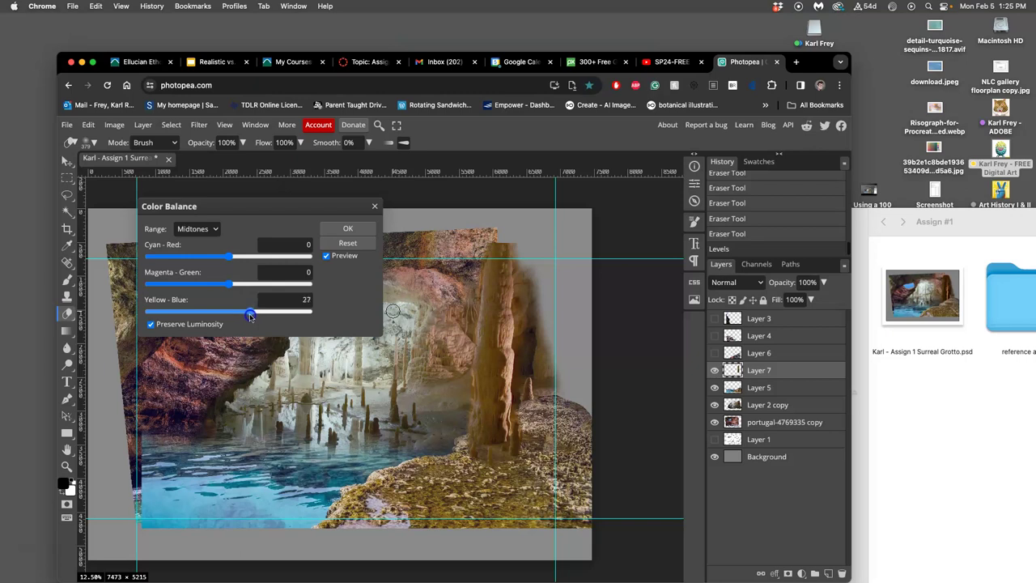
pyautogui.moveTo(282, 313)
pyautogui.mouseDown()
pyautogui.moveTo(329, 317)
pyautogui.moveTo(269, 320)
pyautogui.mouseUp()
pyautogui.moveTo(249, 323); pyautogui.dragTo(257, 381)
# Step: Shift the midtones toward cyan and magenta, then warm the highlights toward red and yellow
pyautogui.moveTo(230, 256); pyautogui.dragTo(219, 257)
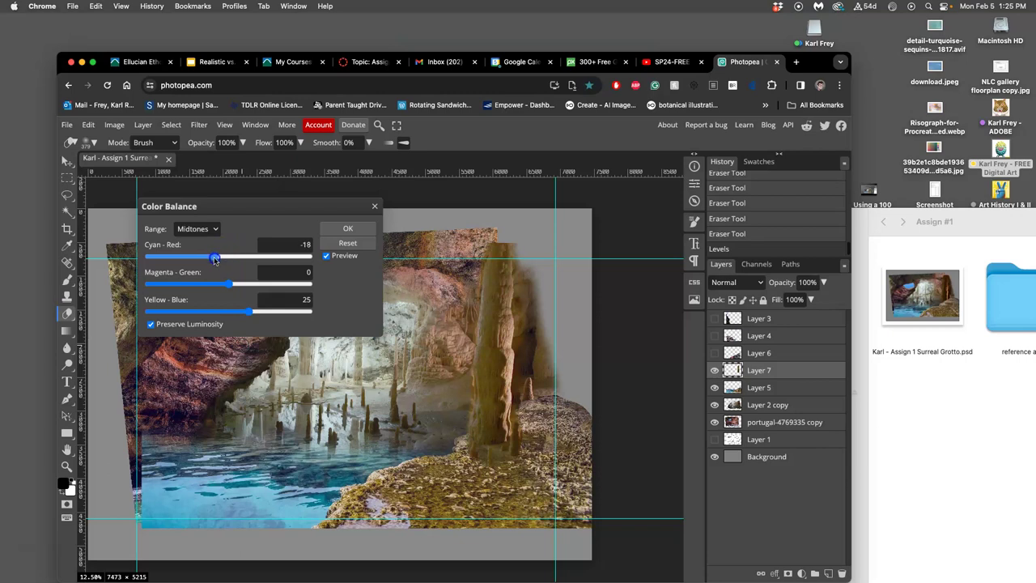
pyautogui.click(229, 285)
pyautogui.moveTo(230, 285); pyautogui.dragTo(219, 285)
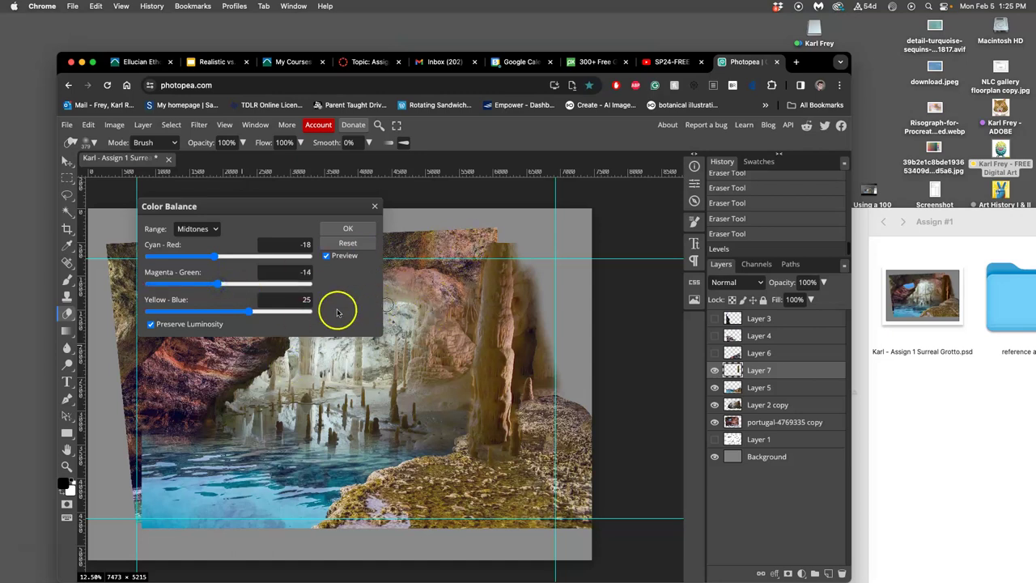
pyautogui.click(210, 229)
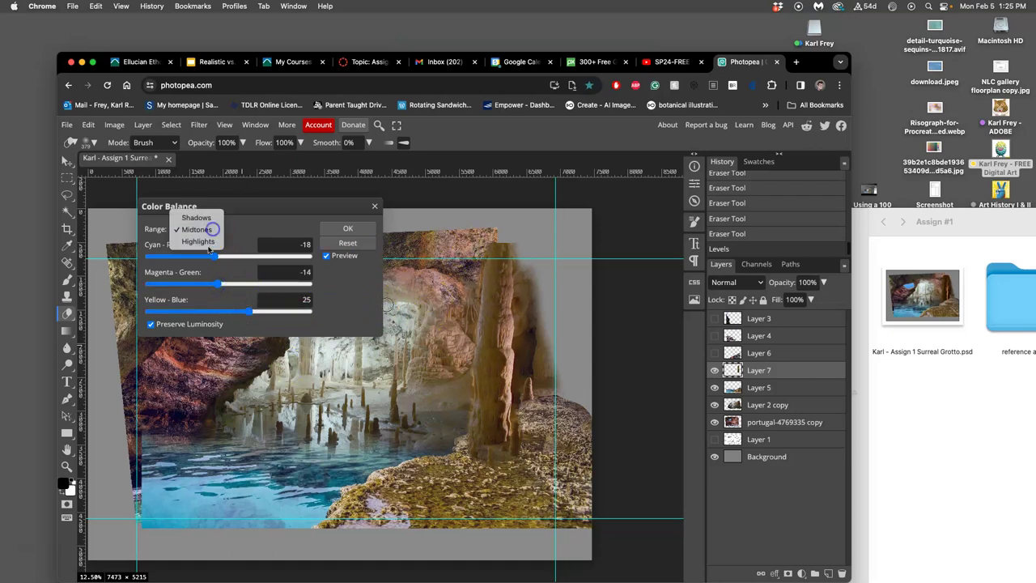
pyautogui.click(199, 242)
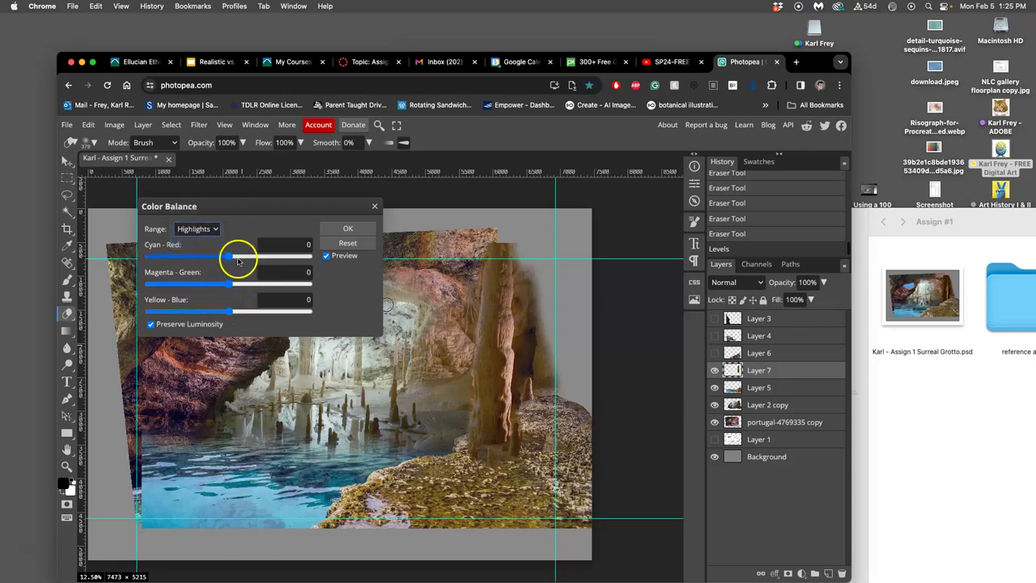
pyautogui.click(236, 258)
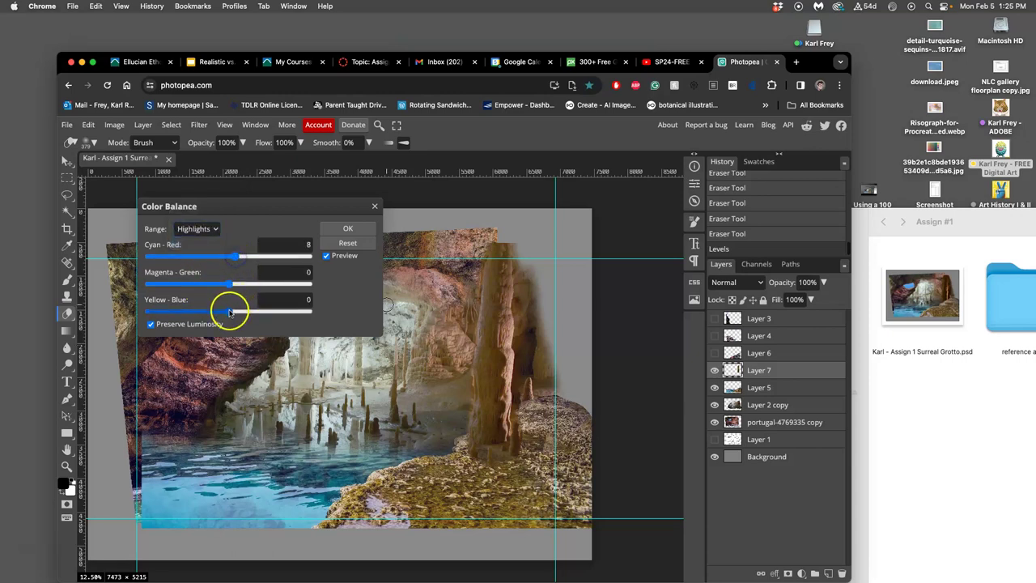
pyautogui.moveTo(229, 313); pyautogui.dragTo(220, 312)
# Step: Set the shadows to Cyan-Red −16 and Yellow-Blue 13, and apply the colour balance
pyautogui.click(202, 230)
pyautogui.click(199, 207)
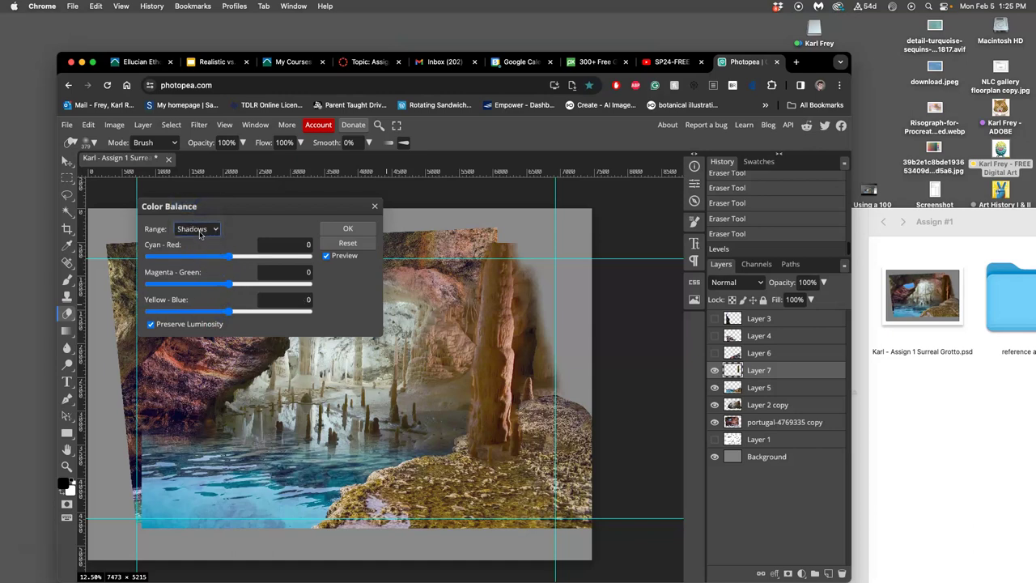
pyautogui.moveTo(215, 256); pyautogui.dragTo(231, 313)
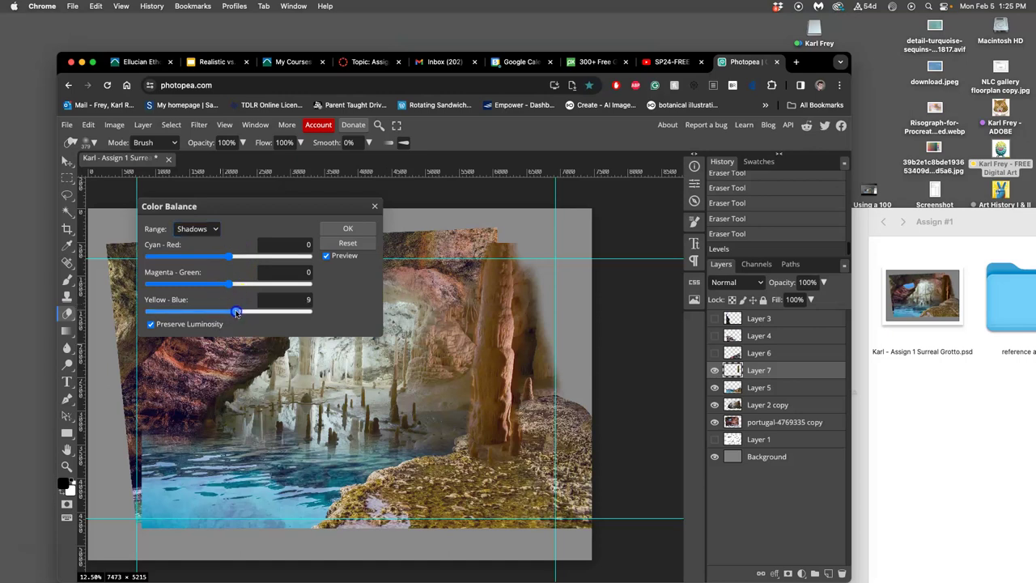
pyautogui.moveTo(231, 255); pyautogui.dragTo(216, 257)
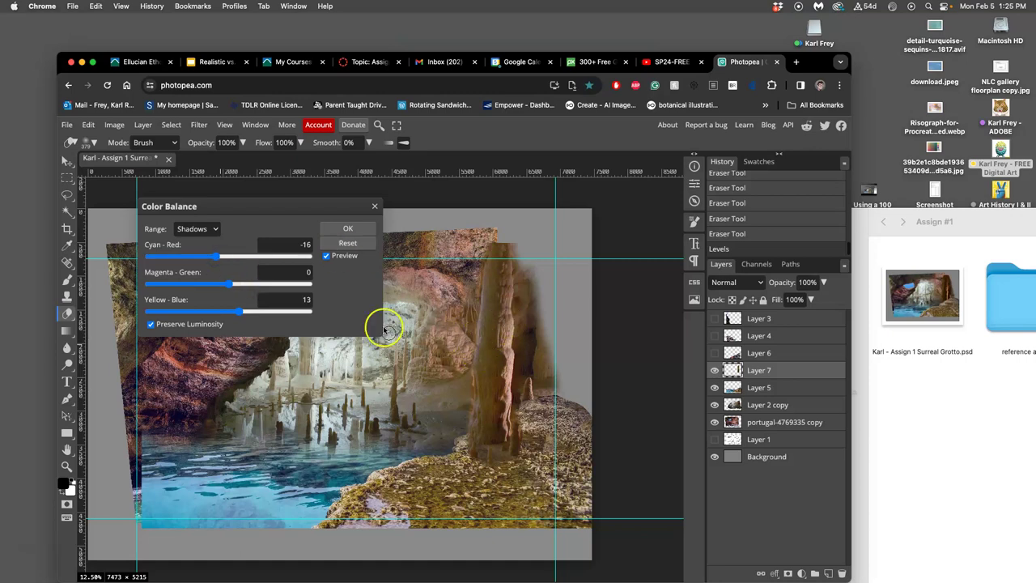
pyautogui.click(347, 228)
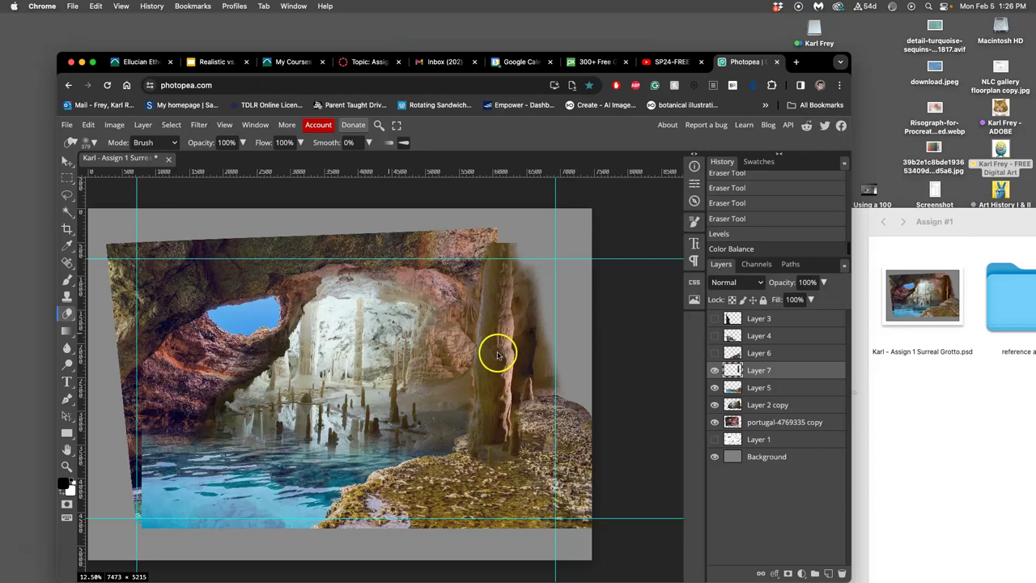
# Step: Toggle the stone column off and on to compare, then zoom in
pyautogui.click(714, 370)
pyautogui.click(715, 370)
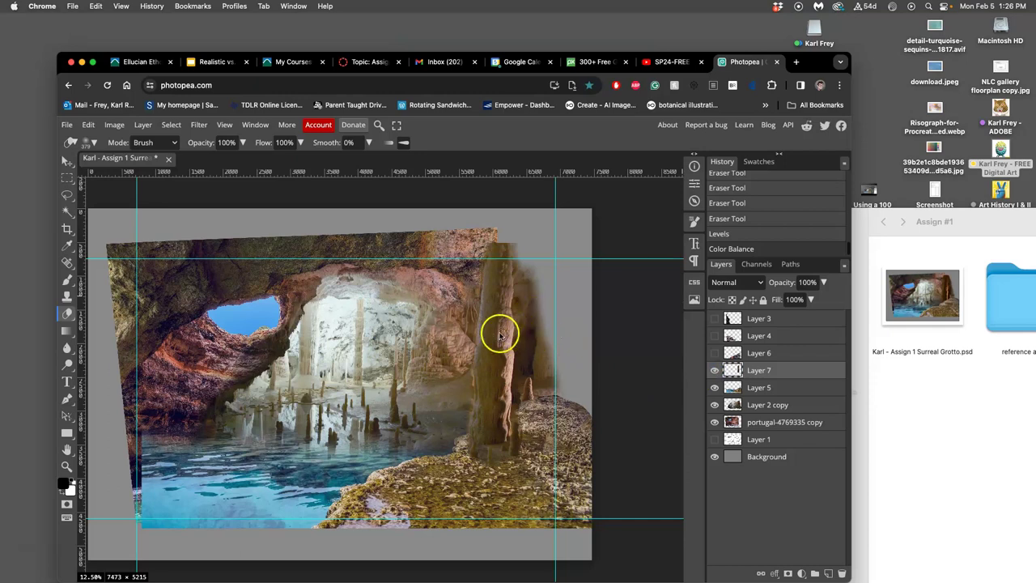
pyautogui.keyDown('alt'); pyautogui.scroll(2, 515, 334); pyautogui.keyUp('alt')
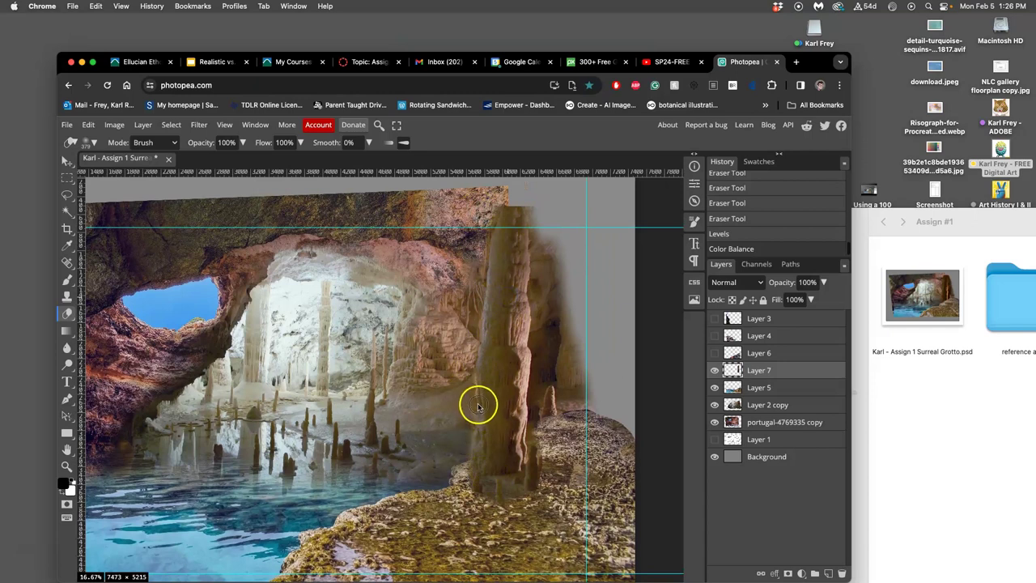
# Step: Free-transform the column: tilt it −2.5°, widen it to about 109%, nudge it down, and commit
pyautogui.press('super+alt+t')
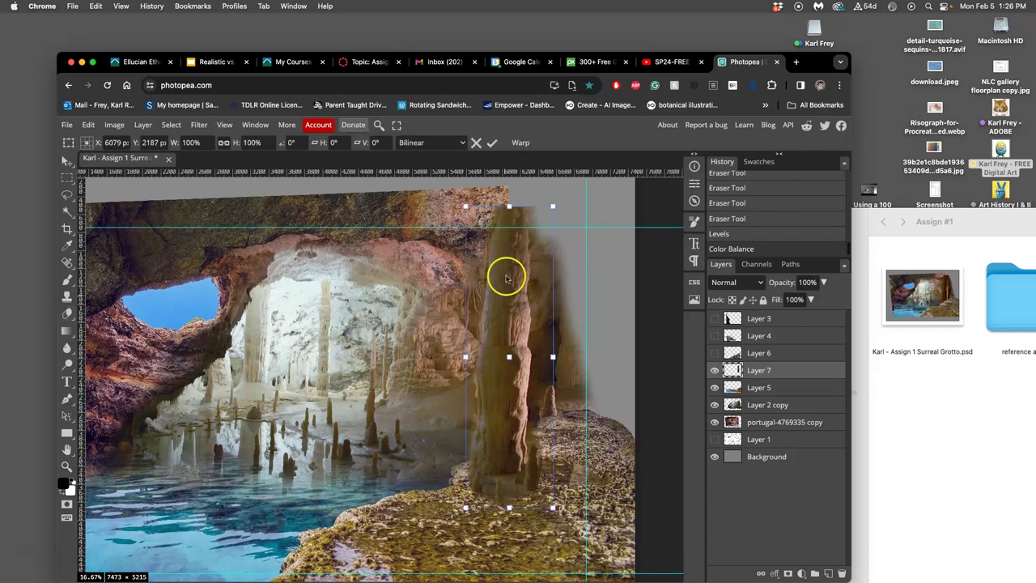
pyautogui.moveTo(465, 196); pyautogui.dragTo(461, 199)
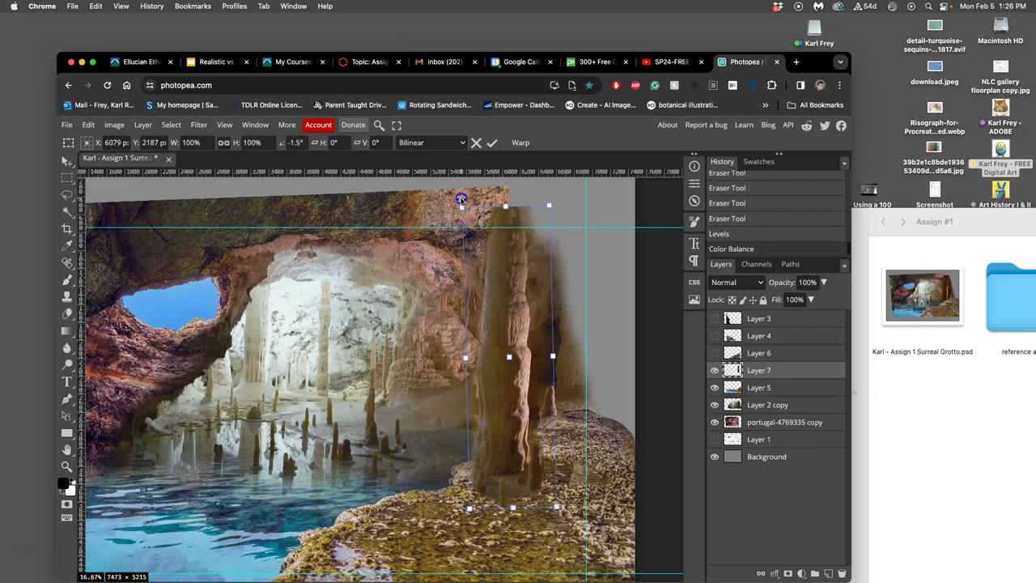
pyautogui.moveTo(507, 226); pyautogui.dragTo(509, 230)
pyautogui.moveTo(553, 361); pyautogui.dragTo(562, 358)
pyautogui.moveTo(569, 213); pyautogui.dragTo(566, 201)
pyautogui.moveTo(519, 224); pyautogui.dragTo(515, 223)
pyautogui.moveTo(515, 290); pyautogui.dragTo(515, 290)
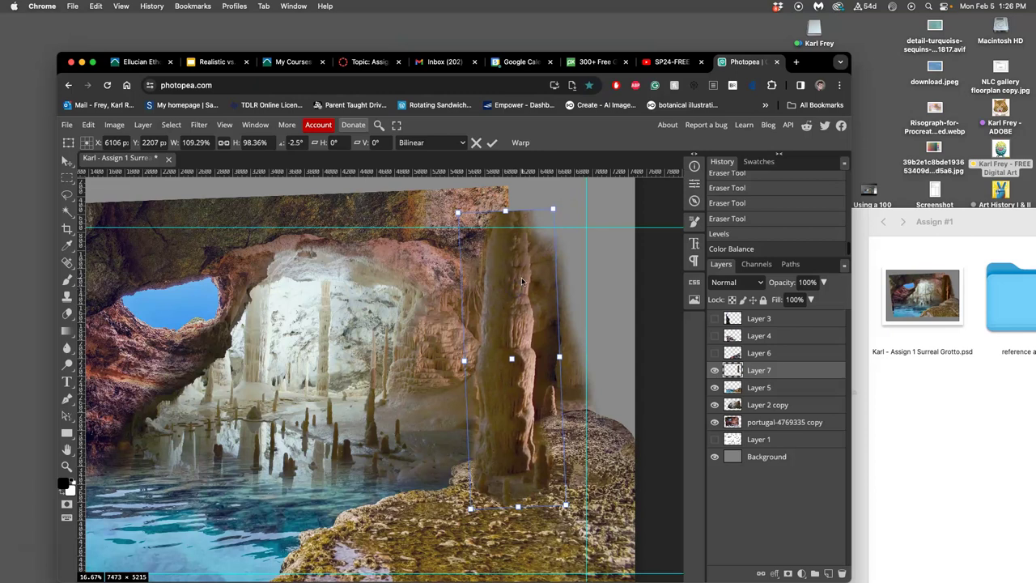
pyautogui.press('Return')
# Step: Toggle Layer 7 off and on, then apply Levels with midtones 0.86 to darken the column
pyautogui.click(715, 370)
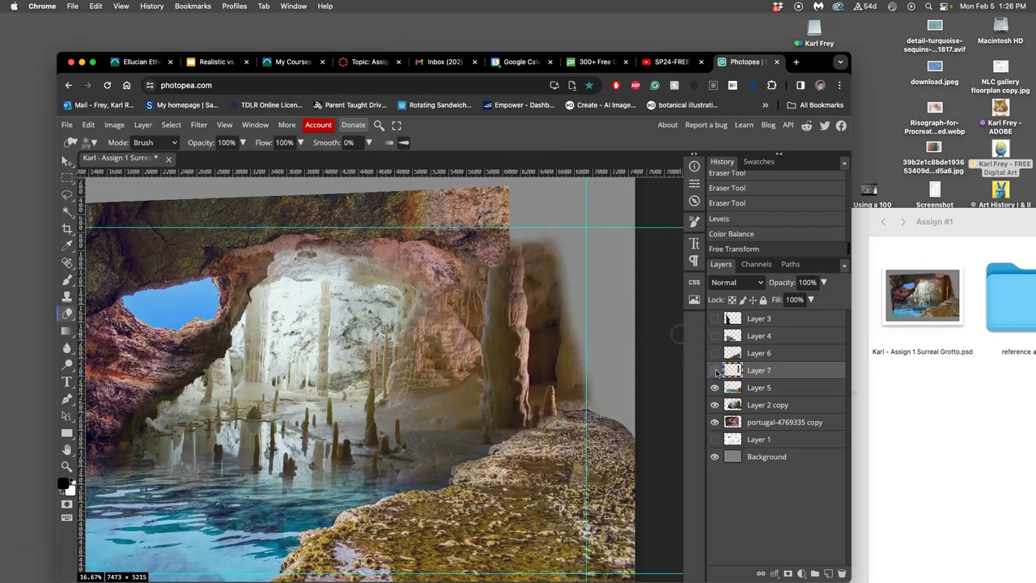
pyautogui.click(715, 370)
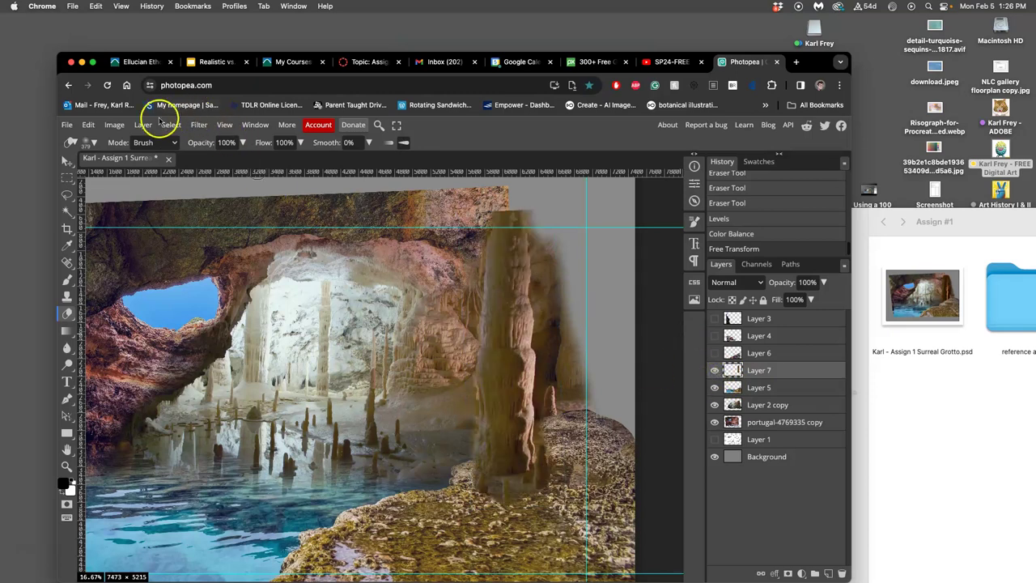
pyautogui.click(115, 125)
pyautogui.moveTo(162, 164)
pyautogui.click(223, 183)
pyautogui.moveTo(213, 298); pyautogui.dragTo(220, 298)
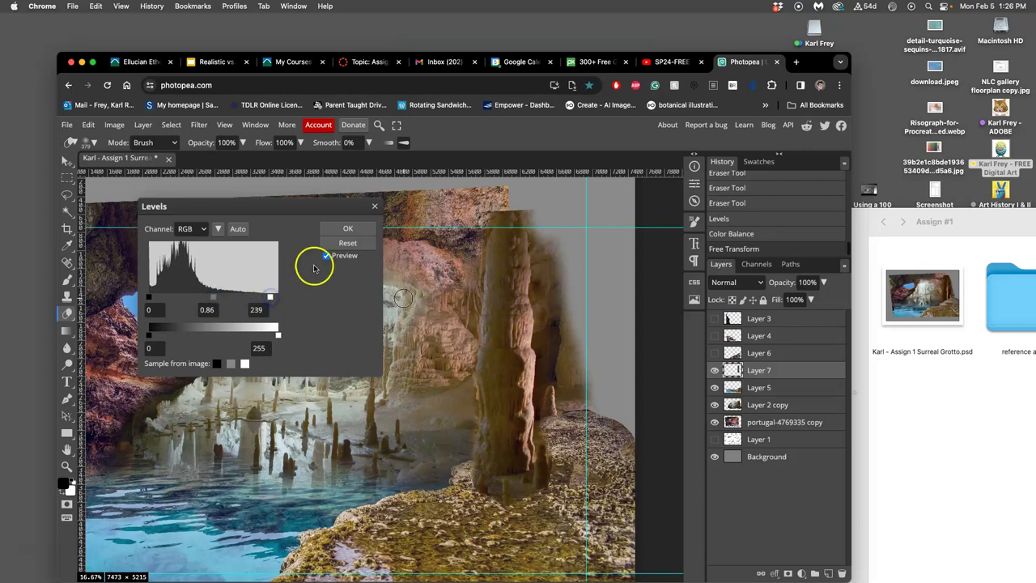
pyautogui.click(339, 231)
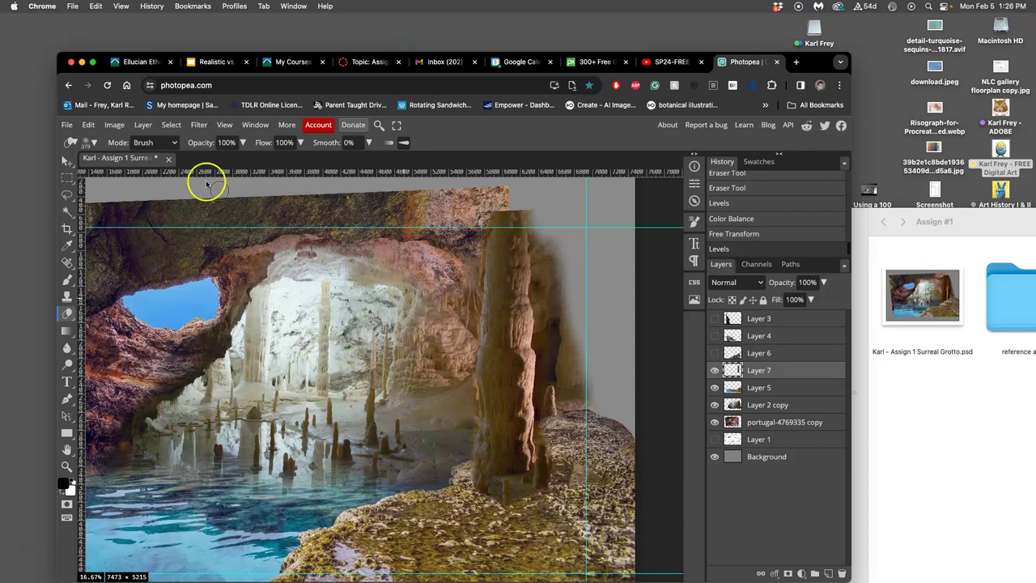
# Step: Apply Hue/Saturation to the Layer 7 column with hue −2 and saturation +5
pyautogui.click(114, 125)
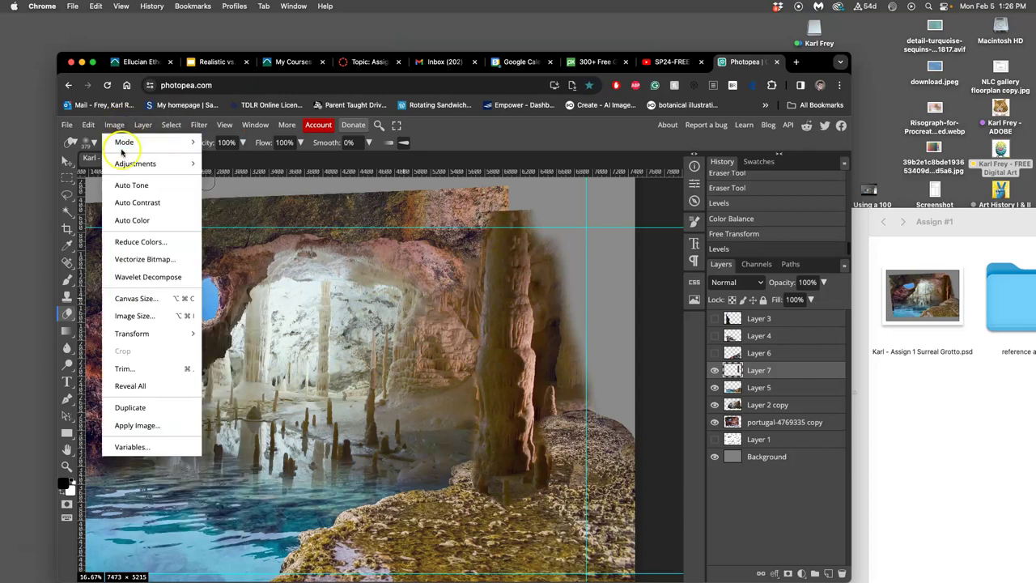
pyautogui.moveTo(200, 165)
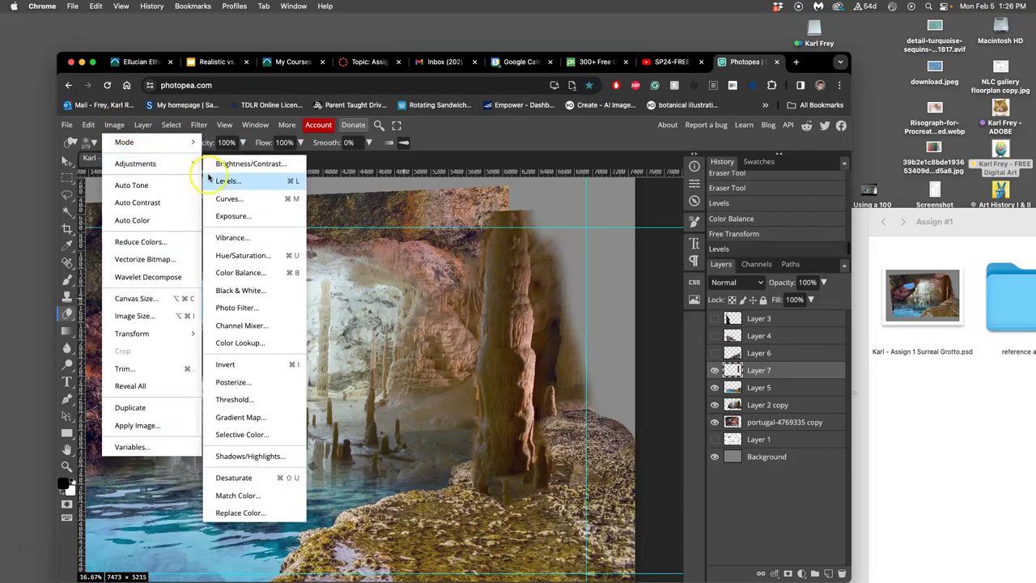
pyautogui.click(243, 255)
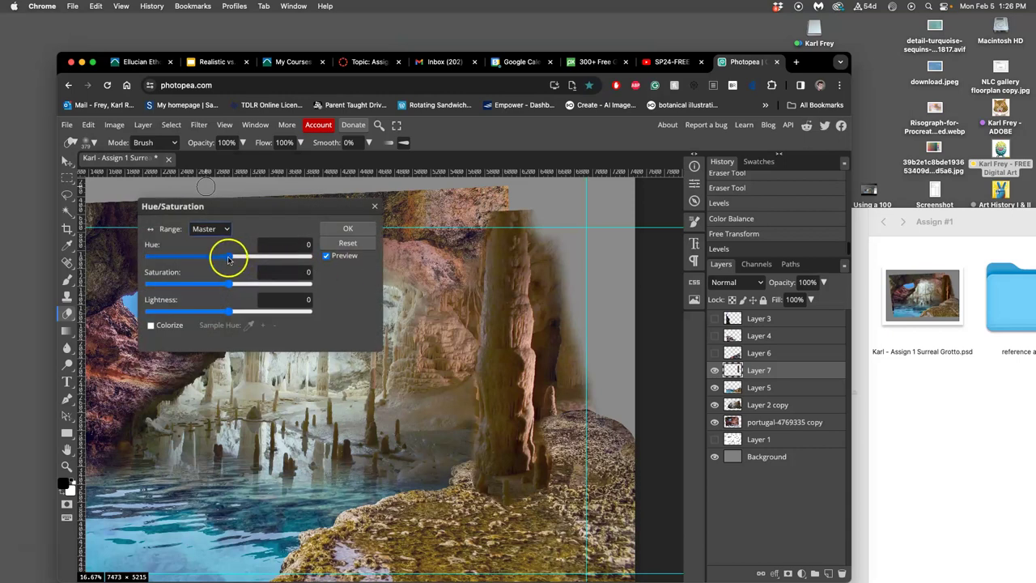
pyautogui.moveTo(228, 258); pyautogui.dragTo(267, 262)
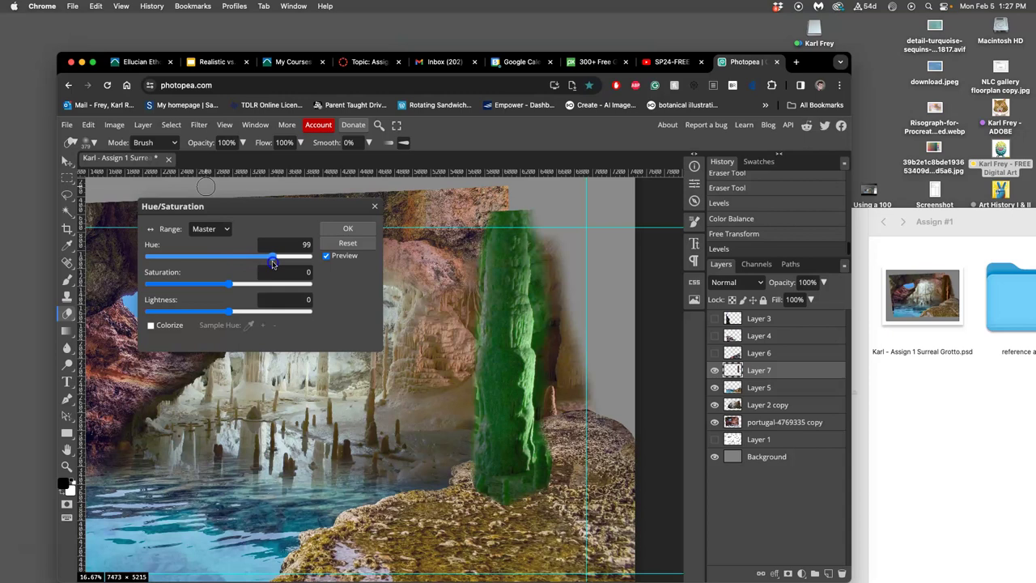
pyautogui.moveTo(287, 263); pyautogui.dragTo(231, 256)
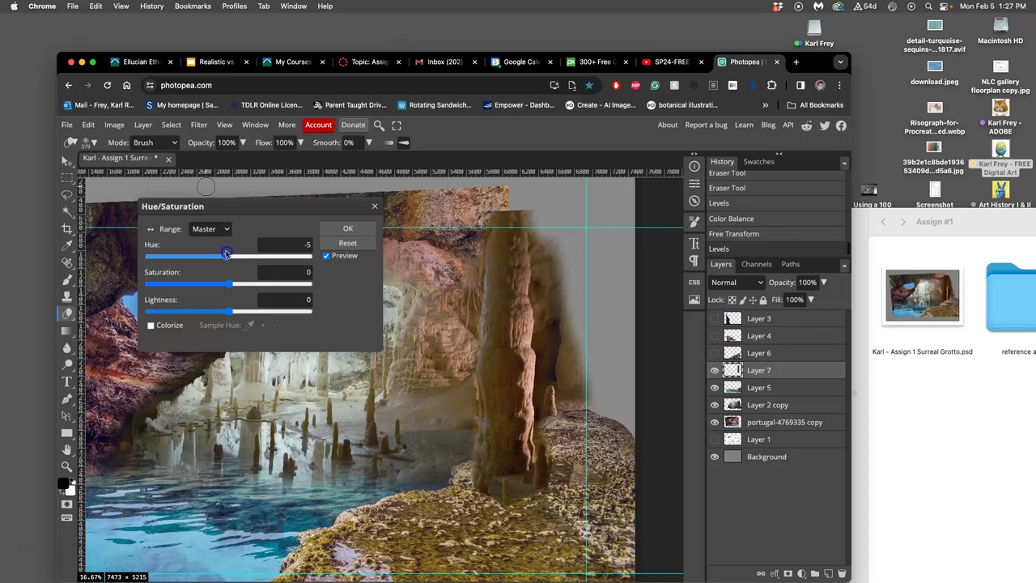
pyautogui.click(229, 256)
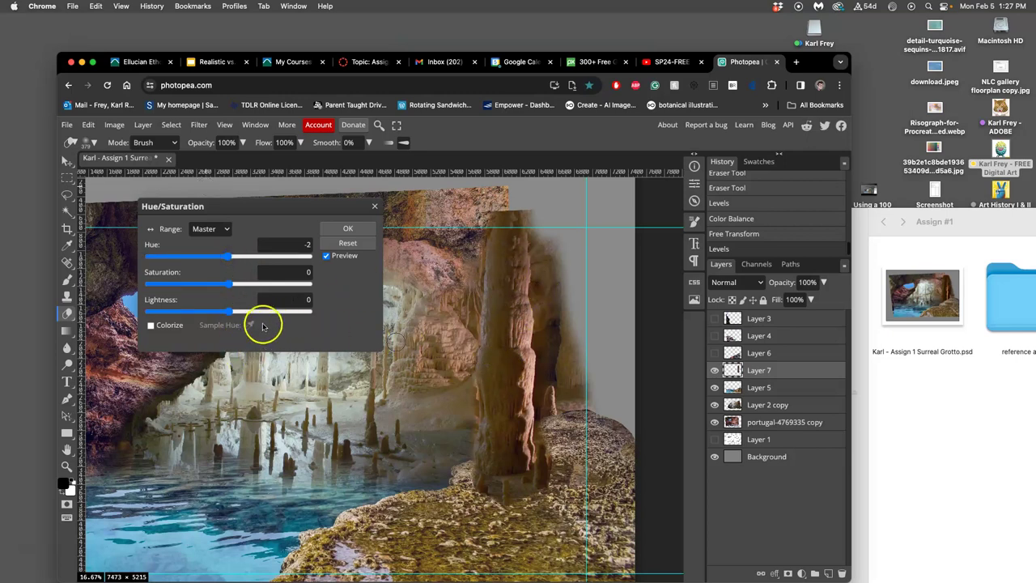
pyautogui.click(231, 283)
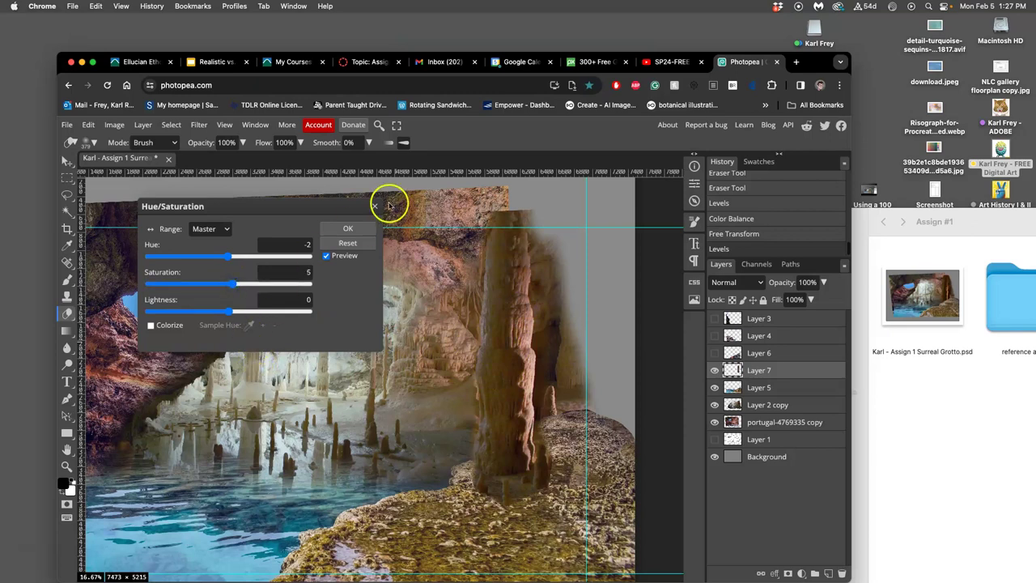
pyautogui.click(347, 231)
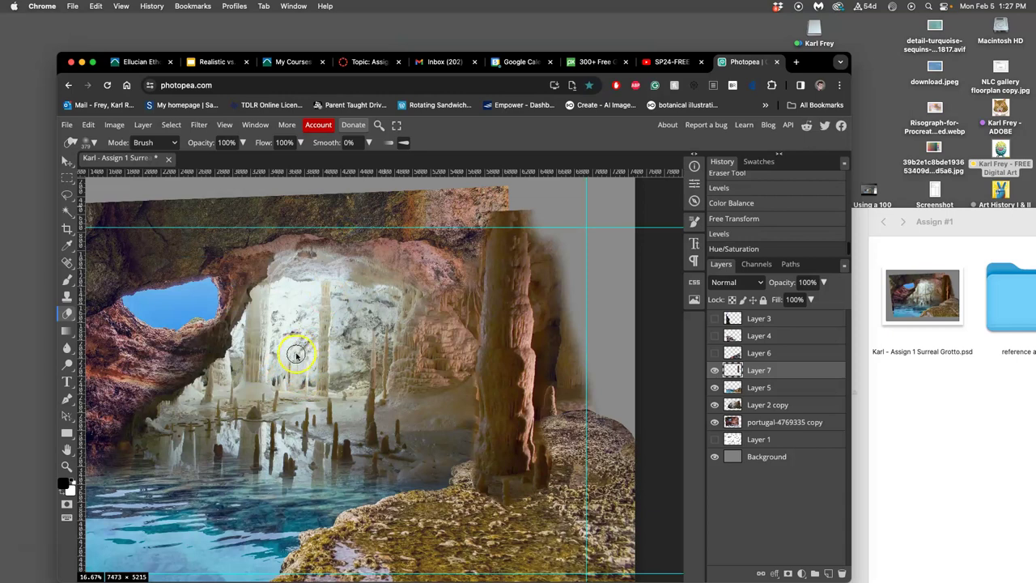
# Step: Select the freehand Lasso tool, try different browser page zoom levels, and deselect the canvas
pyautogui.click(67, 195)
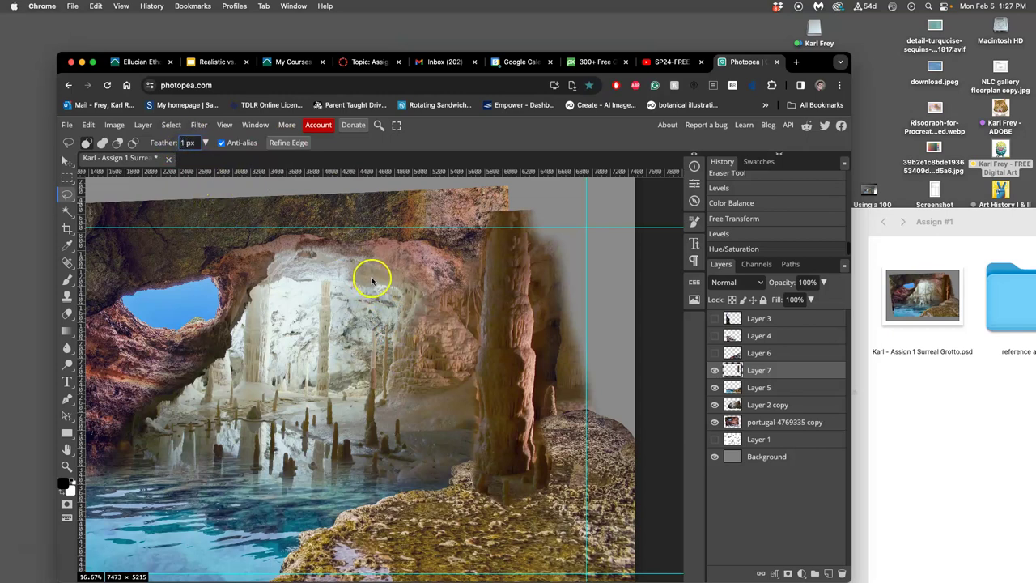
pyautogui.press('super+equal')
pyautogui.press('super+equal')
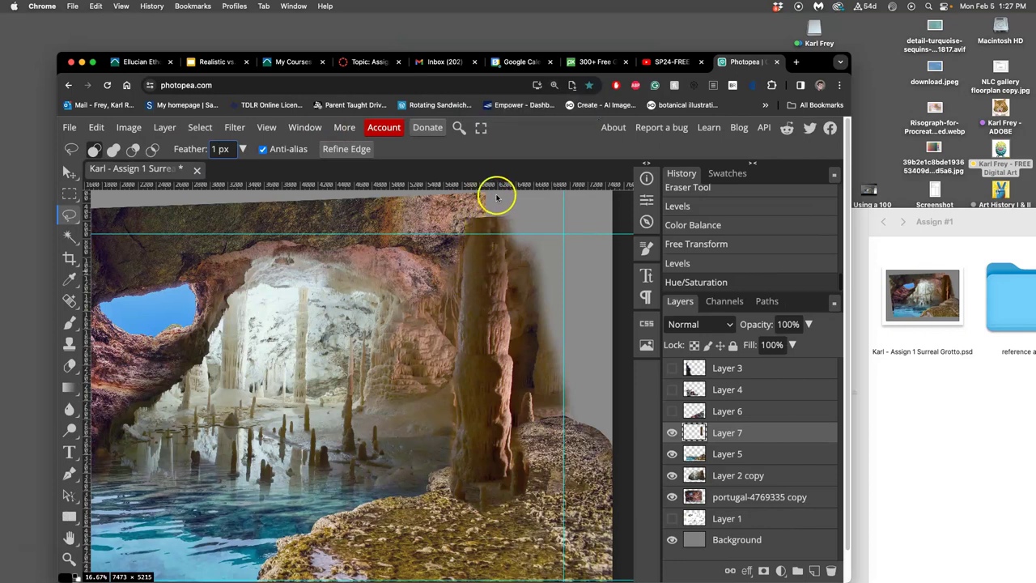
pyautogui.press('super+equal')
pyautogui.press('super+equal')
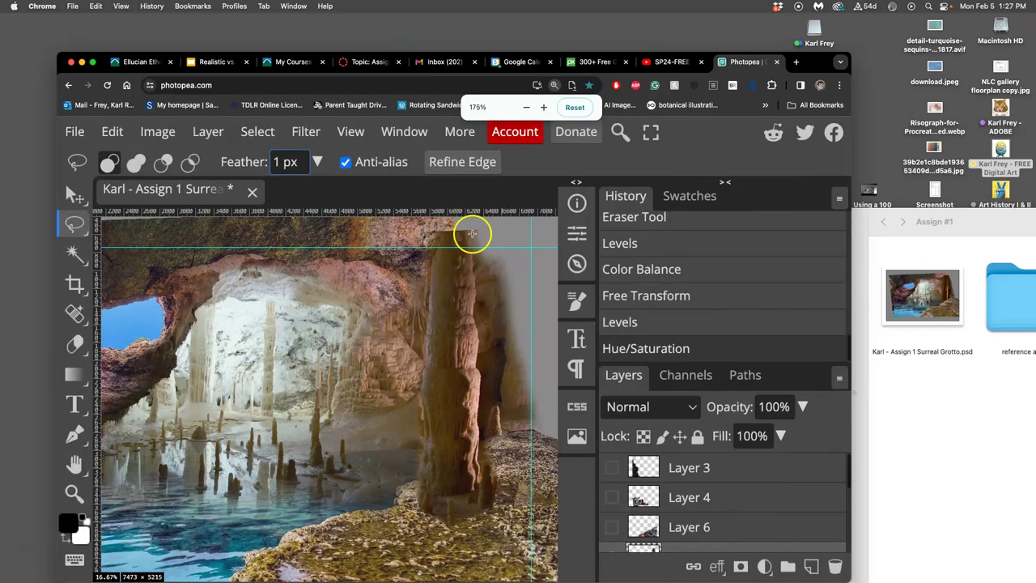
pyautogui.press('super+equal')
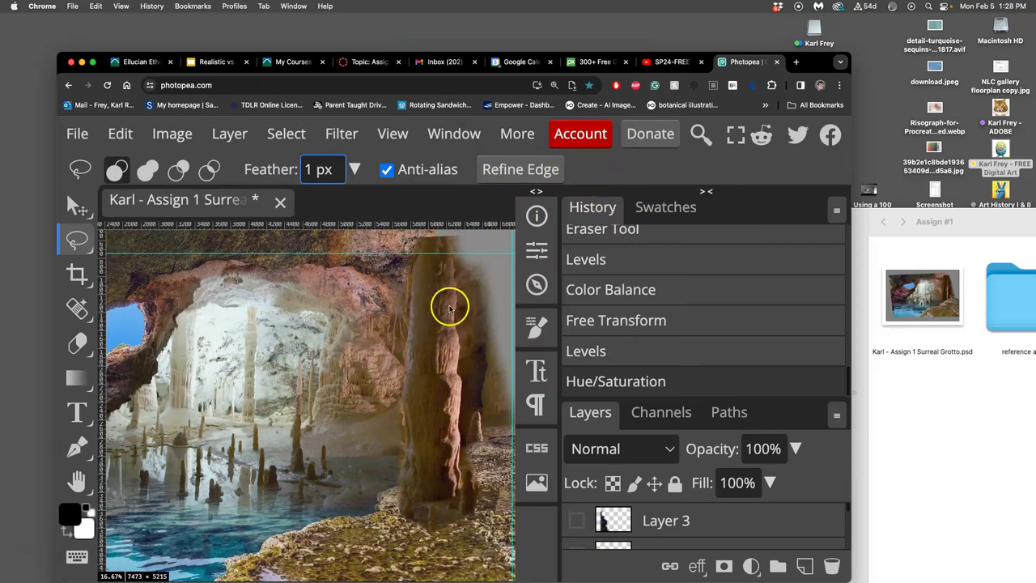
pyautogui.press('super+minus')
pyautogui.press('super+minus')
pyautogui.press('super+minus')
pyautogui.press('super+minus')
pyautogui.press('super+minus')
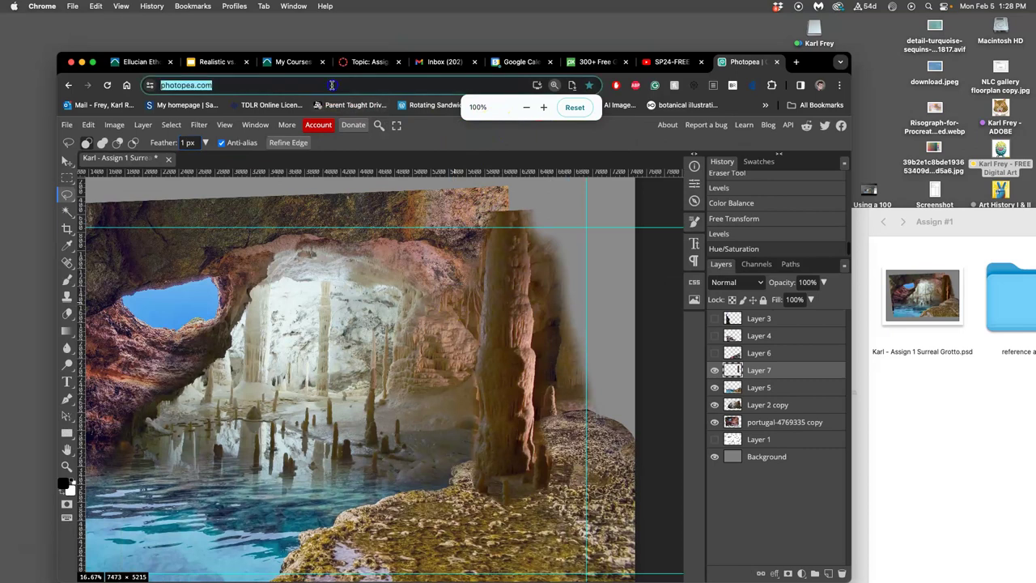
pyautogui.click(562, 203)
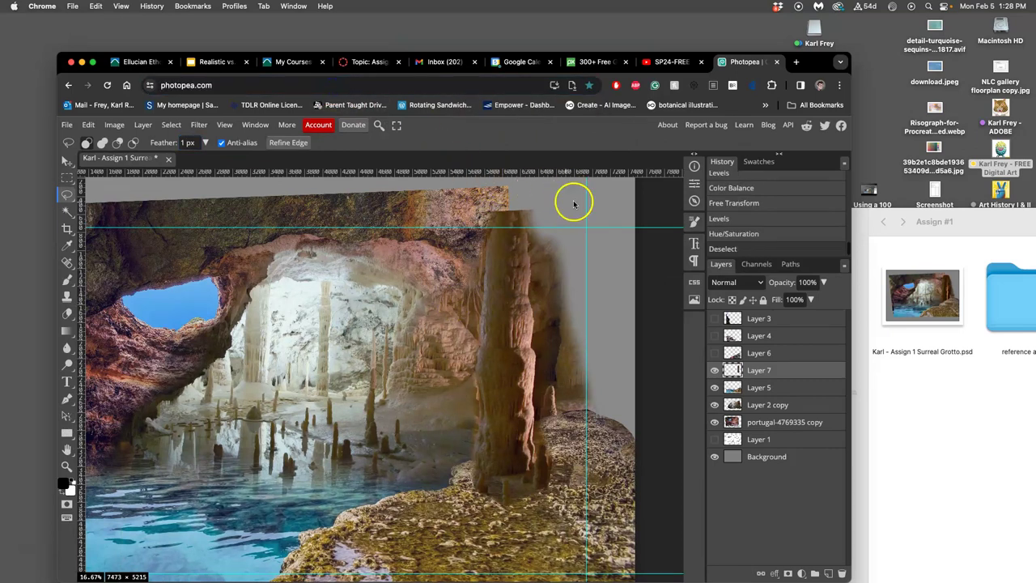
# Step: Reset the browser page zoom to 100%, deselect, and zoom the canvas to the column's top
pyautogui.scroll(3, 574, 204)
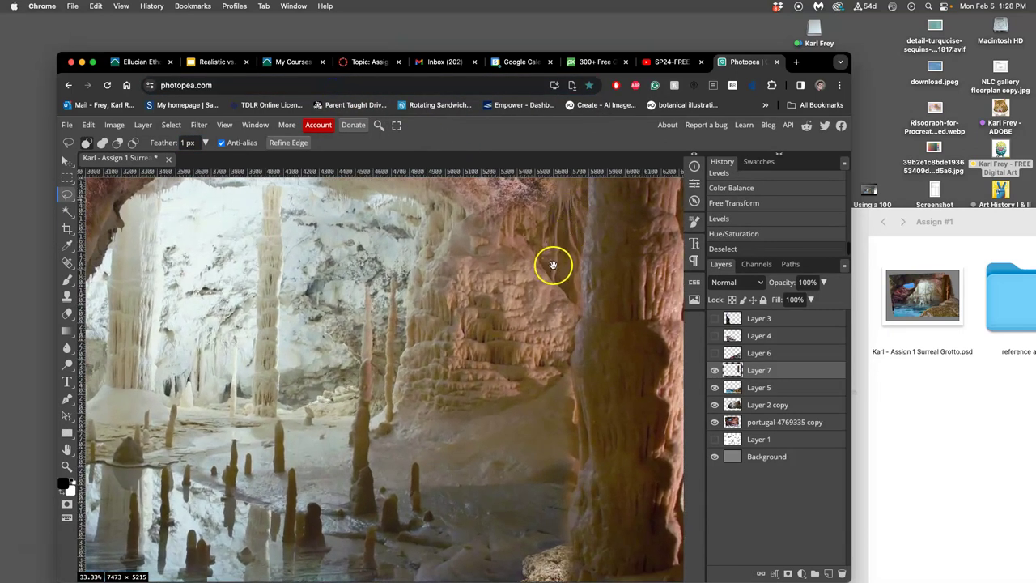
pyautogui.scroll(5, 554, 266)
pyautogui.hscroll(5, 554, 266)
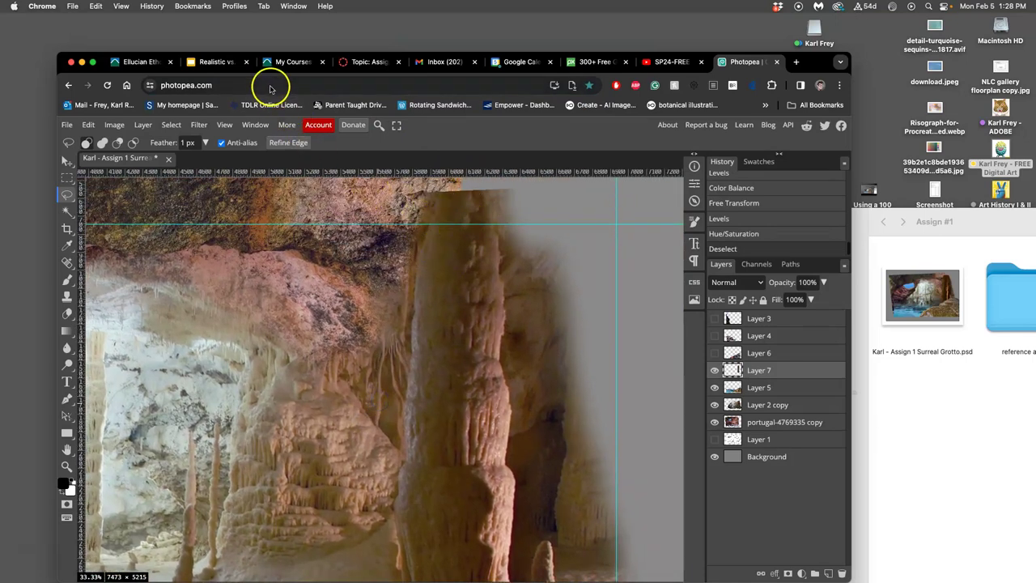
pyautogui.click(271, 87)
pyautogui.press('super+equal')
pyautogui.press('super+equal')
pyautogui.press('super+minus')
pyautogui.press('super+minus')
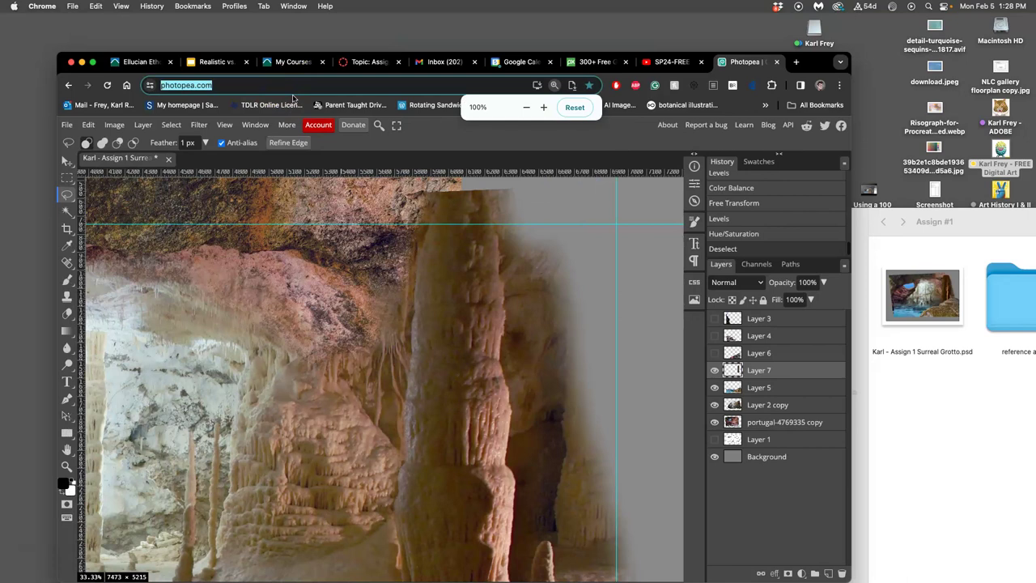
pyautogui.press('super+minus')
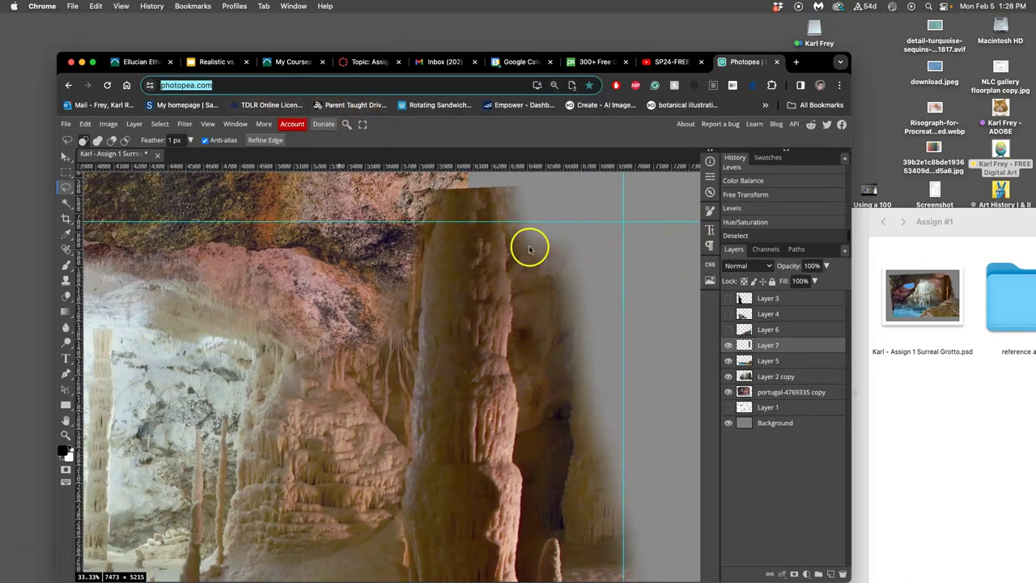
pyautogui.click(595, 195)
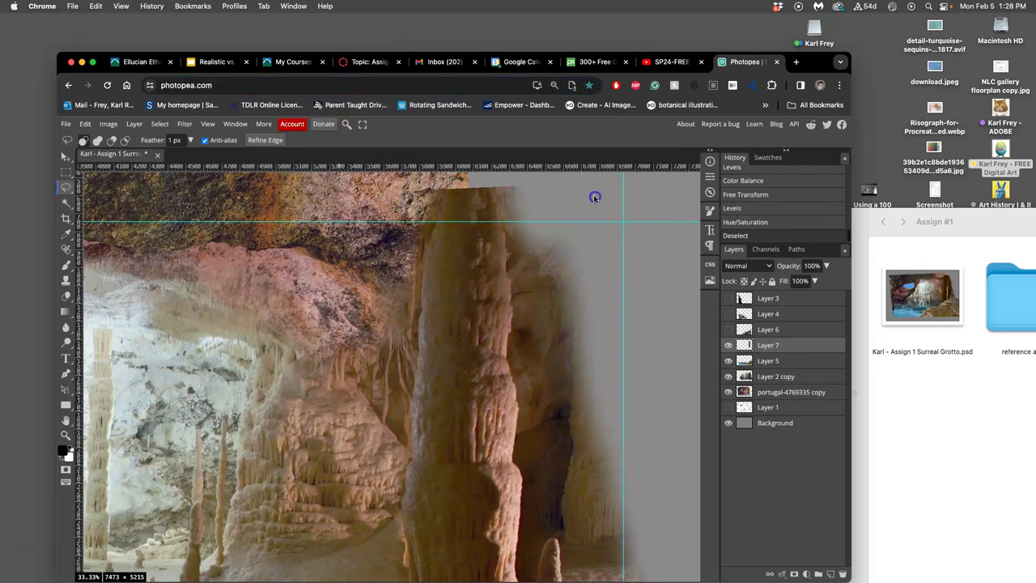
pyautogui.scroll(2, 557, 224)
pyautogui.scroll(-2, 561, 221)
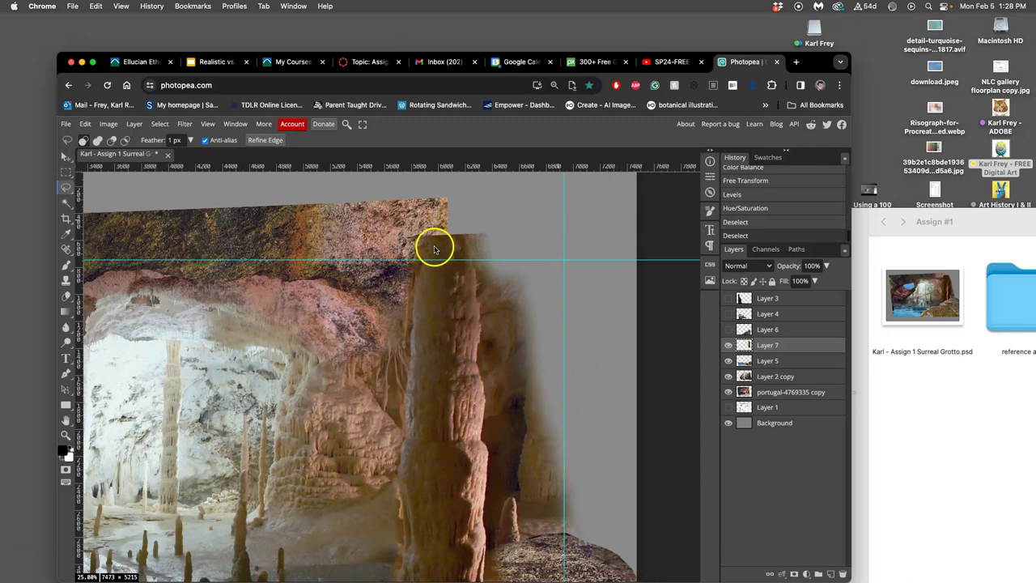
pyautogui.scroll(1, 431, 252)
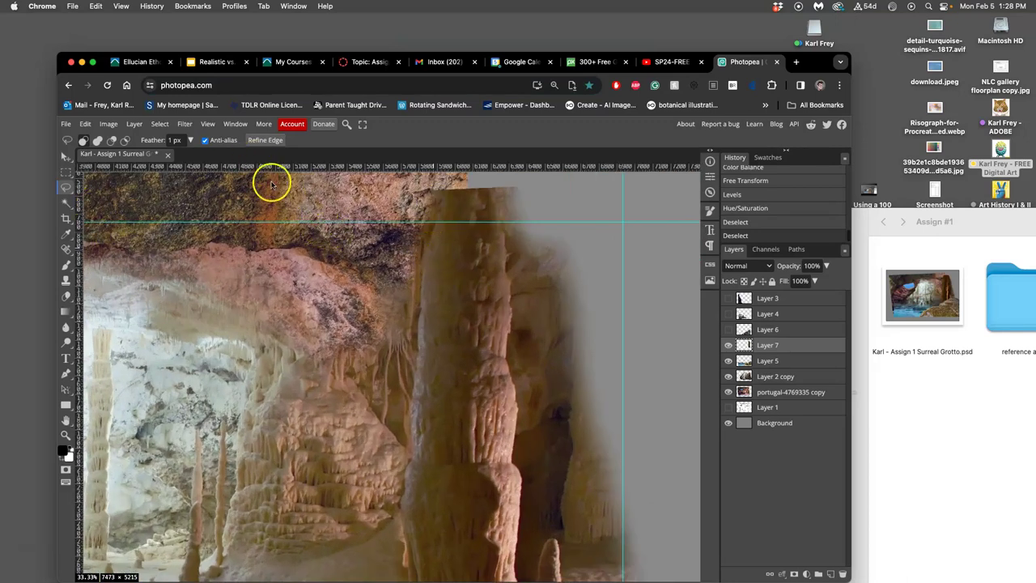
# Step: Hide the guides, lasso the rock formation left of the column, and delete it from Layer 7
pyautogui.hotkey('ctrl', ';')
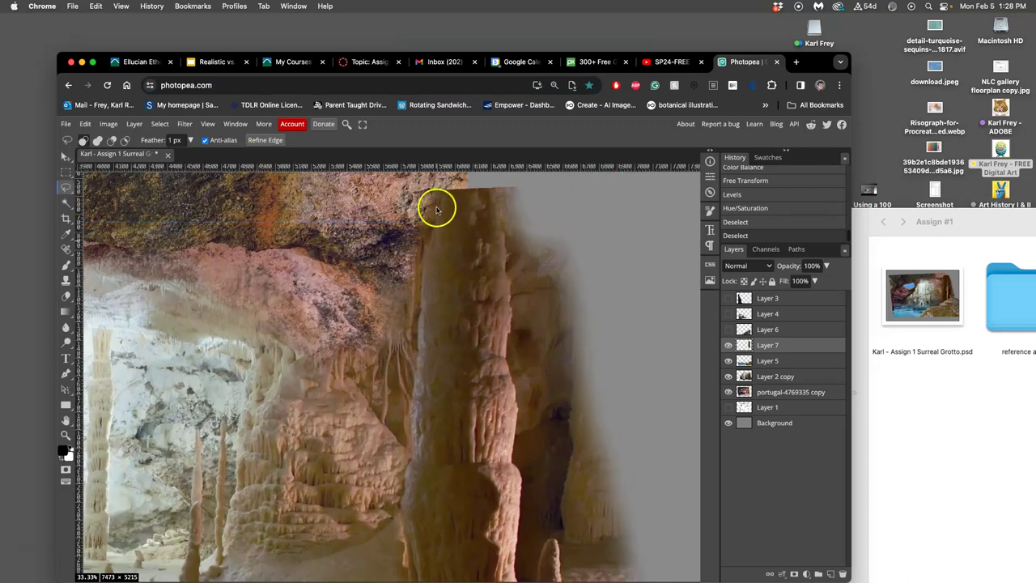
pyautogui.click(422, 252)
pyautogui.moveTo(416, 318); pyautogui.dragTo(418, 342)
pyautogui.moveTo(407, 572)
pyautogui.mouseDown()
pyautogui.moveTo(353, 546)
pyautogui.moveTo(292, 477)
pyautogui.moveTo(280, 360)
pyautogui.moveTo(297, 262)
pyautogui.moveTo(377, 229)
pyautogui.mouseUp()
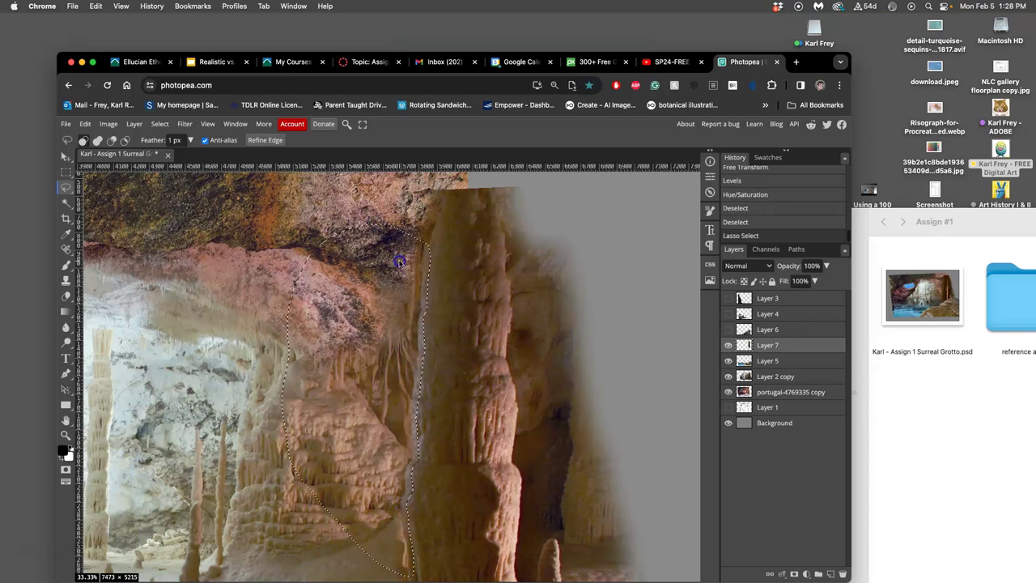
pyautogui.moveTo(394, 263)
pyautogui.mouseDown()
pyautogui.moveTo(405, 259)
pyautogui.moveTo(389, 290)
pyautogui.mouseUp()
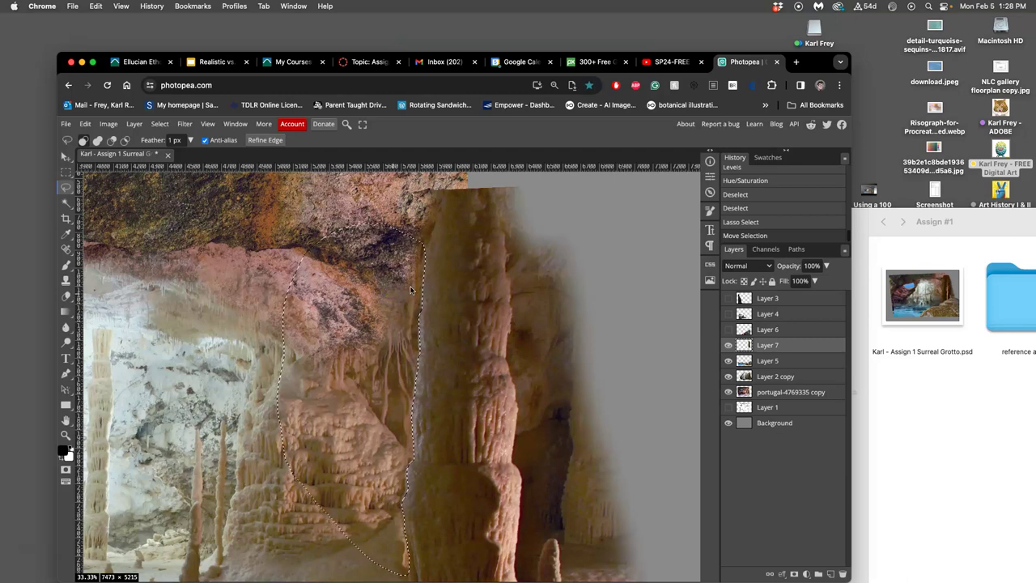
pyautogui.press('Delete')
# Step: Deselect, then lasso and delete the leftover area at the column's lower left
pyautogui.scroll(2, 411, 290)
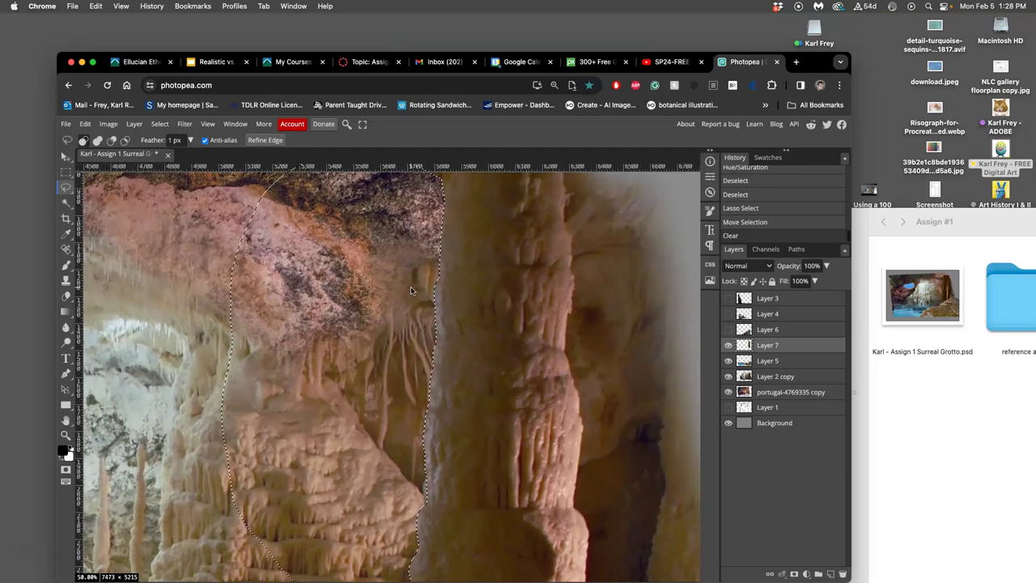
pyautogui.scroll(-4, 412, 290)
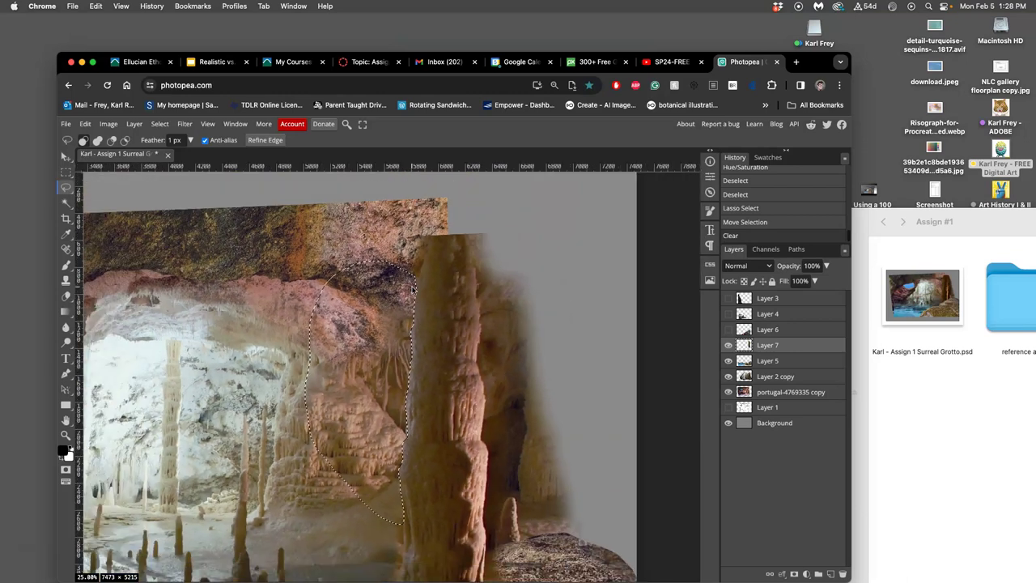
pyautogui.scroll(-3, 413, 323)
pyautogui.click(410, 338)
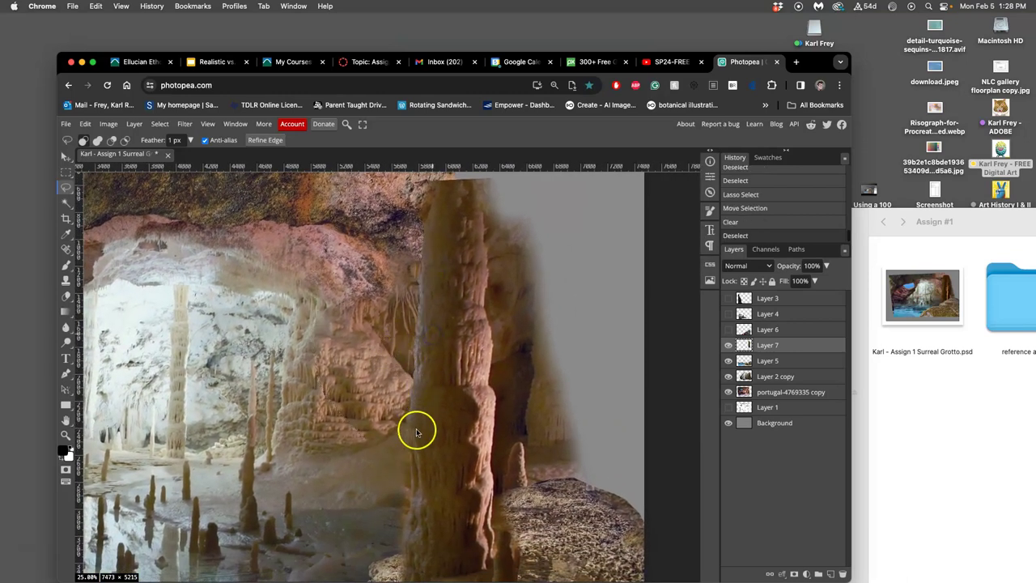
pyautogui.click(405, 397)
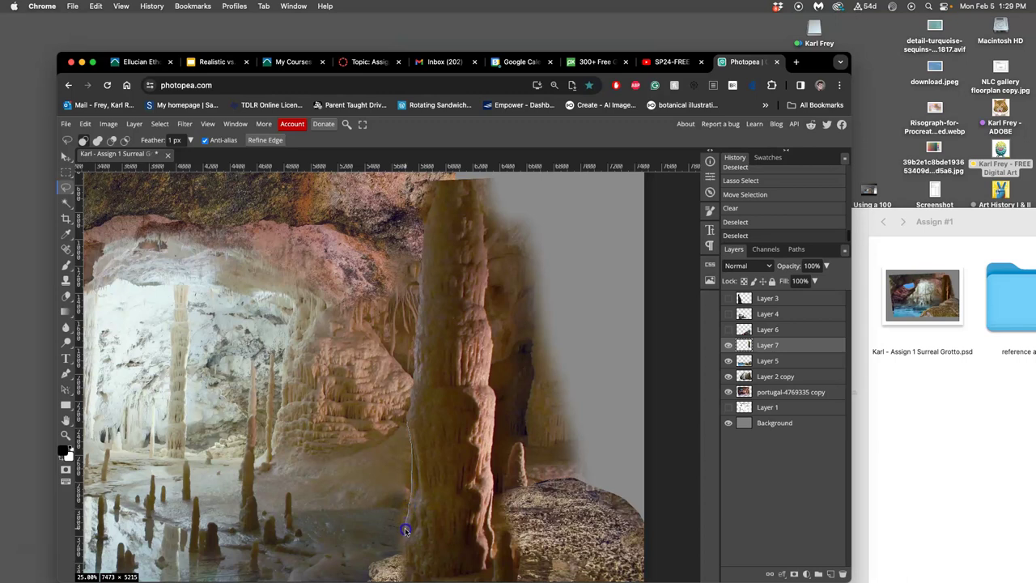
pyautogui.moveTo(404, 566)
pyautogui.mouseDown()
pyautogui.moveTo(349, 547)
pyautogui.moveTo(343, 469)
pyautogui.moveTo(366, 398)
pyautogui.moveTo(399, 412)
pyautogui.mouseUp()
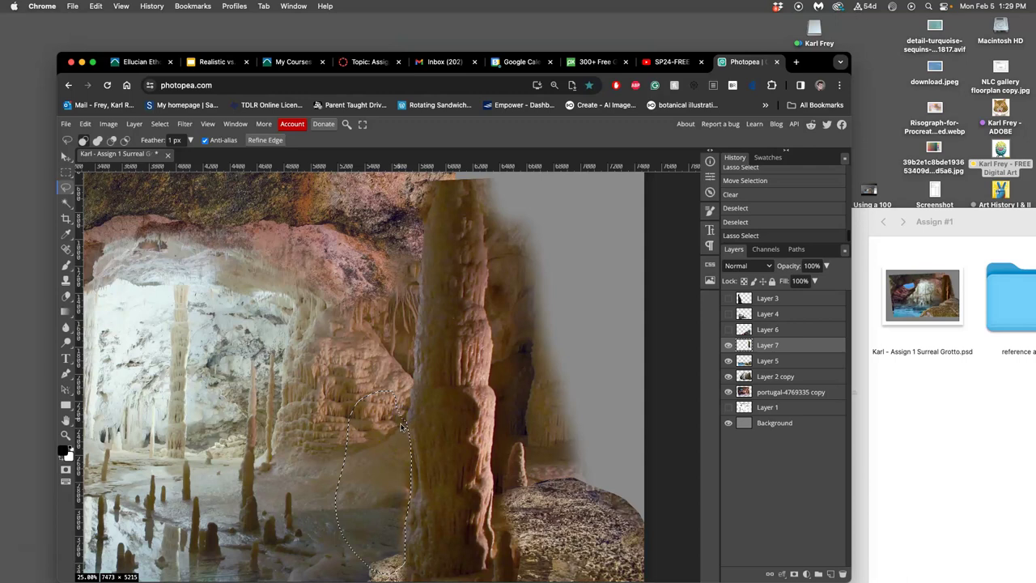
pyautogui.press('Delete')
pyautogui.press('Delete')
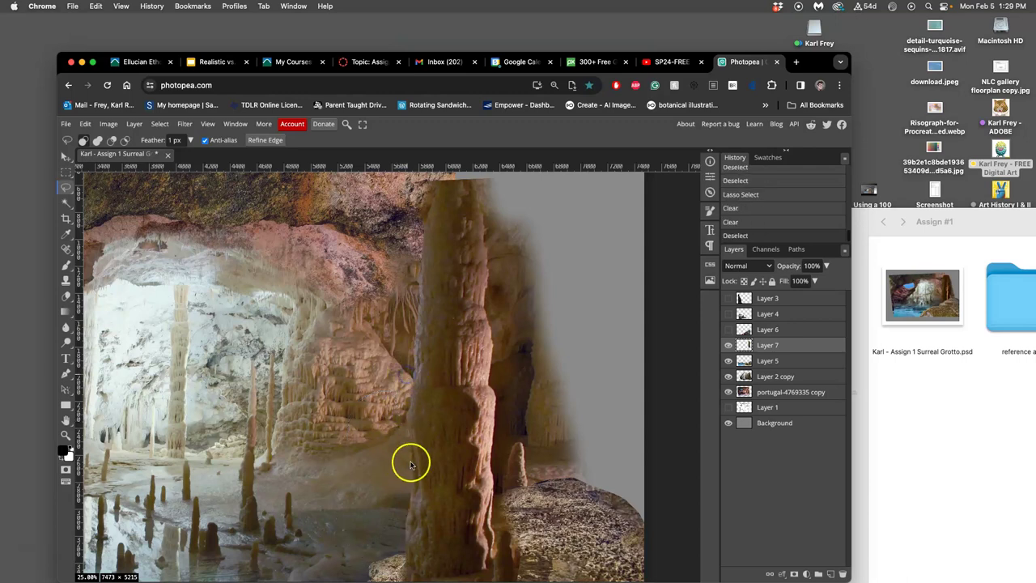
pyautogui.click(406, 422)
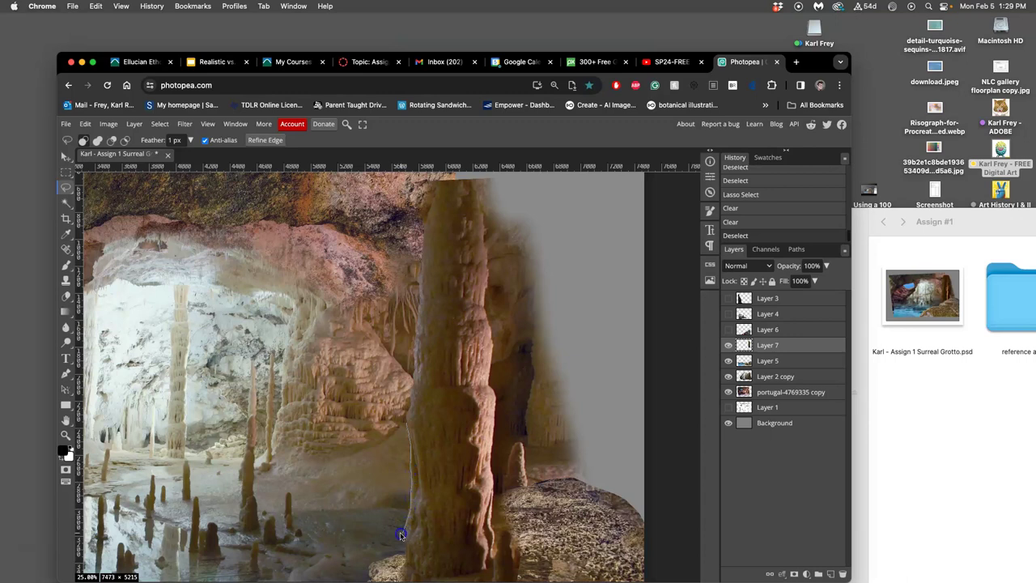
# Step: Lasso and delete a strip along the pillar's left edge, then trace another area beside it
pyautogui.moveTo(397, 537); pyautogui.dragTo(375, 445)
pyautogui.press('Delete')
pyautogui.click(372, 410)
pyautogui.moveTo(470, 372); pyautogui.dragTo(416, 333)
# Step: Lasso the grey shadow right of the stone column on Layer 7 and delete it
pyautogui.hscroll(3, 438, 295)
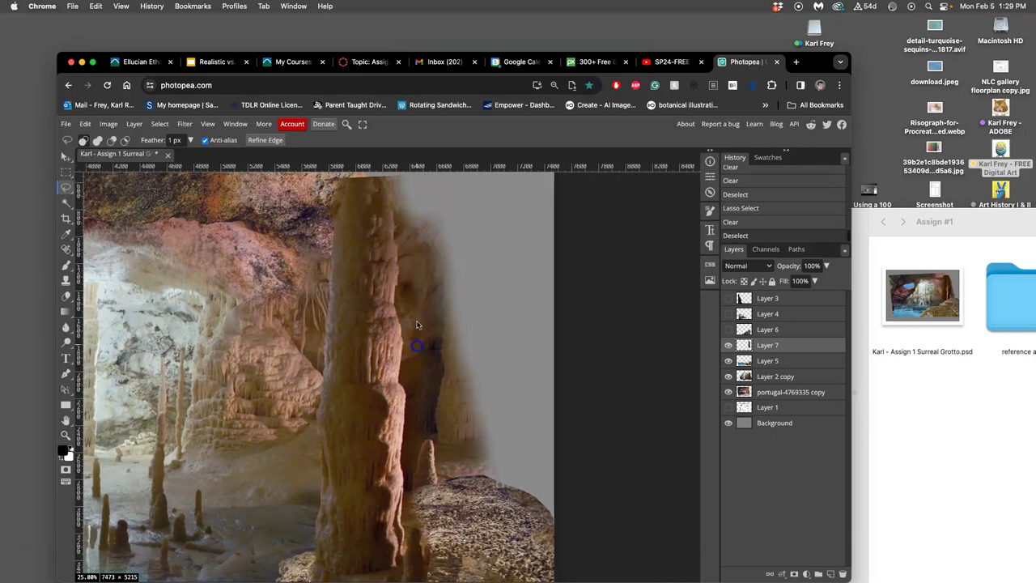
pyautogui.scroll(5, 413, 286)
pyautogui.moveTo(373, 216)
pyautogui.mouseDown()
pyautogui.moveTo(374, 236)
pyautogui.moveTo(392, 225)
pyautogui.mouseUp()
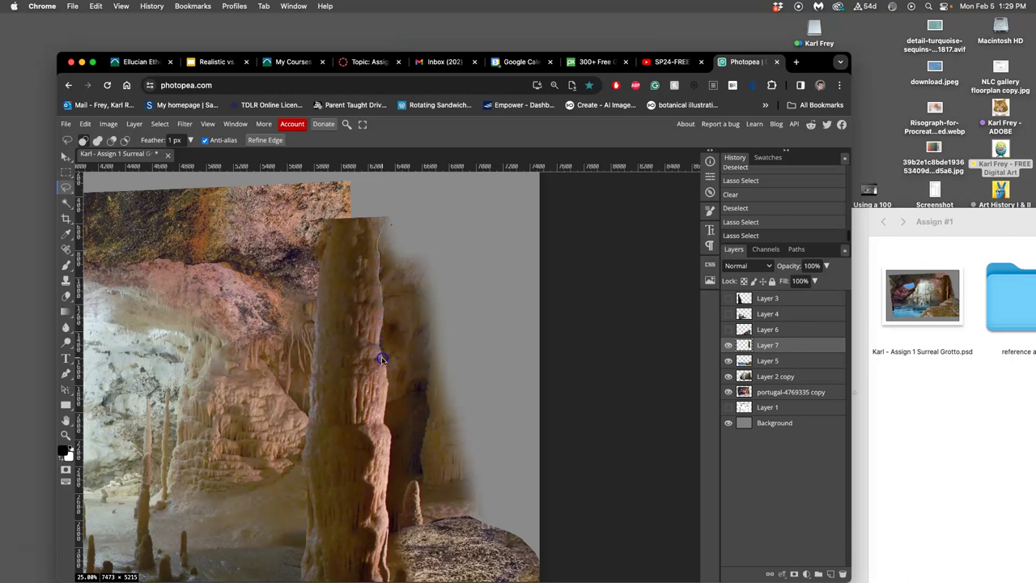
pyautogui.moveTo(382, 359); pyautogui.dragTo(386, 372)
pyautogui.moveTo(422, 579)
pyautogui.mouseDown()
pyautogui.moveTo(488, 564)
pyautogui.moveTo(511, 507)
pyautogui.moveTo(491, 315)
pyautogui.moveTo(454, 224)
pyautogui.mouseUp()
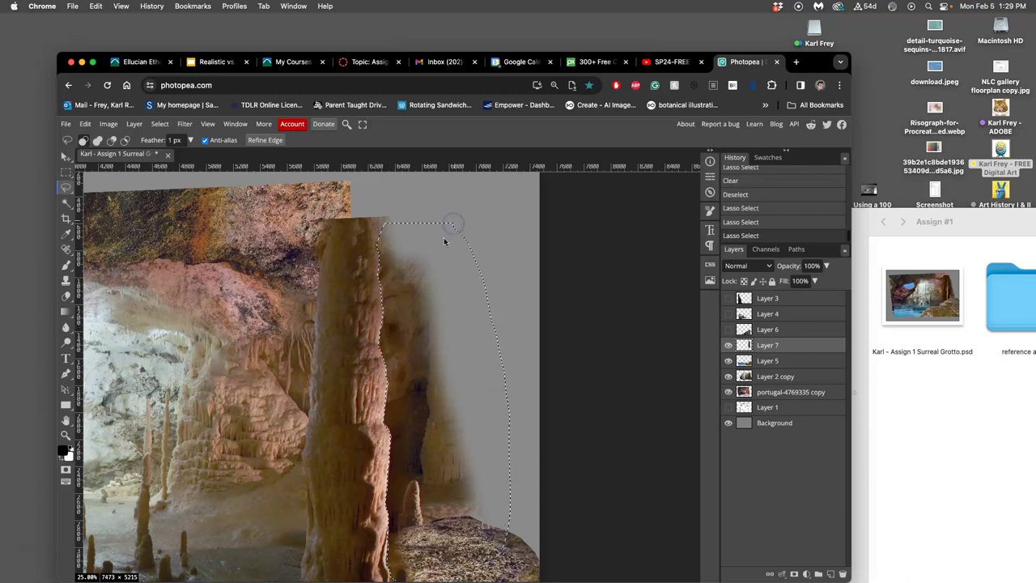
pyautogui.press('Delete')
pyautogui.scroll(-5, 466, 316)
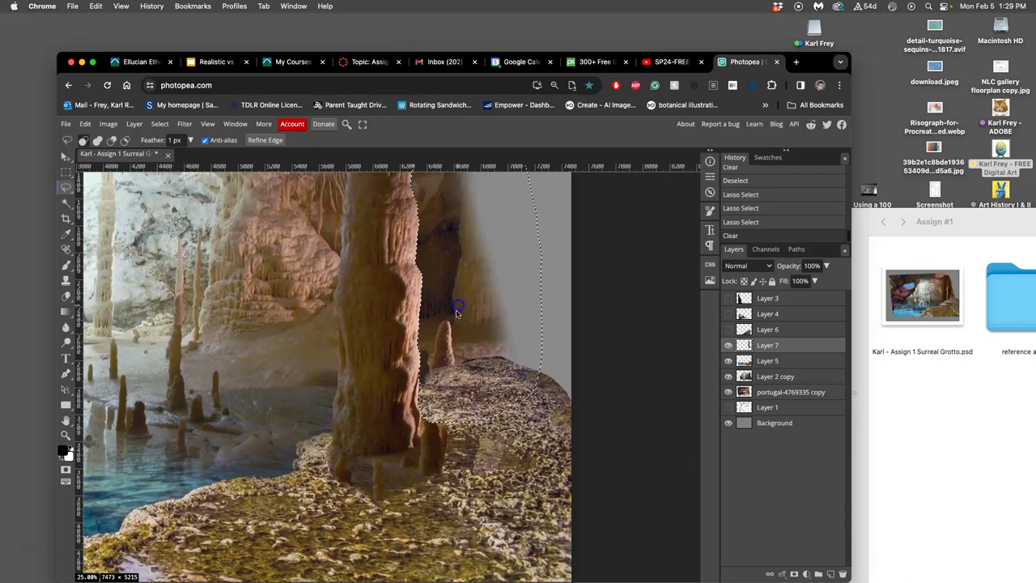
pyautogui.click(431, 374)
pyautogui.click(422, 379)
pyautogui.press('super+d')
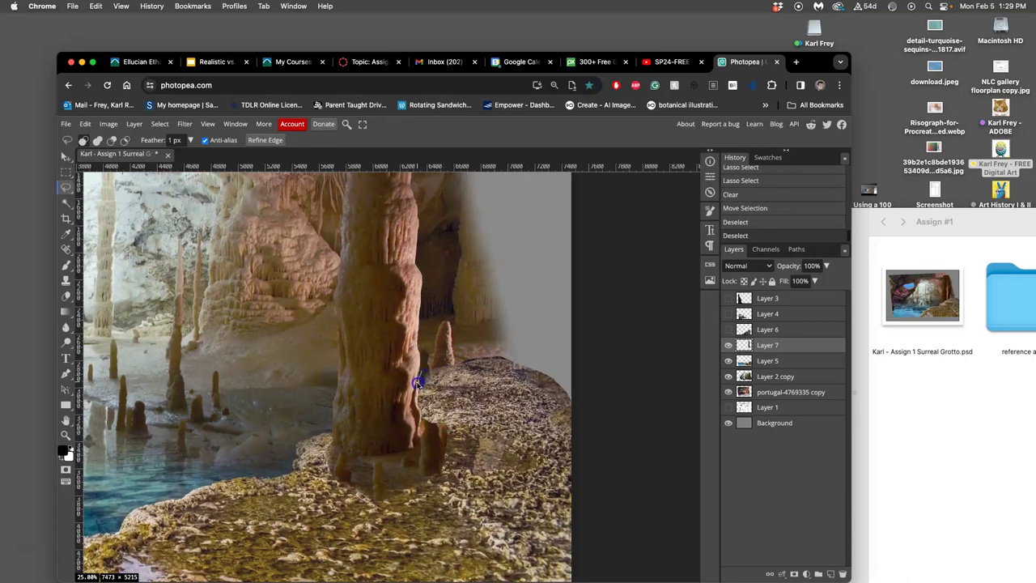
# Step: Delete the small leftover shadow patches beside the pillar's base
pyautogui.moveTo(417, 383); pyautogui.dragTo(420, 370)
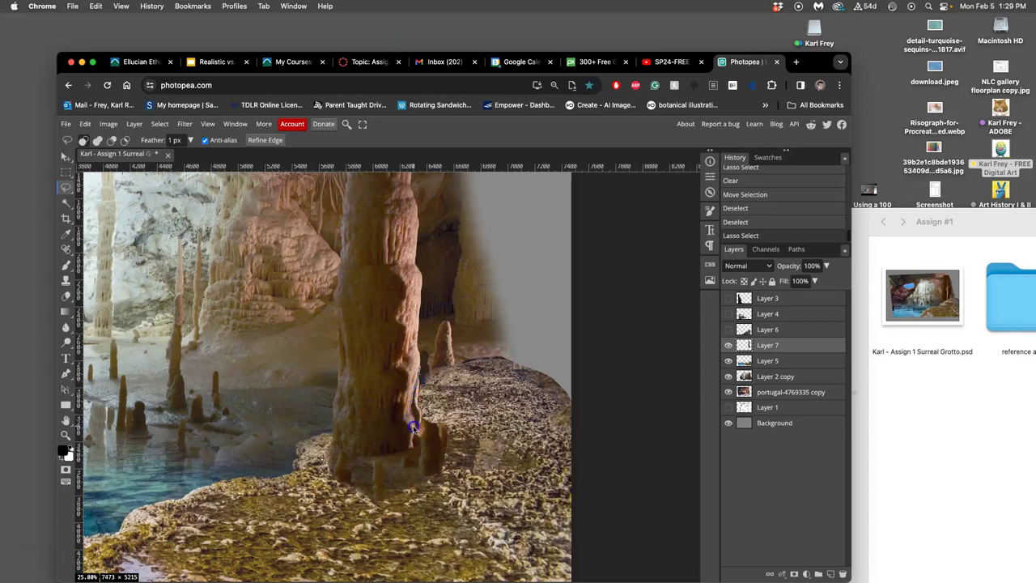
pyautogui.moveTo(413, 427)
pyautogui.mouseDown()
pyautogui.moveTo(441, 397)
pyautogui.moveTo(437, 411)
pyautogui.moveTo(420, 366)
pyautogui.mouseUp()
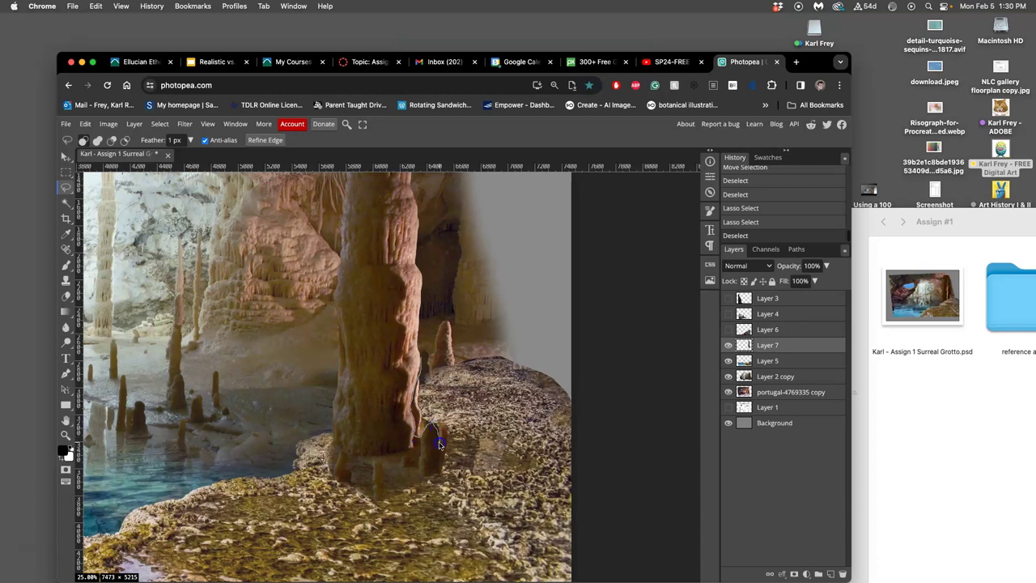
pyautogui.moveTo(456, 443); pyautogui.dragTo(435, 348)
pyautogui.press('Delete')
pyautogui.click(444, 343)
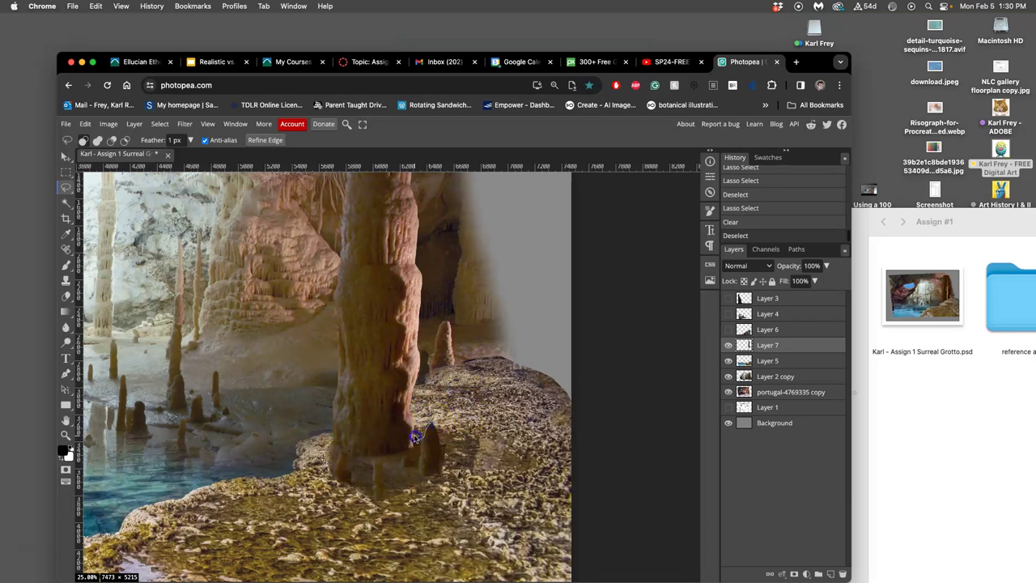
pyautogui.moveTo(425, 415); pyautogui.dragTo(452, 420)
pyautogui.click(443, 391)
pyautogui.moveTo(448, 385)
pyautogui.mouseDown()
pyautogui.moveTo(463, 390)
pyautogui.moveTo(461, 363)
pyautogui.mouseUp()
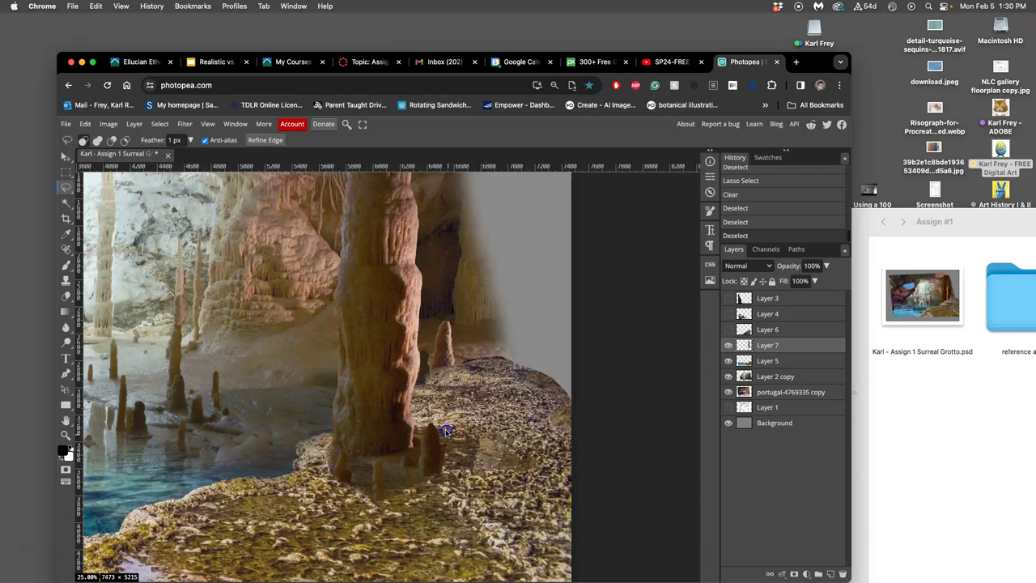
pyautogui.moveTo(445, 451); pyautogui.dragTo(452, 438)
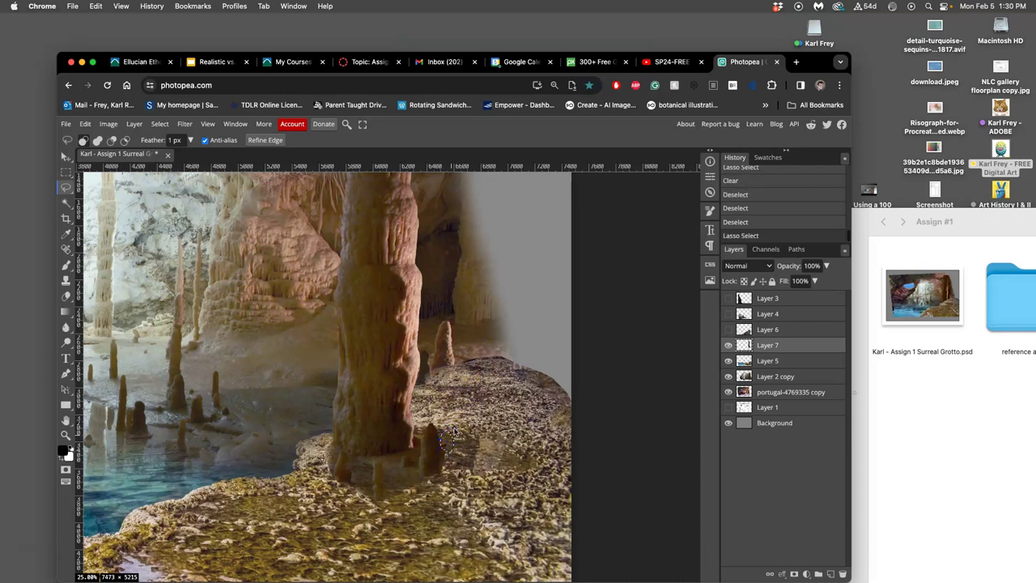
pyautogui.press('Delete')
pyautogui.click(475, 389)
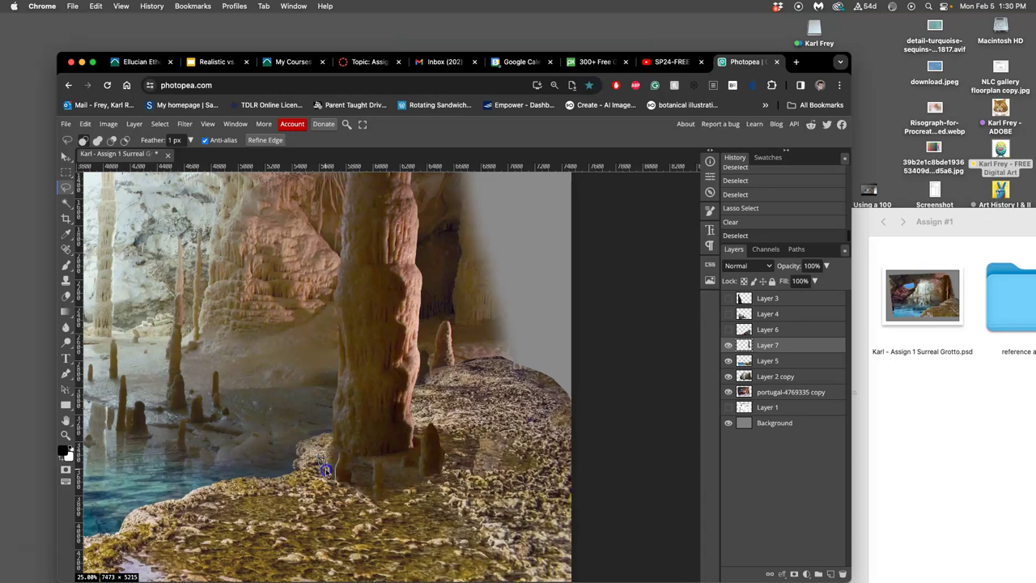
pyautogui.moveTo(324, 470); pyautogui.dragTo(332, 481)
# Step: Clear the leftover selection and compare the composite with and without Layer 6's purple rock
pyautogui.click(330, 476)
pyautogui.click(364, 491)
pyautogui.scroll(-2, 369, 486)
pyautogui.click(729, 330)
pyautogui.click(730, 330)
pyautogui.click(729, 330)
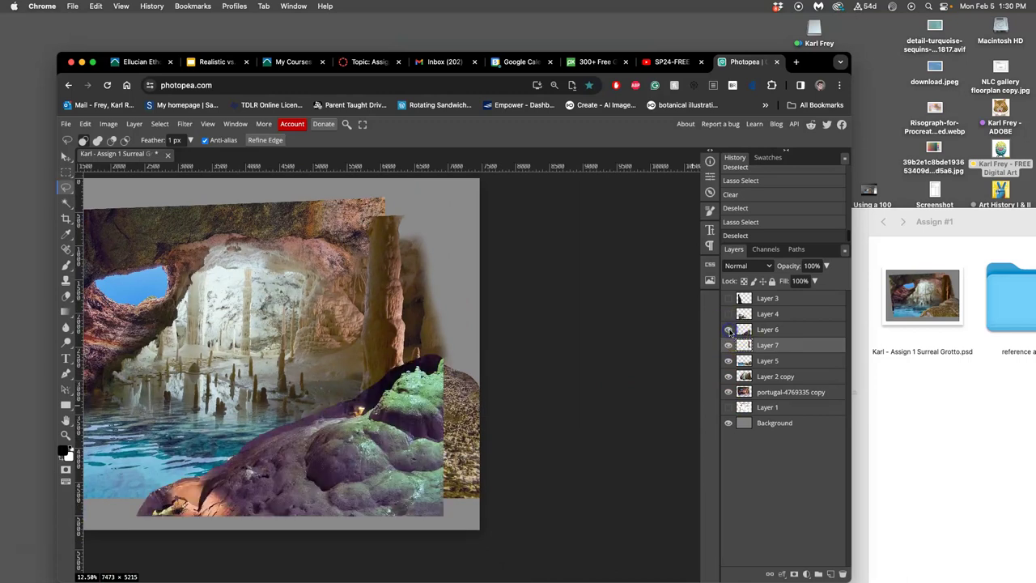
pyautogui.click(729, 329)
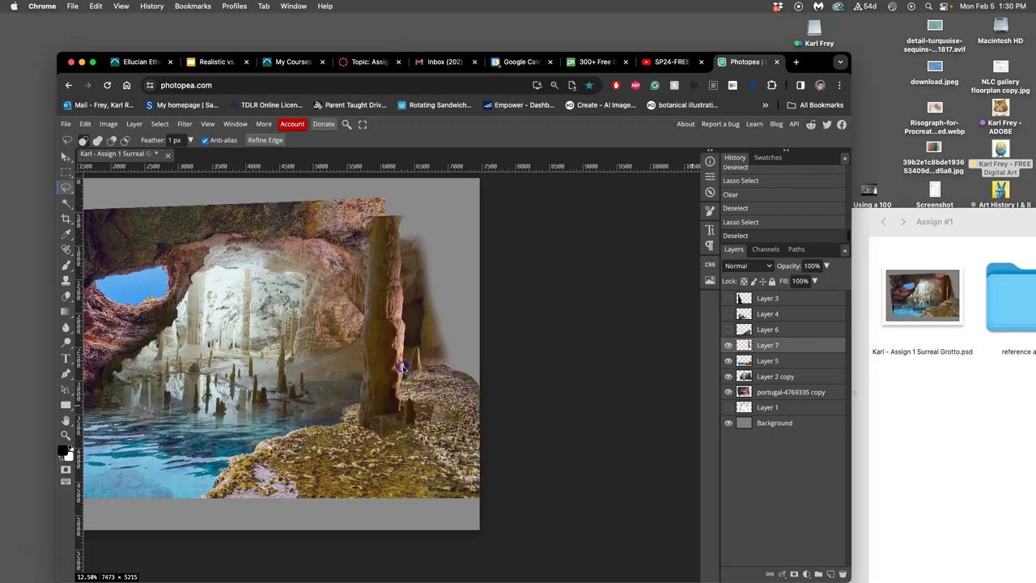
pyautogui.hscroll(-5, 504, 362)
pyautogui.hscroll(-3, 527, 357)
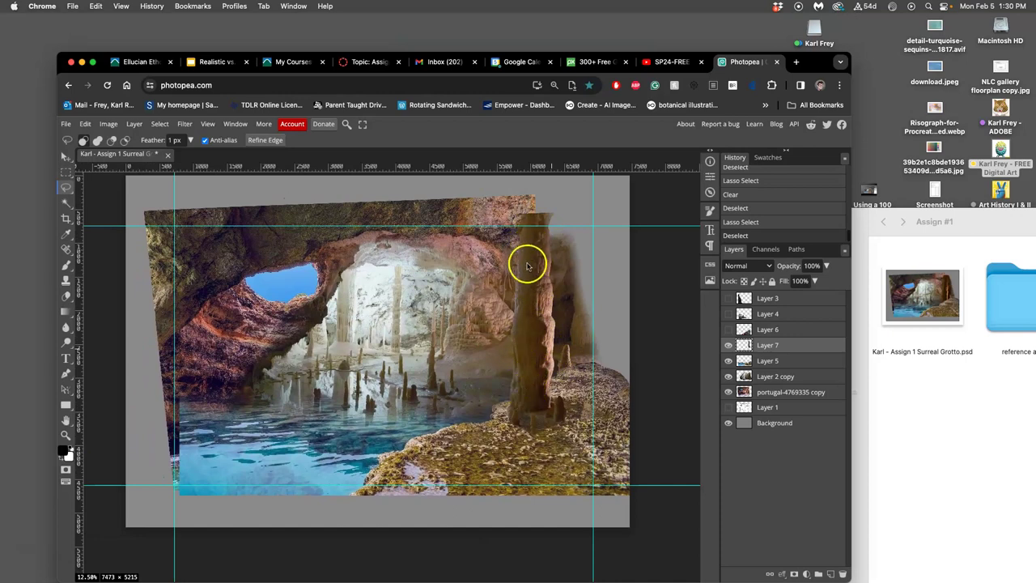
# Step: Toggle the stone column and Layer 5 to compare, leaving Layer 6 hidden and Layer 5 selected
pyautogui.click(729, 345)
pyautogui.click(729, 345)
pyautogui.click(729, 345)
pyautogui.click(728, 346)
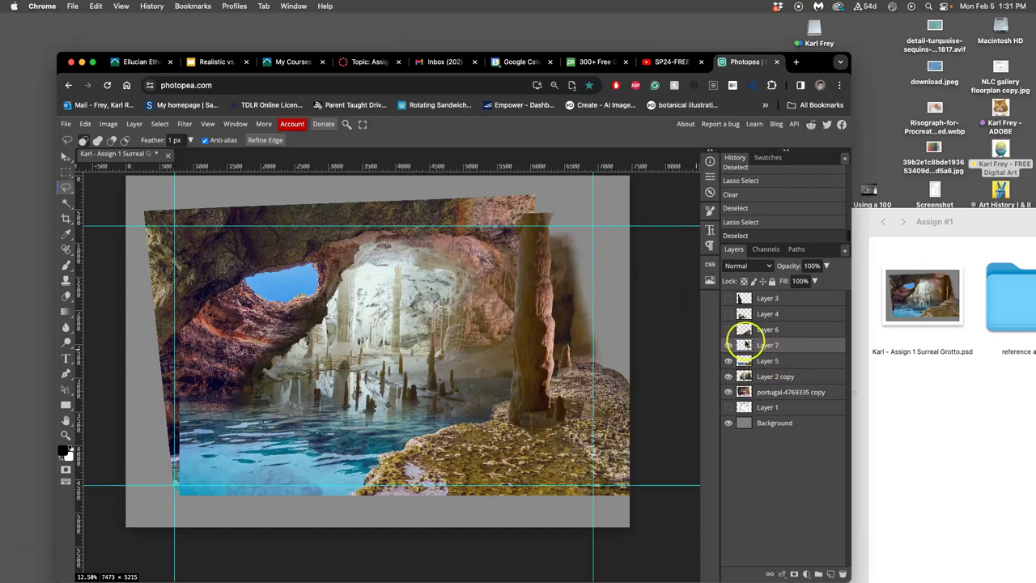
pyautogui.click(729, 330)
pyautogui.click(729, 329)
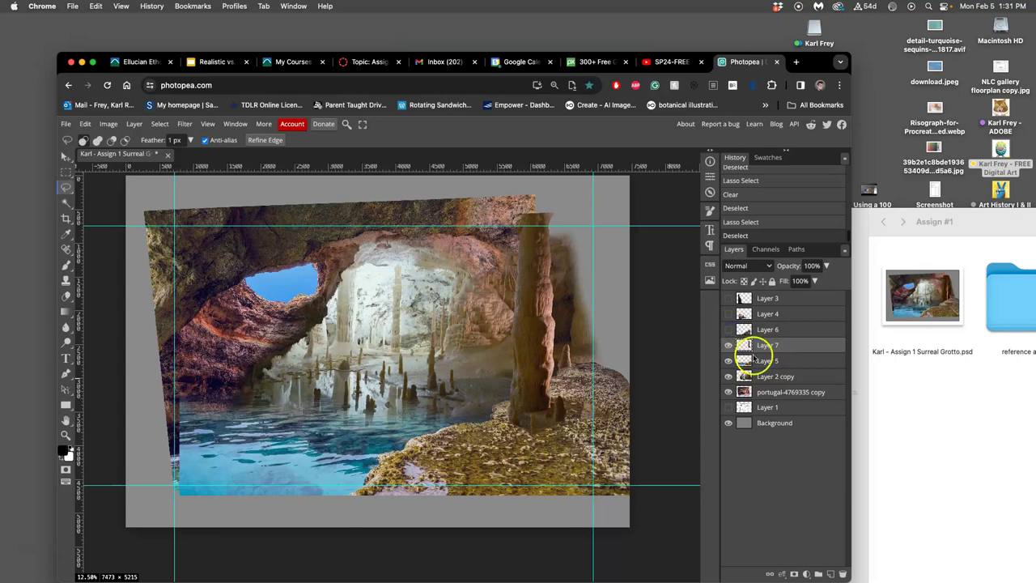
pyautogui.click(732, 361)
pyautogui.click(728, 361)
pyautogui.click(728, 362)
pyautogui.click(728, 362)
pyautogui.click(729, 361)
# Step: Lasso a section of the foreground rock on Layer 5 and copy it to a new layer
pyautogui.moveTo(233, 322)
pyautogui.mouseDown()
pyautogui.moveTo(306, 187)
pyautogui.moveTo(293, 207)
pyautogui.moveTo(531, 296)
pyautogui.moveTo(237, 230)
pyautogui.moveTo(186, 237)
pyautogui.mouseUp()
pyautogui.click(68, 186)
pyautogui.click(596, 366)
pyautogui.moveTo(596, 366)
pyautogui.mouseDown()
pyautogui.moveTo(613, 359)
pyautogui.moveTo(569, 364)
pyautogui.mouseUp()
pyautogui.moveTo(445, 433)
pyautogui.mouseDown()
pyautogui.moveTo(362, 479)
pyautogui.moveTo(392, 524)
pyautogui.moveTo(510, 551)
pyautogui.moveTo(603, 534)
pyautogui.moveTo(660, 480)
pyautogui.moveTo(644, 380)
pyautogui.mouseUp()
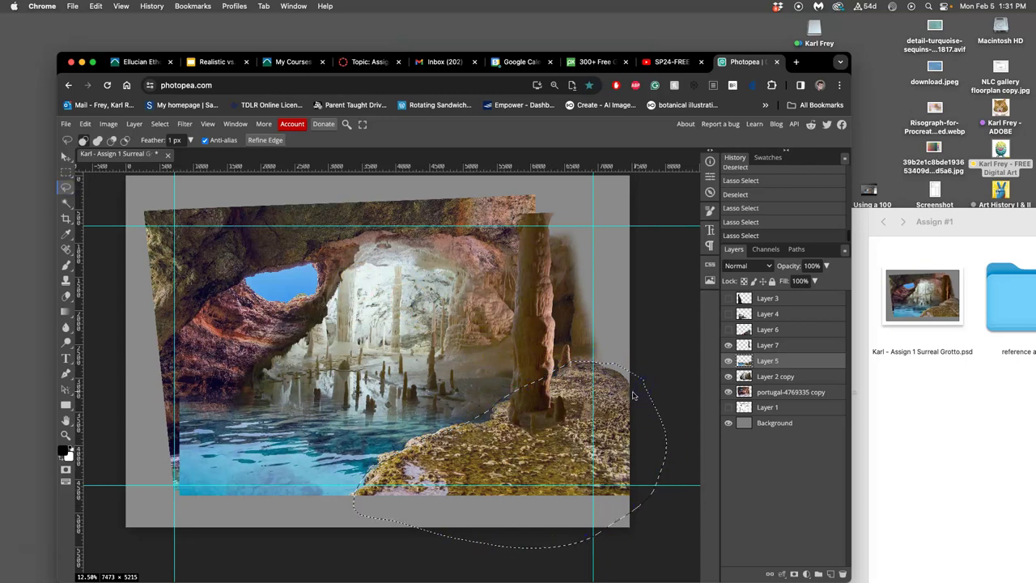
pyautogui.press('super+j')
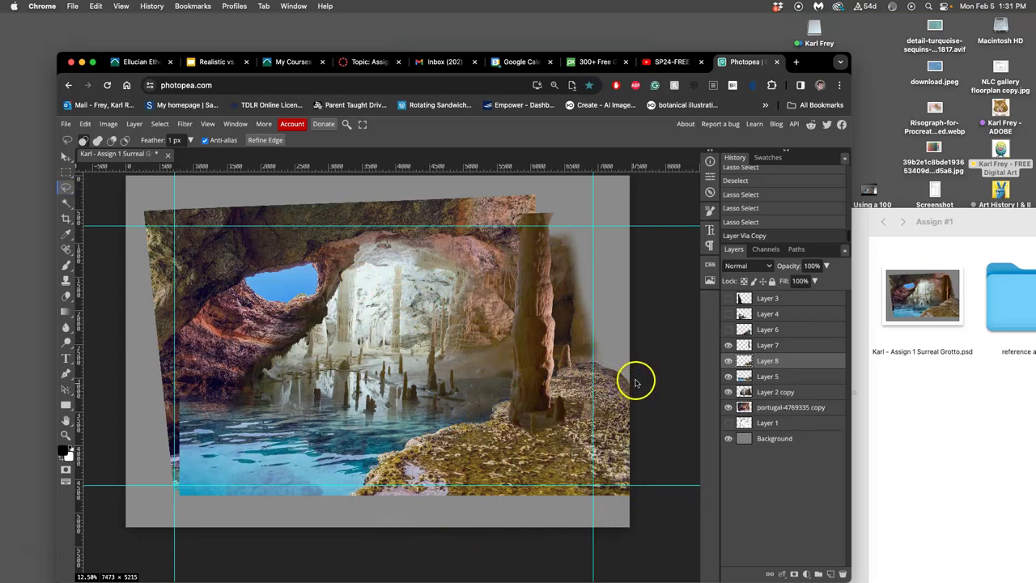
pyautogui.moveTo(766, 361); pyautogui.dragTo(768, 395)
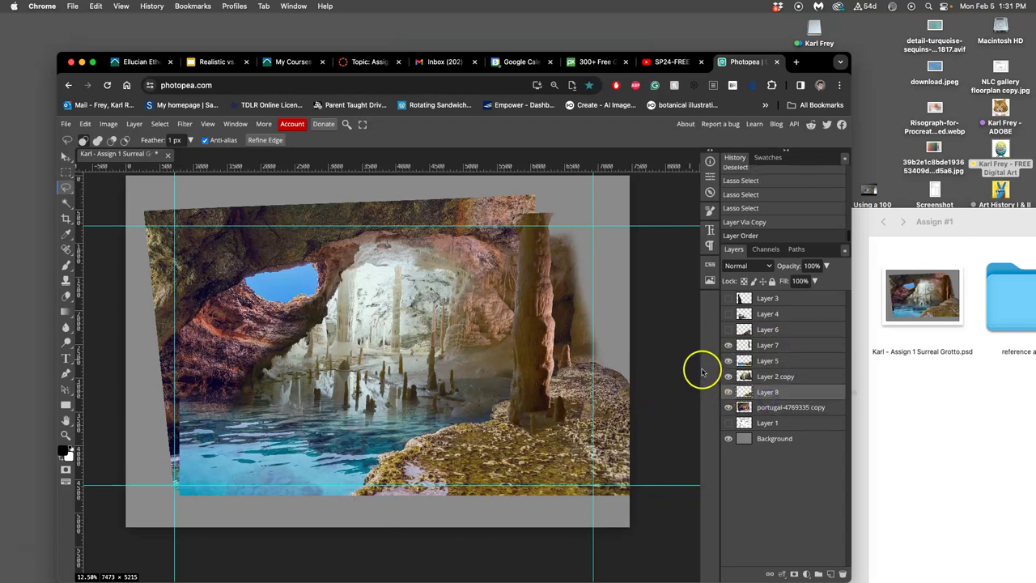
# Step: Flip the copied rock vertically and move it up to the image top
pyautogui.press('super+alt+t')
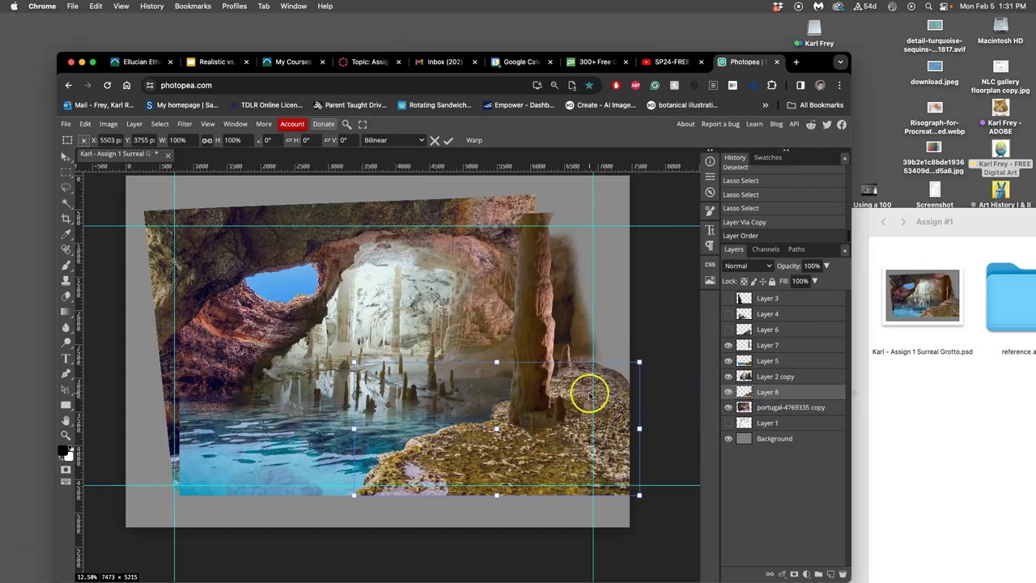
pyautogui.rightClick(547, 448)
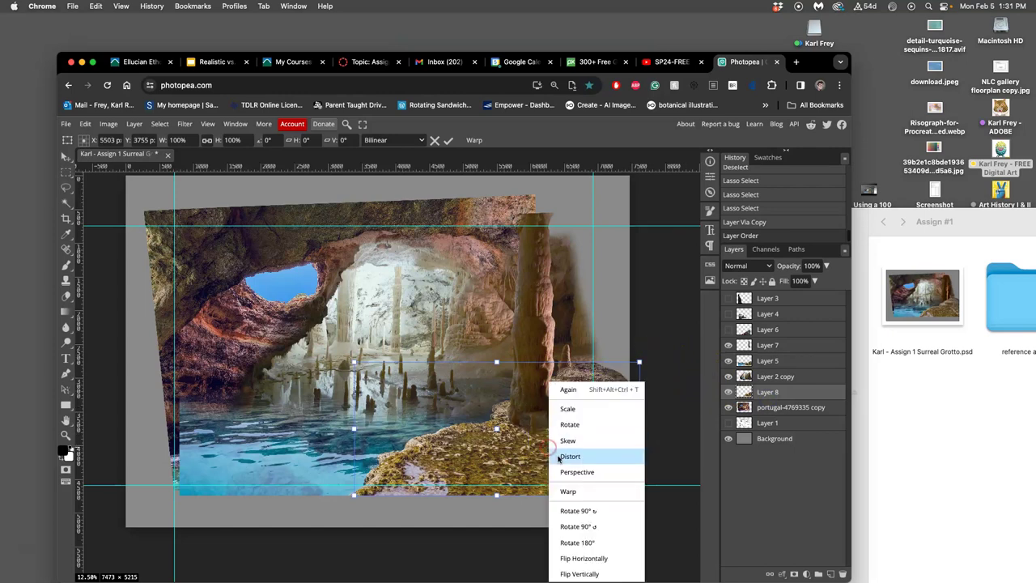
pyautogui.click(577, 553)
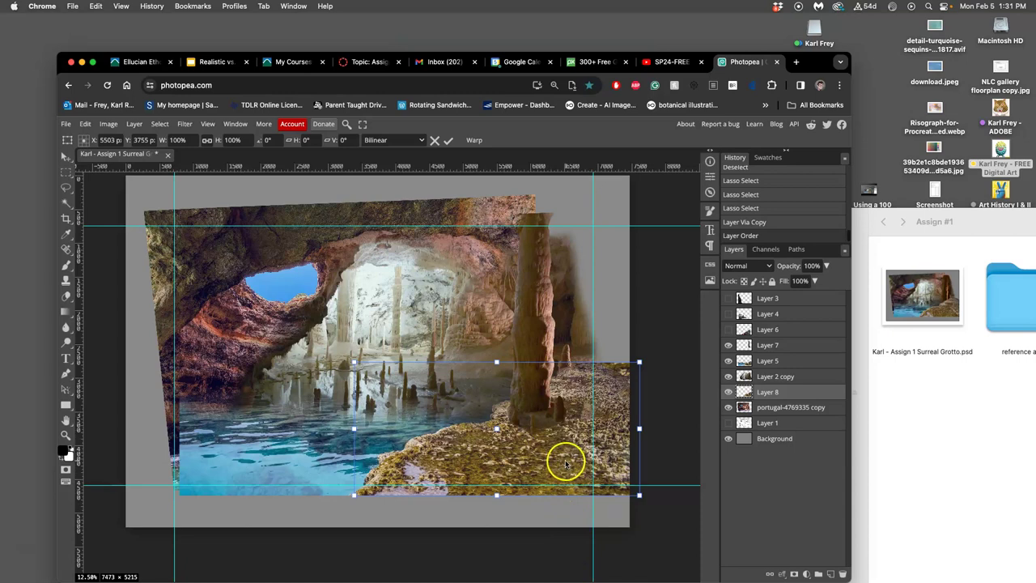
pyautogui.moveTo(563, 464); pyautogui.dragTo(567, 296)
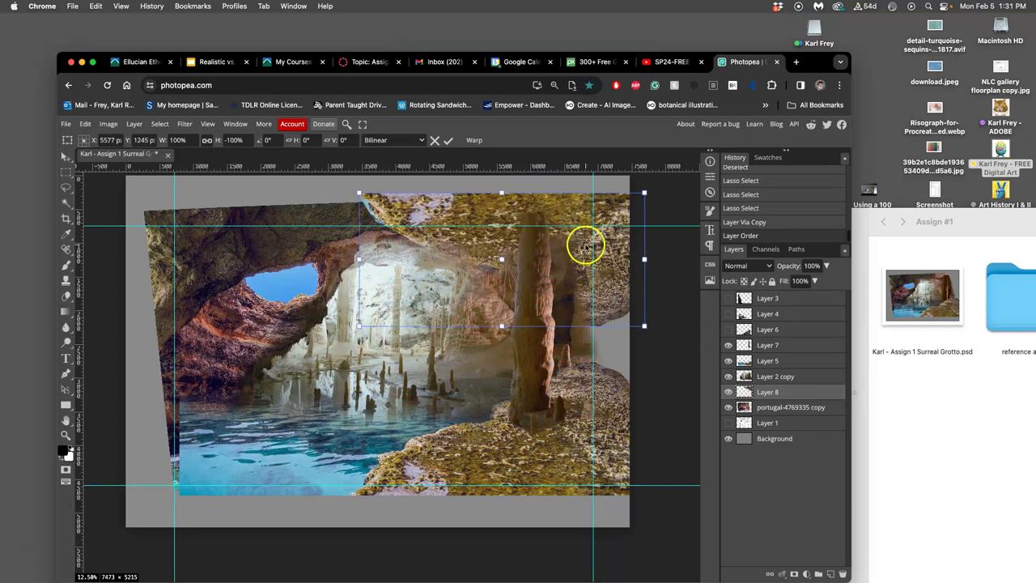
pyautogui.press('Return')
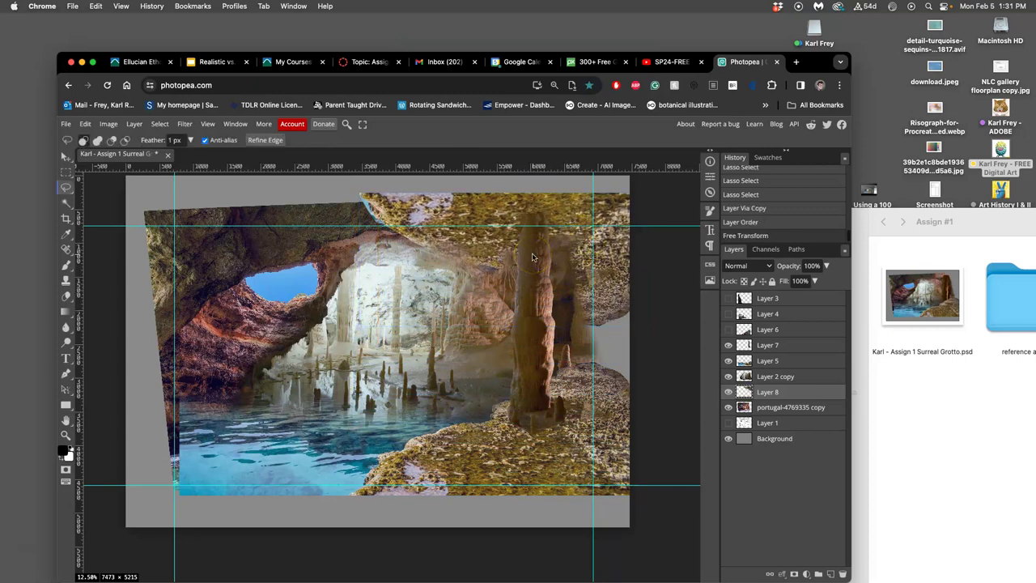
# Step: Place Layer 8 above Layer 1 and position the rock along the top right
pyautogui.press('super+bracketleft')
pyautogui.press('super+bracketleft')
pyautogui.press('super+bracketleft')
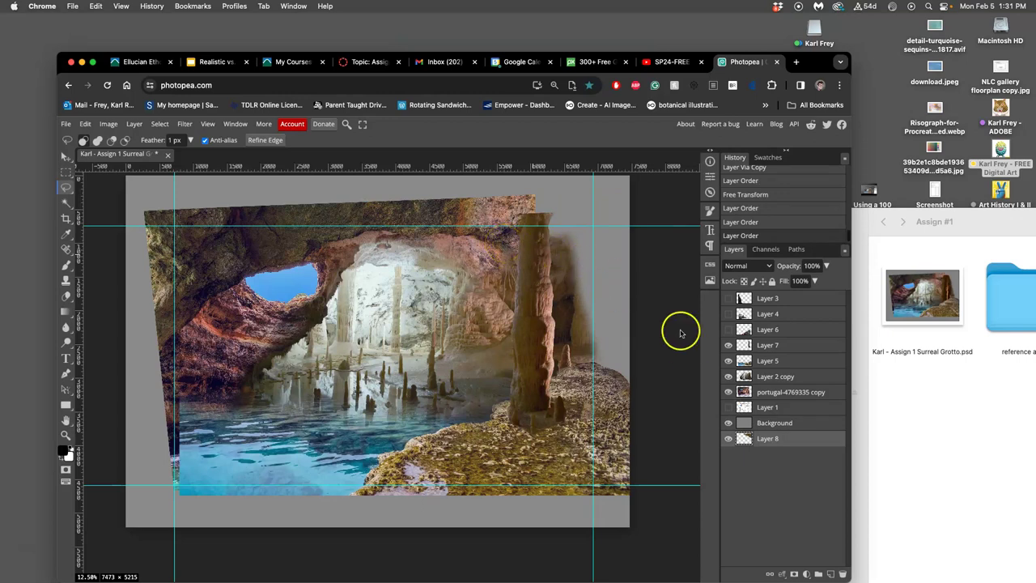
pyautogui.moveTo(769, 439); pyautogui.dragTo(772, 397)
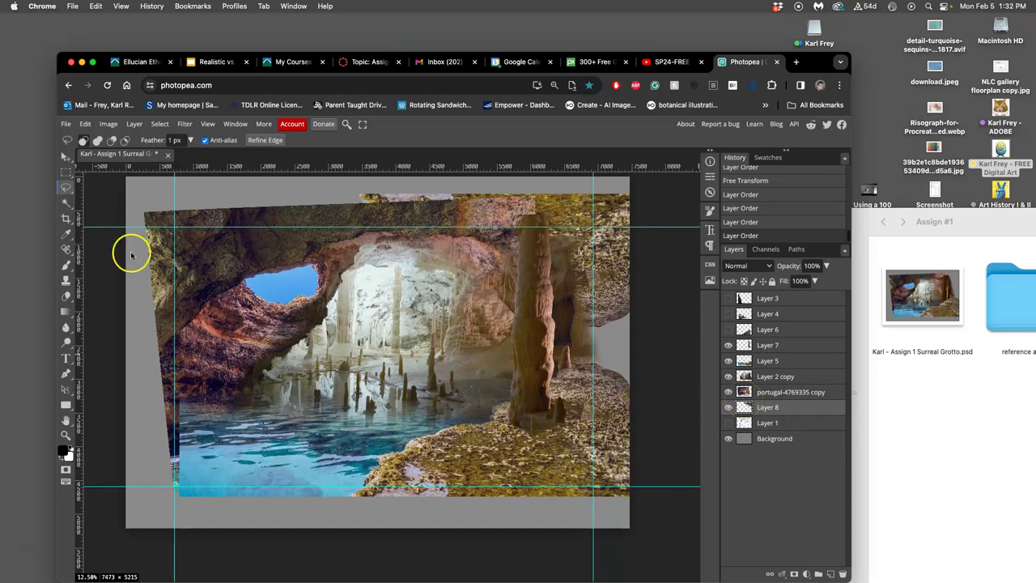
pyautogui.click(67, 157)
pyautogui.moveTo(616, 214); pyautogui.dragTo(618, 258)
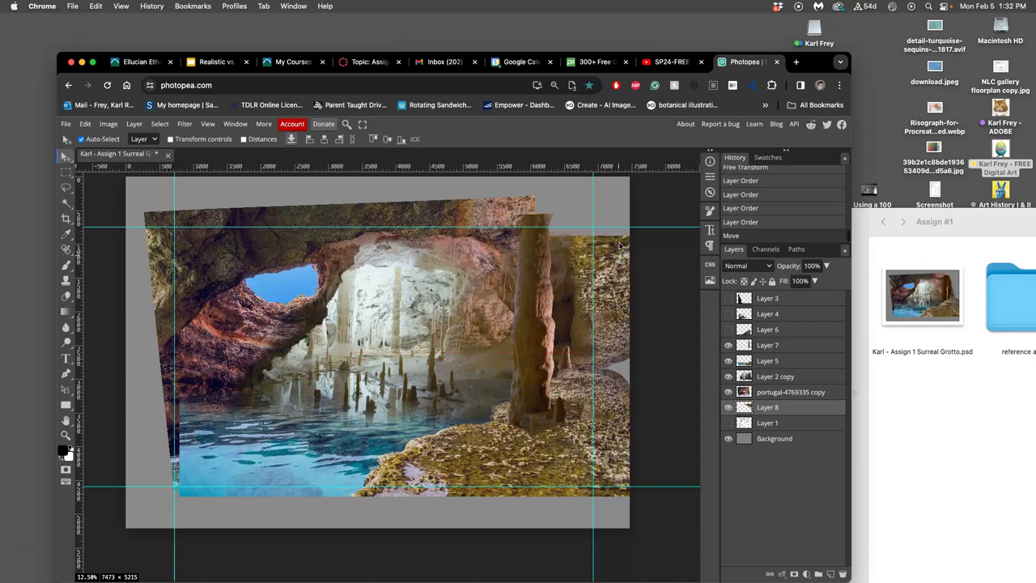
# Step: Stretch Layer 8's top-right rock to about 110% height and nudge it slightly upward
pyautogui.press('super+t')
pyautogui.click(777, 63)
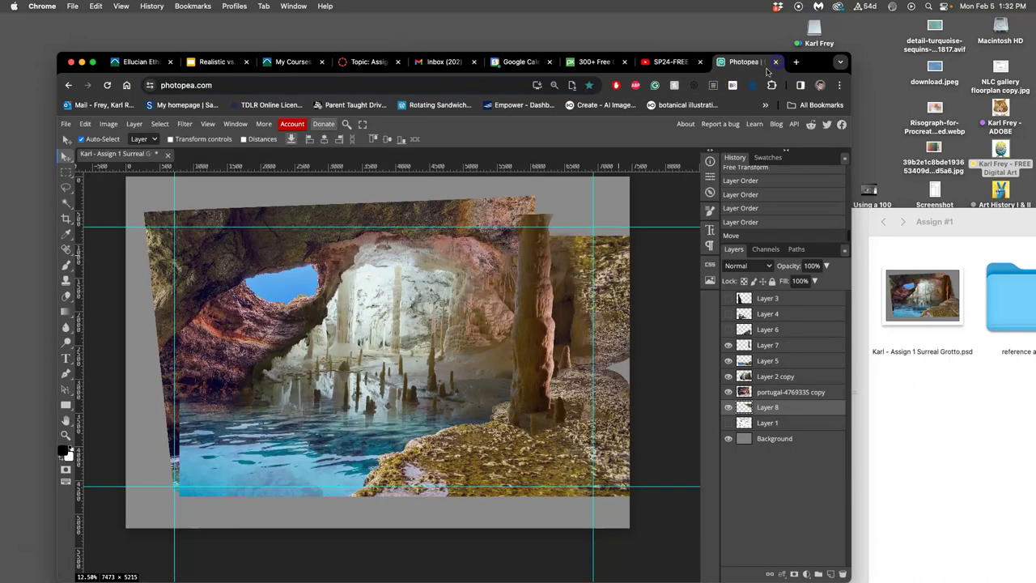
pyautogui.press('alt+super+t')
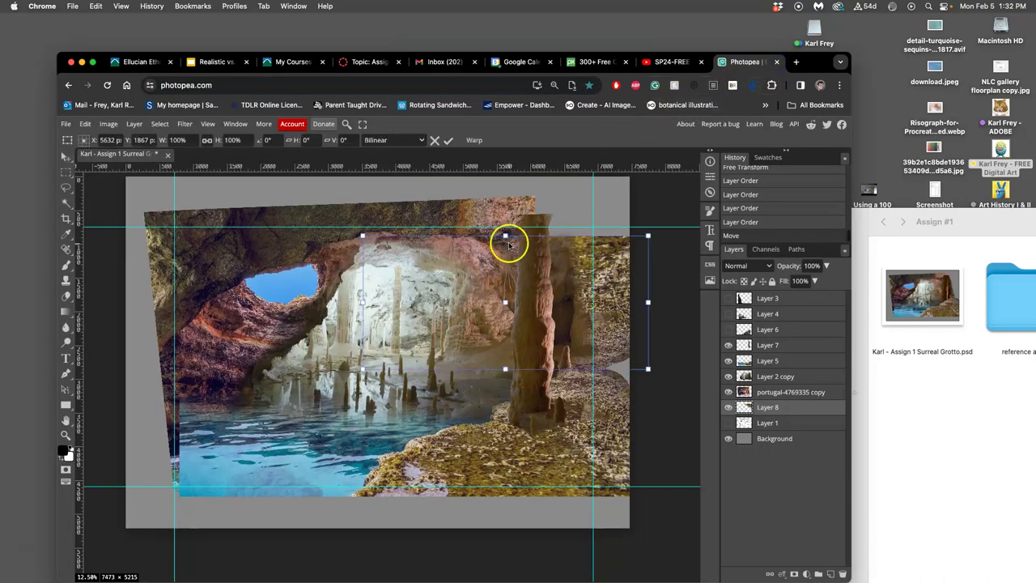
pyautogui.rightClick(504, 227)
pyautogui.moveTo(505, 227); pyautogui.dragTo(506, 223)
pyautogui.moveTo(594, 248); pyautogui.dragTo(593, 243)
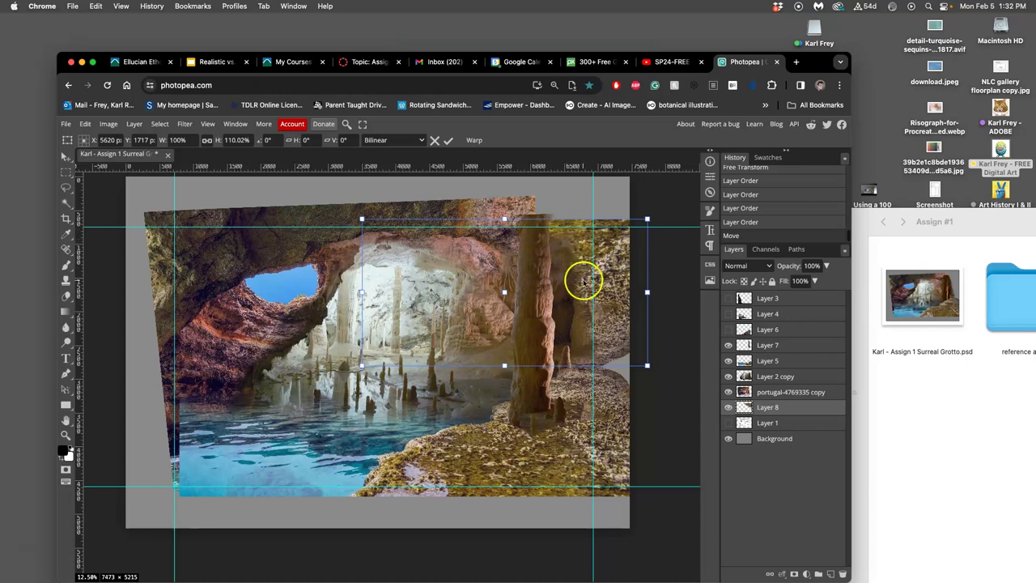
pyautogui.press('Return')
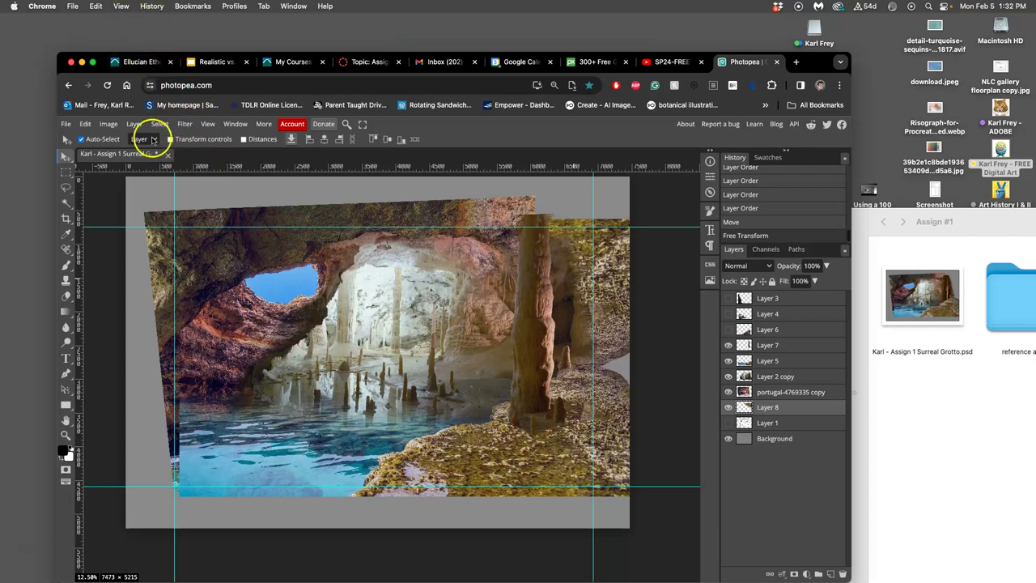
# Step: Color-balance Layer 8's midtones to Cyan-Red 26, Magenta-Green -18, Yellow-Blue 30
pyautogui.click(110, 126)
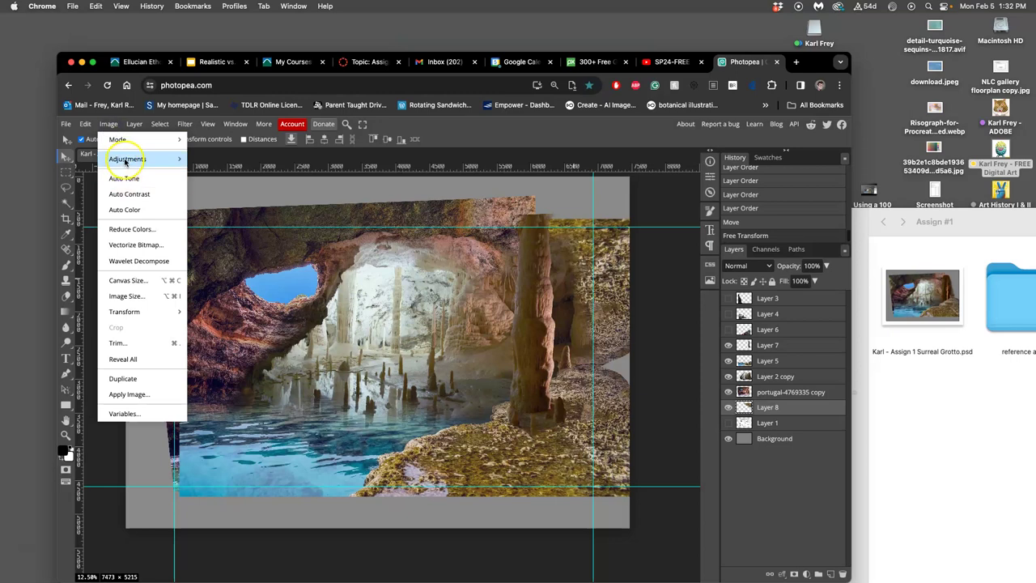
pyautogui.moveTo(128, 159)
pyautogui.click(221, 256)
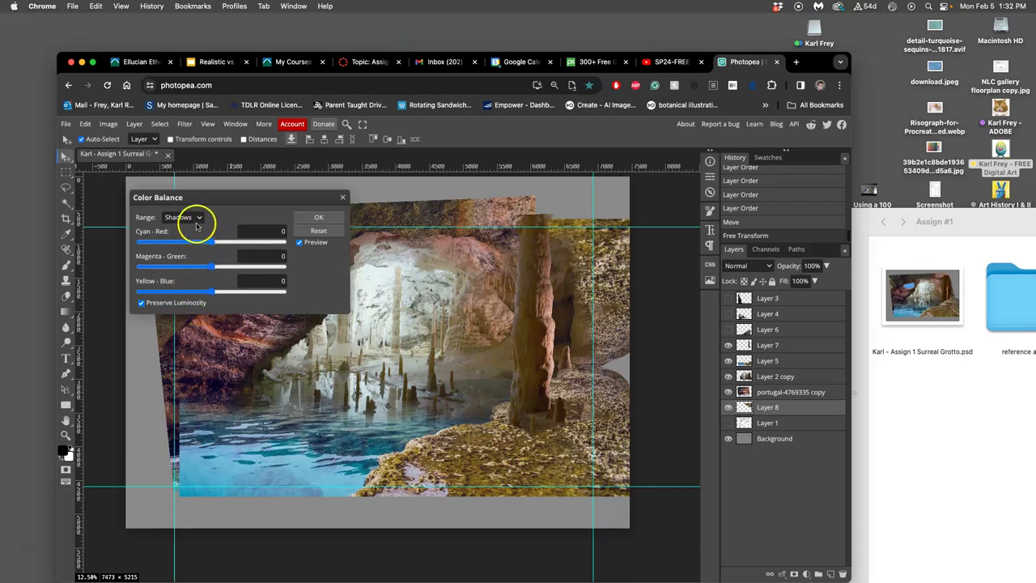
pyautogui.click(197, 219)
pyautogui.click(180, 229)
pyautogui.click(212, 245)
pyautogui.moveTo(212, 244); pyautogui.dragTo(221, 244)
pyautogui.click(215, 268)
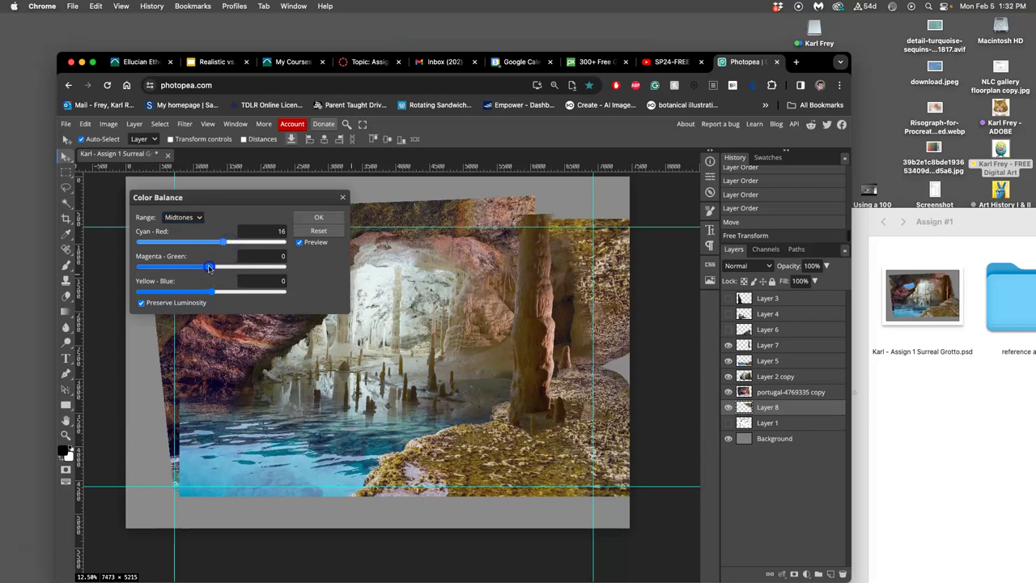
pyautogui.moveTo(195, 266); pyautogui.dragTo(237, 292)
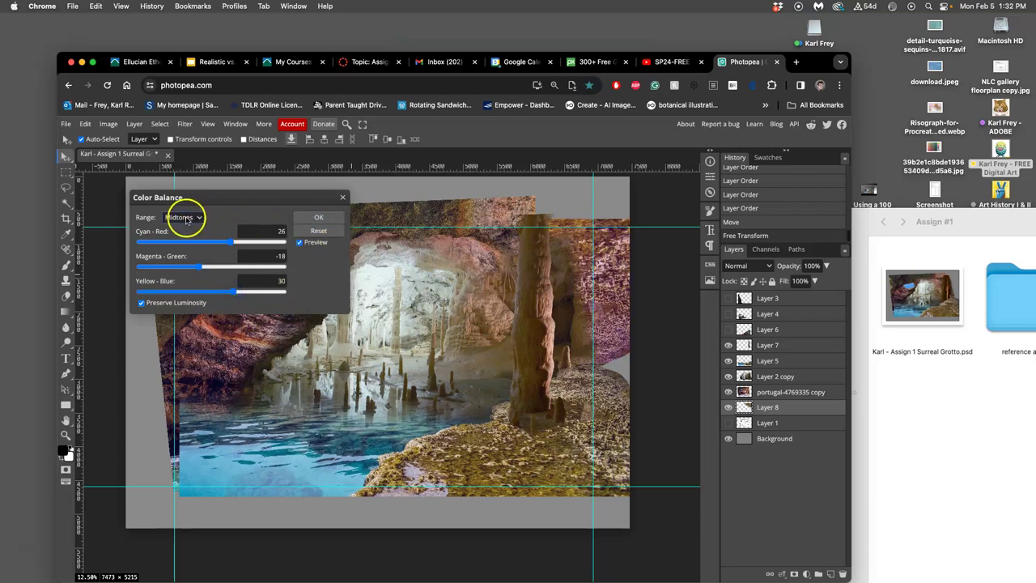
pyautogui.click(309, 218)
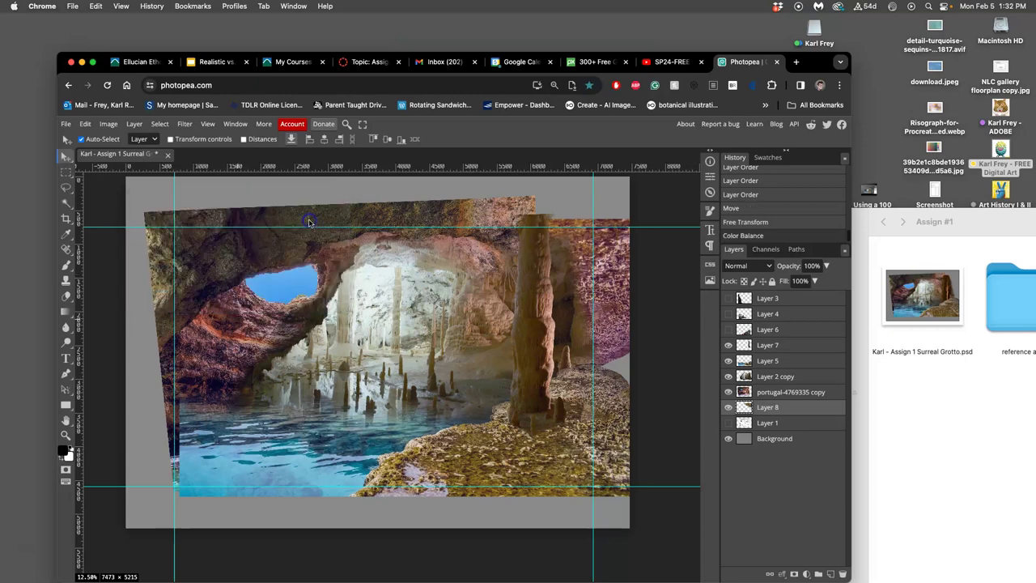
# Step: Compare the stalactite cave interior on and off, select Layer 2 copy for erasing, and save
pyautogui.click(66, 294)
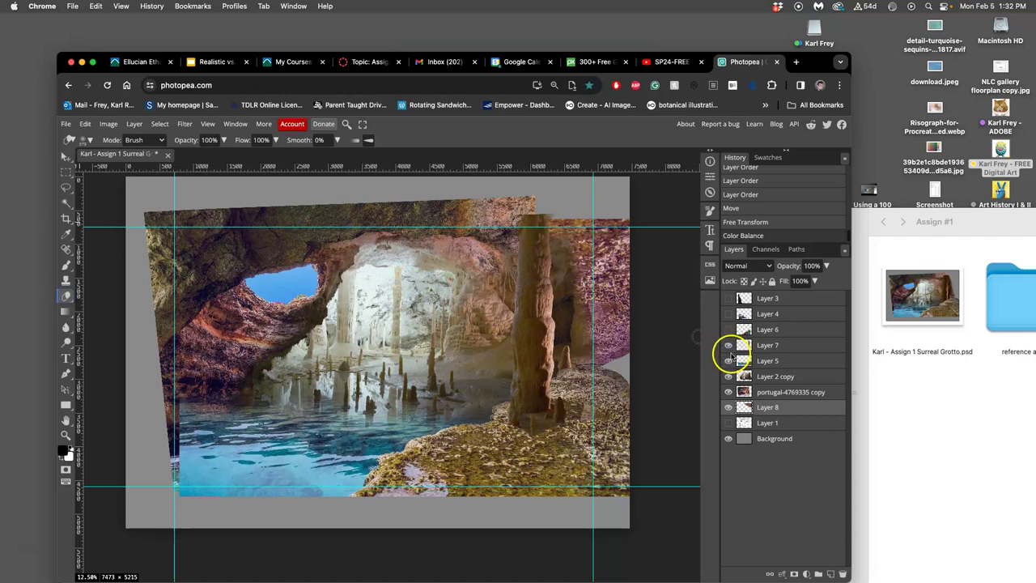
pyautogui.click(729, 377)
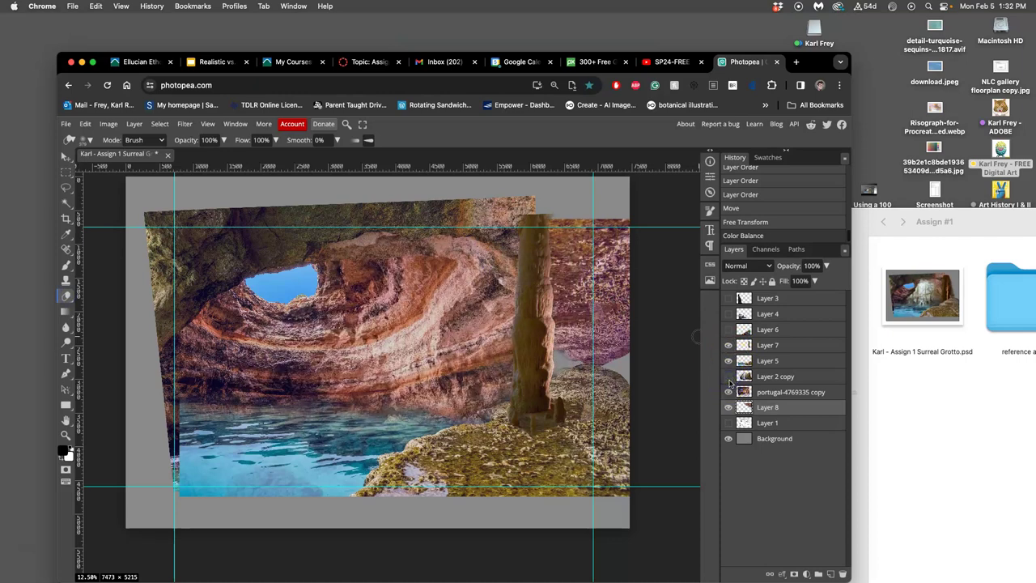
pyautogui.click(729, 377)
pyautogui.click(729, 377)
pyautogui.click(729, 378)
pyautogui.click(763, 379)
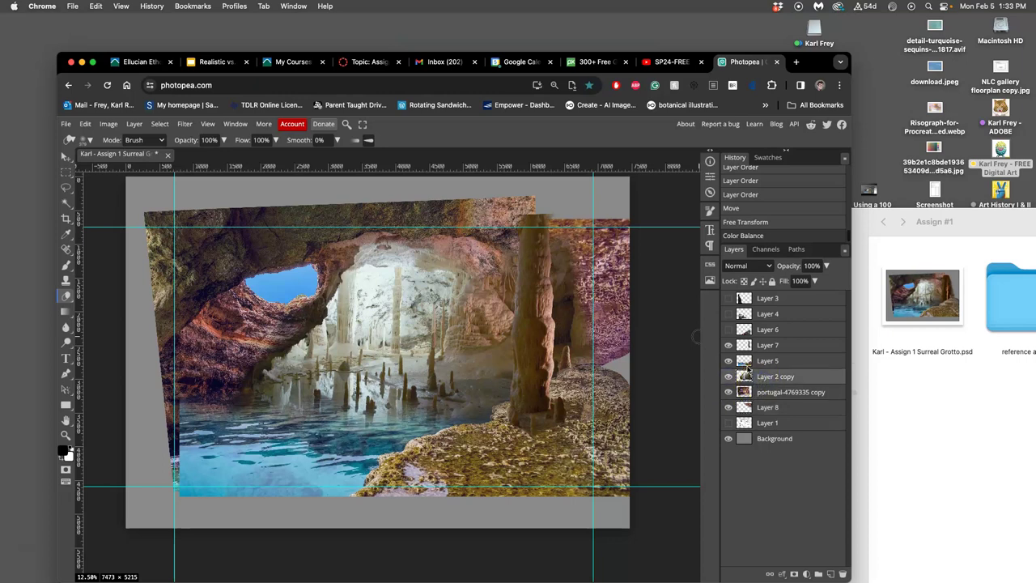
pyautogui.press('super+s')
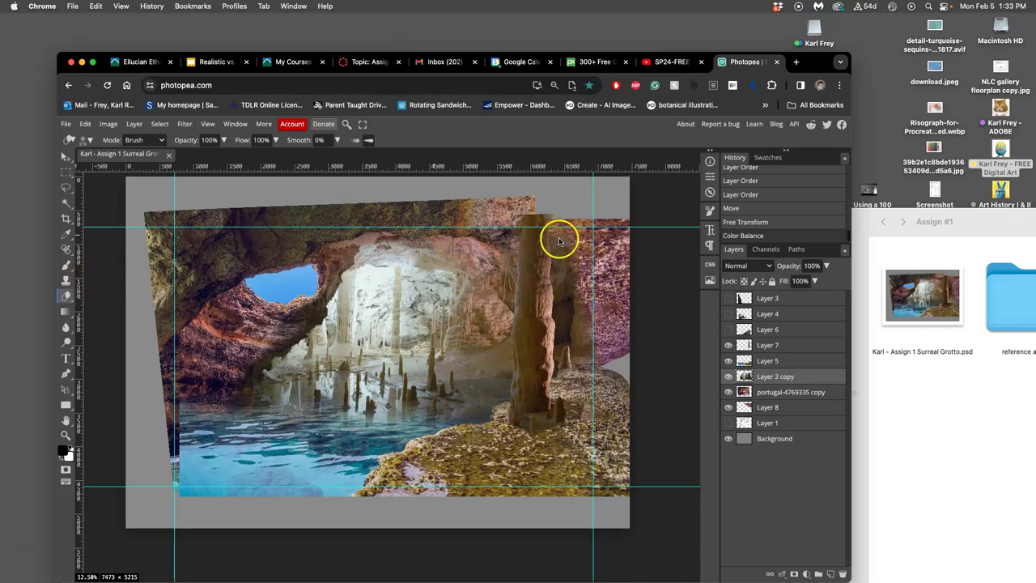
# Step: Zoom in on the stone column and try one eraser stroke, then undo it
pyautogui.press('super+equal')
pyautogui.press('super+equal')
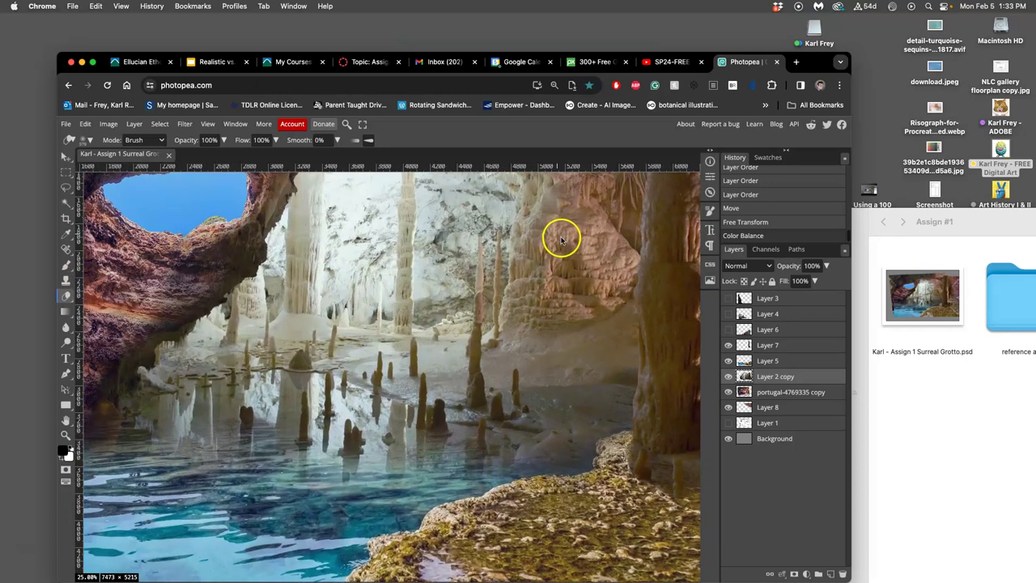
pyautogui.hscroll(10, 556, 232)
pyautogui.scroll(3, 287, 302)
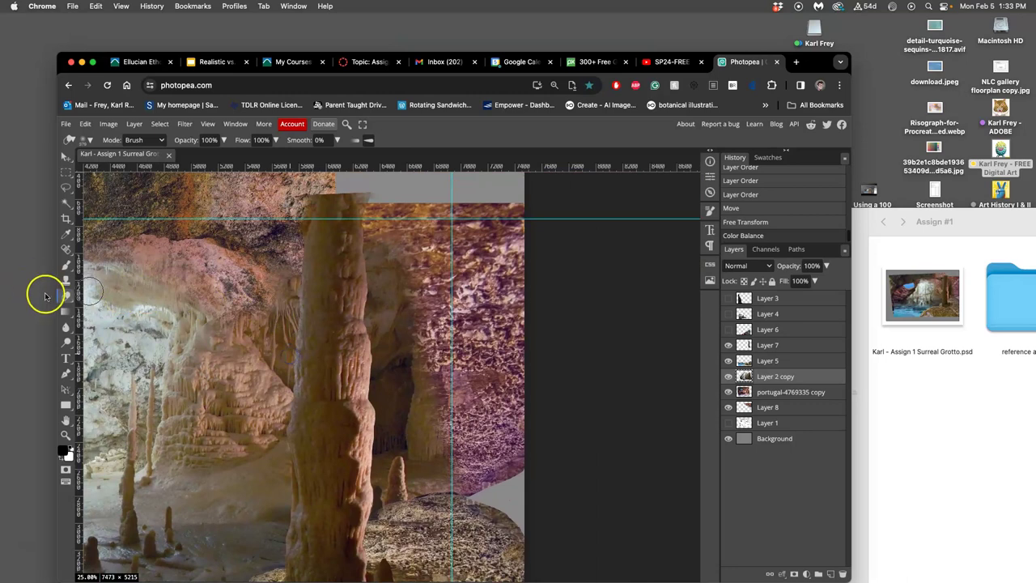
pyautogui.moveTo(359, 235); pyautogui.dragTo(401, 254)
pyautogui.press('super+z')
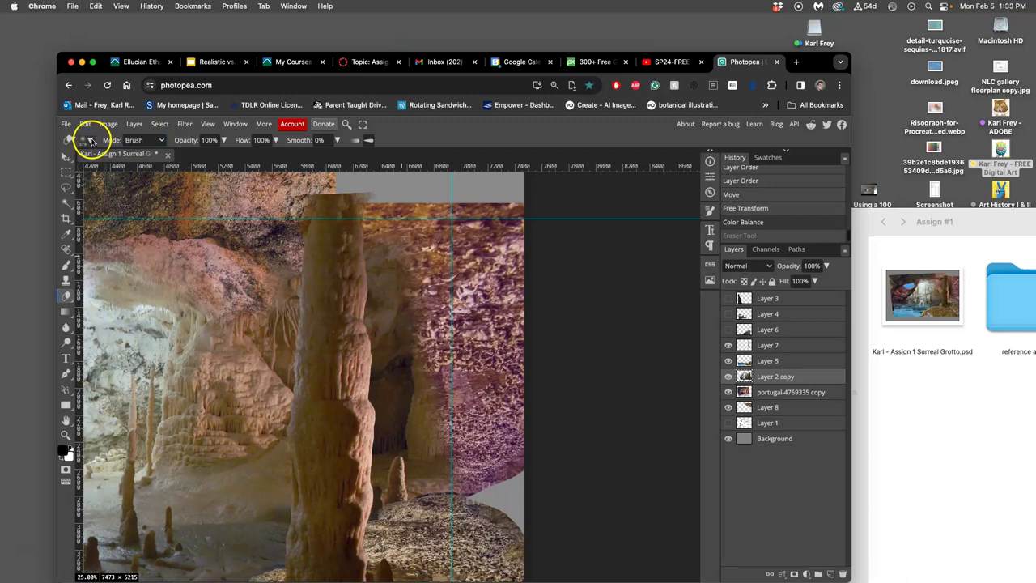
# Step: Set eraser opacity to 49% and softly erase the cave interior beside the pink wall
pyautogui.click(91, 141)
pyautogui.click(92, 141)
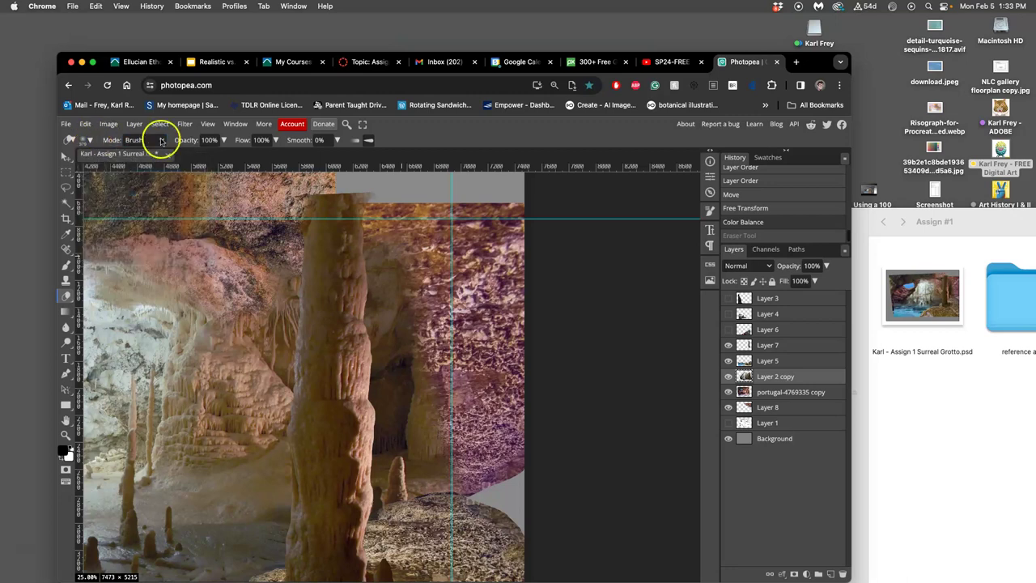
pyautogui.click(223, 141)
pyautogui.moveTo(225, 155); pyautogui.dragTo(201, 154)
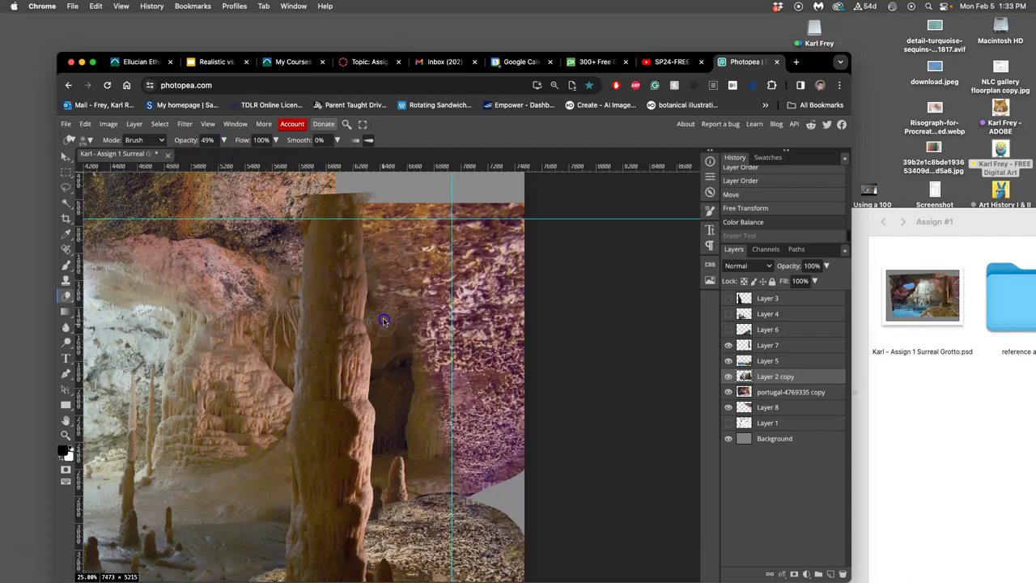
pyautogui.click(417, 278)
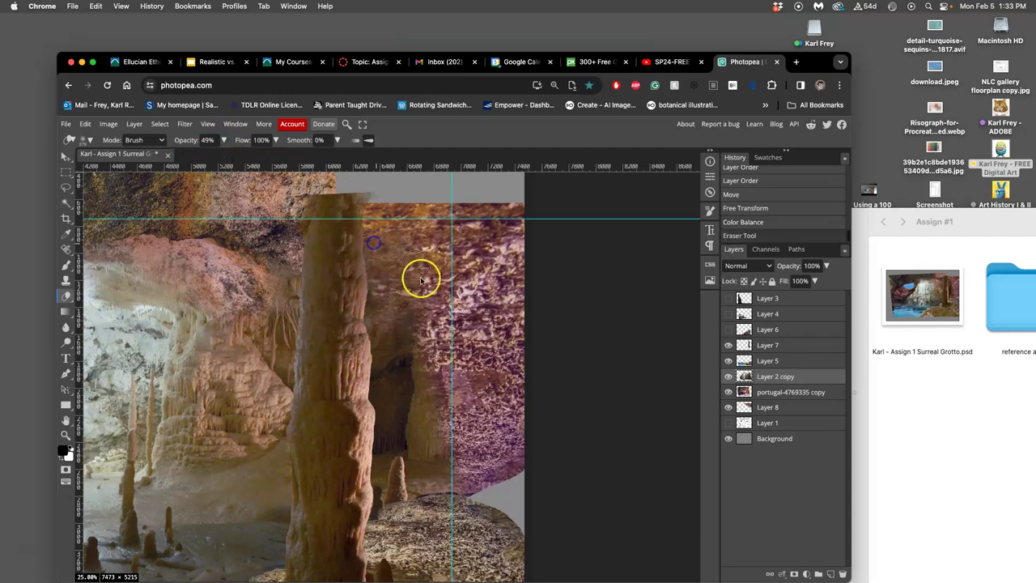
pyautogui.click(420, 332)
pyautogui.click(432, 408)
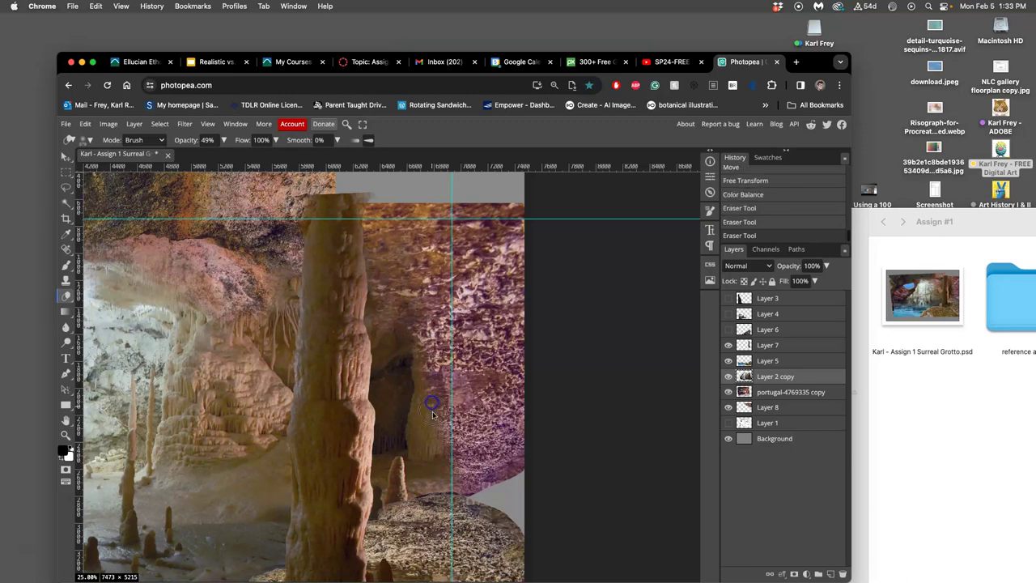
pyautogui.click(430, 453)
pyautogui.click(414, 338)
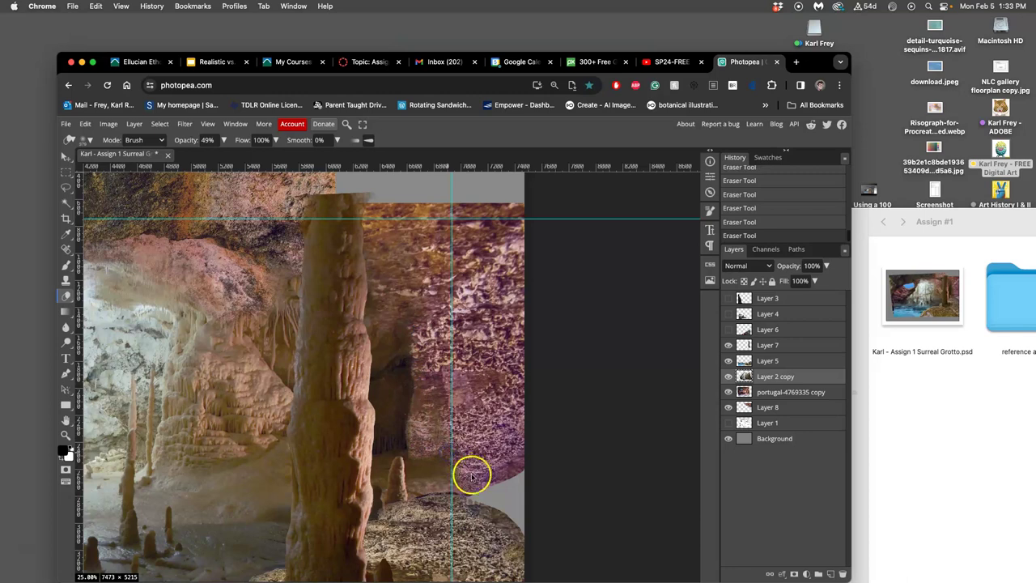
pyautogui.scroll(-3, 443, 437)
# Step: Undo the last erasures, drop eraser opacity to 23%, and faintly erase near the column and wall
pyautogui.hotkey('ctrl', 'z')
pyautogui.hotkey('ctrl', 'z')
pyautogui.hotkey('ctrl', 'z')
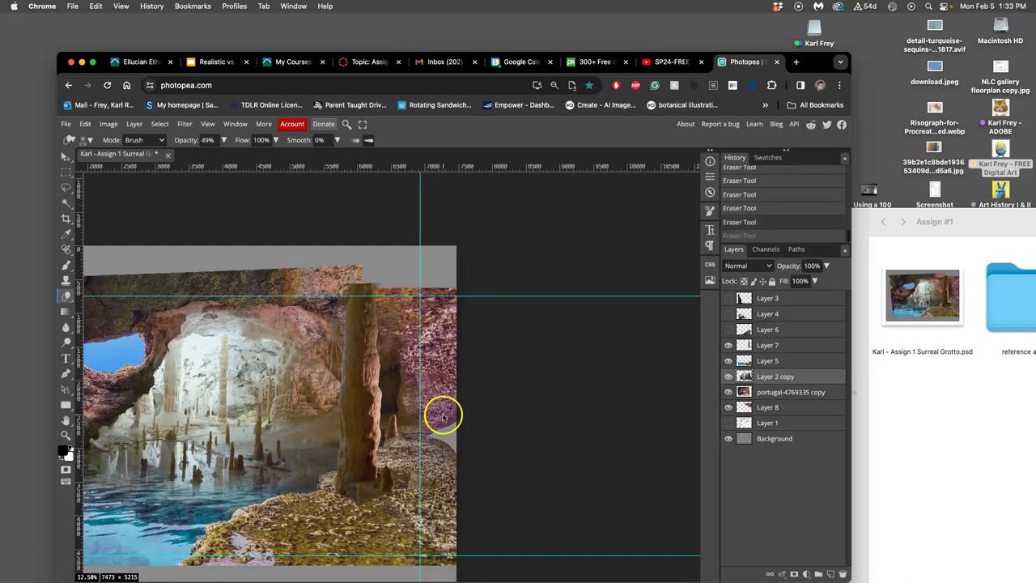
pyautogui.click(223, 140)
pyautogui.moveTo(200, 157); pyautogui.dragTo(187, 158)
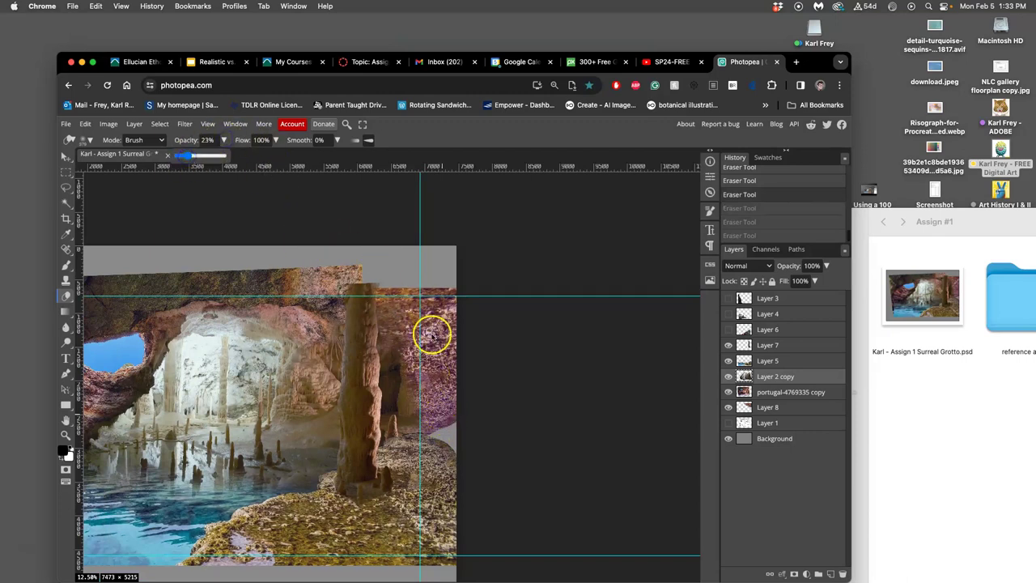
pyautogui.click(408, 369)
pyautogui.moveTo(406, 397)
pyautogui.mouseDown()
pyautogui.moveTo(424, 471)
pyautogui.moveTo(411, 416)
pyautogui.mouseUp()
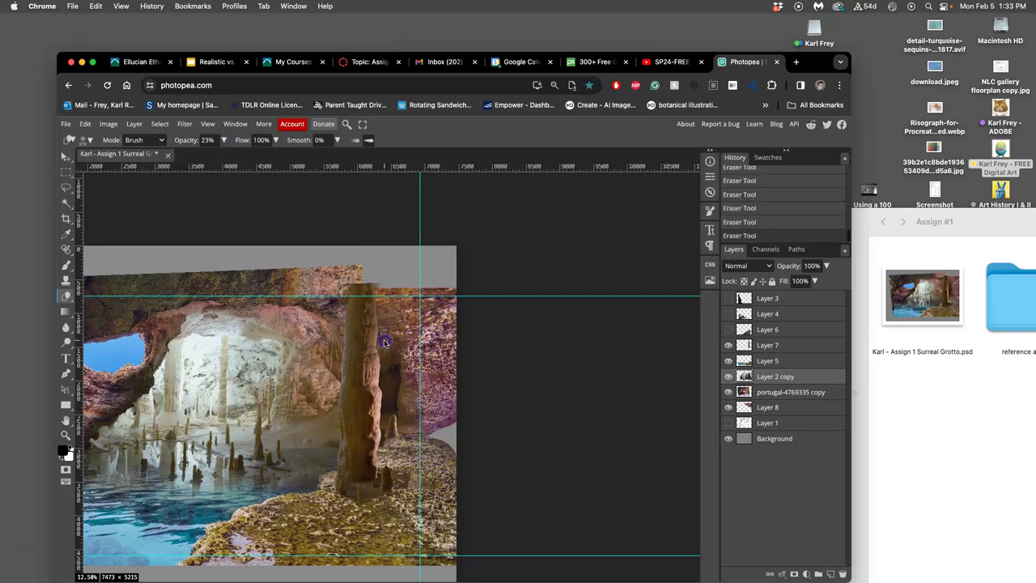
pyautogui.moveTo(396, 339)
pyautogui.mouseDown()
pyautogui.moveTo(384, 317)
pyautogui.moveTo(321, 331)
pyautogui.moveTo(349, 337)
pyautogui.moveTo(335, 332)
pyautogui.mouseUp()
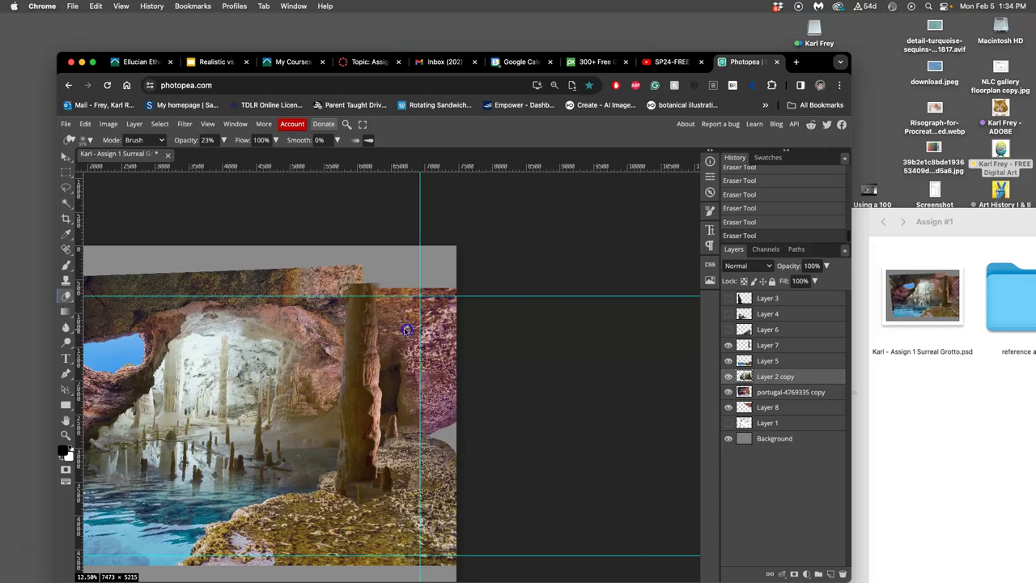
# Step: Faintly erase more of the cave interior around the stone column, then select Layer 8
pyautogui.moveTo(380, 358)
pyautogui.mouseDown()
pyautogui.moveTo(405, 351)
pyautogui.moveTo(351, 446)
pyautogui.moveTo(364, 435)
pyautogui.moveTo(335, 415)
pyautogui.moveTo(388, 433)
pyautogui.moveTo(407, 497)
pyautogui.moveTo(405, 402)
pyautogui.moveTo(423, 451)
pyautogui.moveTo(454, 424)
pyautogui.moveTo(551, 447)
pyautogui.moveTo(506, 415)
pyautogui.mouseUp()
pyautogui.click(778, 407)
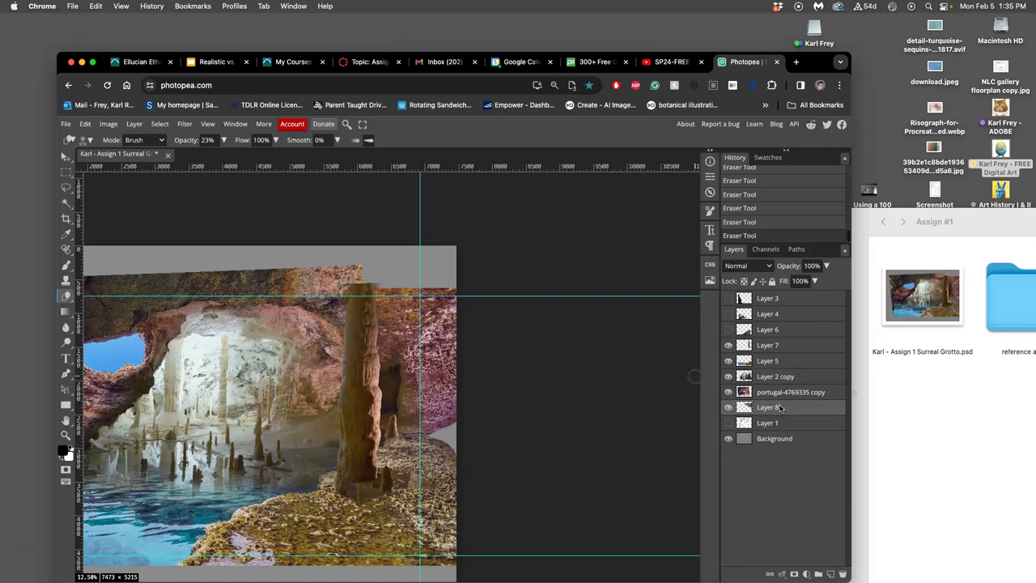
# Step: Warp Layer 8's pinkish rock wall, bowing its right edge outward
pyautogui.press('super+alt+t')
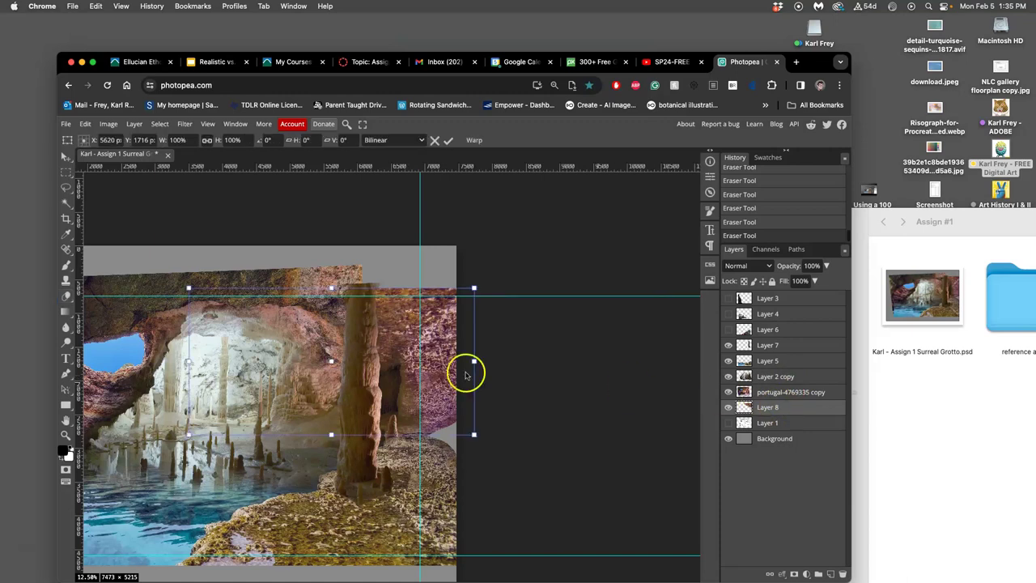
pyautogui.rightClick(434, 369)
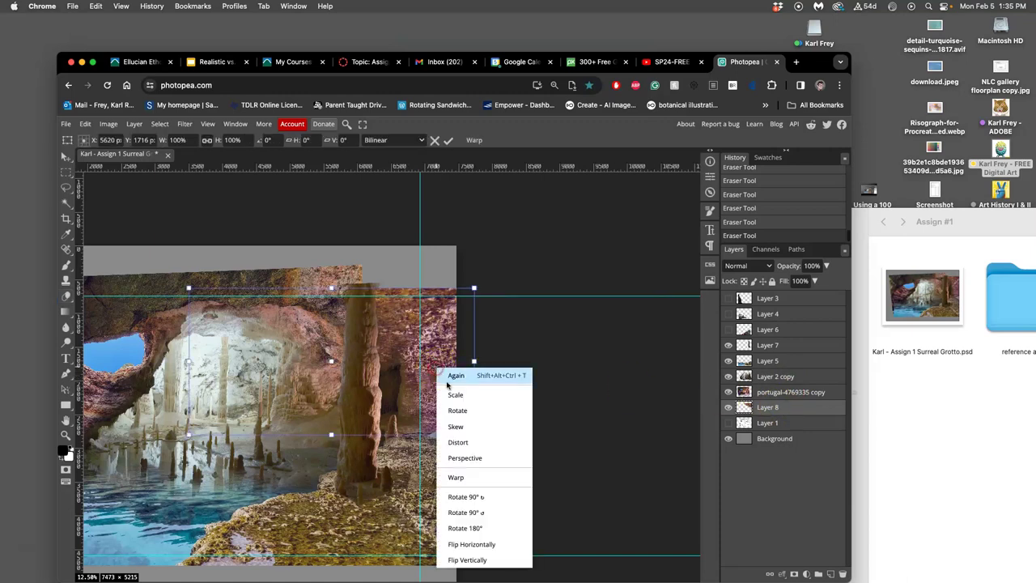
pyautogui.click(464, 477)
pyautogui.moveTo(408, 337); pyautogui.dragTo(465, 346)
pyautogui.click(418, 333)
pyautogui.moveTo(410, 325); pyautogui.dragTo(496, 332)
# Step: Pull the wall's top-right corner and top edge outward to follow the arch, and commit the warp
pyautogui.click(475, 288)
pyautogui.click(416, 324)
pyautogui.moveTo(400, 308); pyautogui.dragTo(394, 295)
pyautogui.click(420, 312)
pyautogui.press('Return')
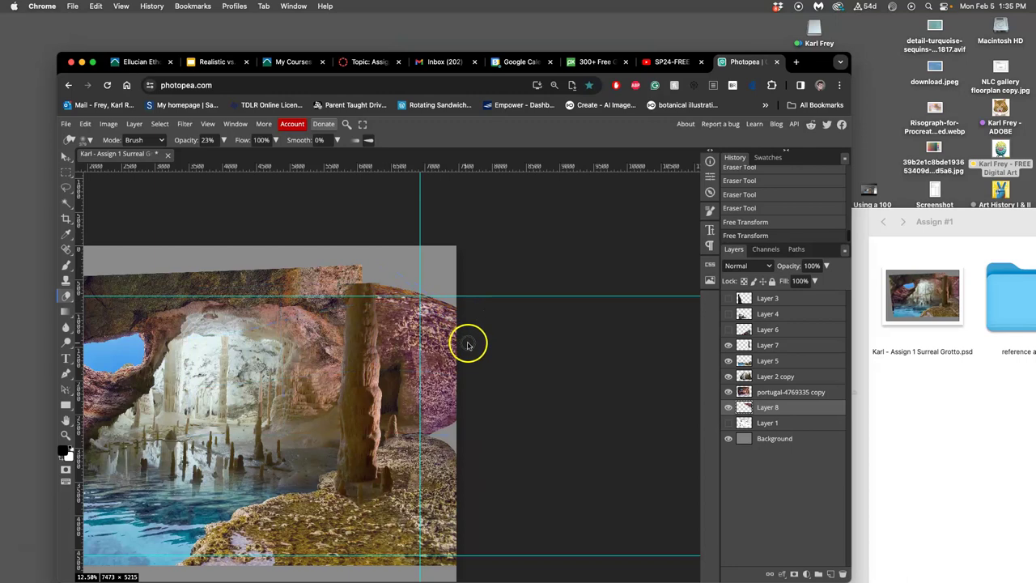
pyautogui.hscroll(-1, 470, 342)
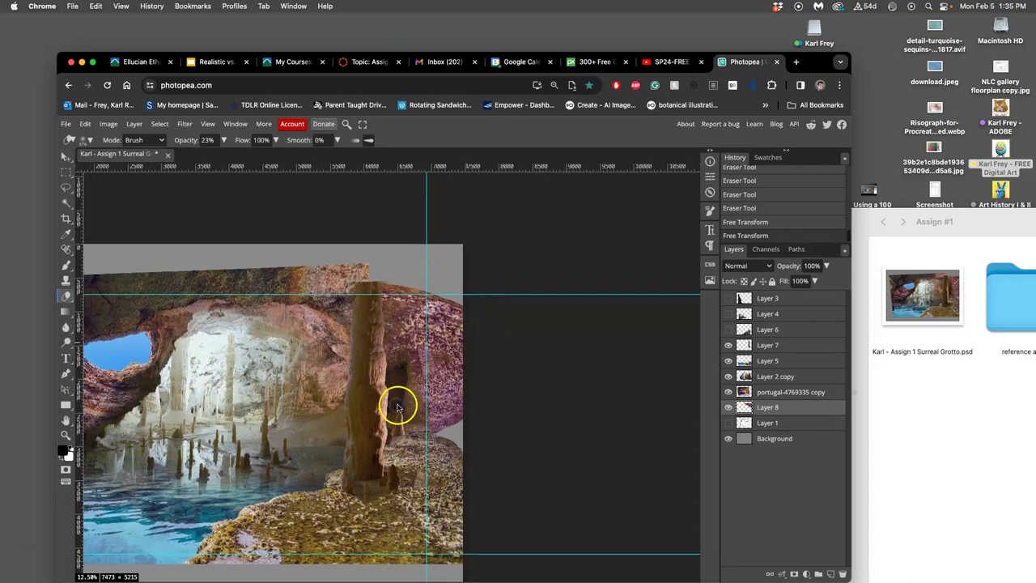
pyautogui.hscroll(-3, 381, 384)
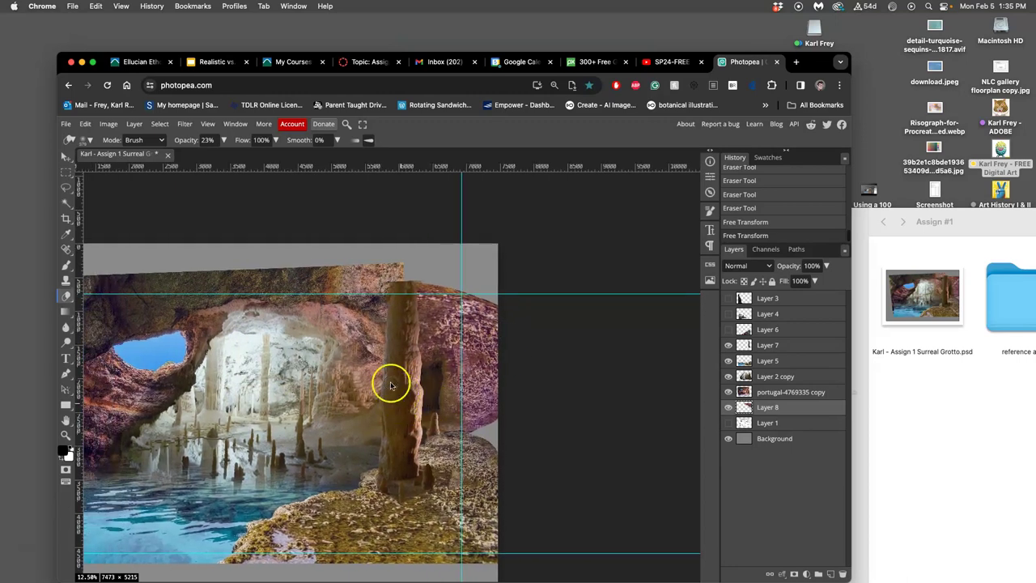
pyautogui.click(169, 246)
pyautogui.click(88, 527)
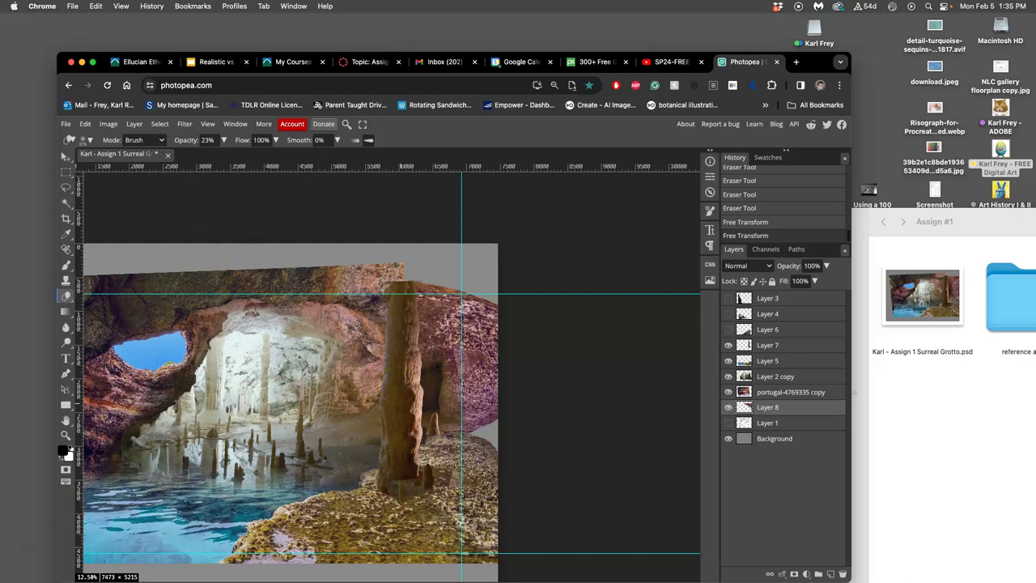